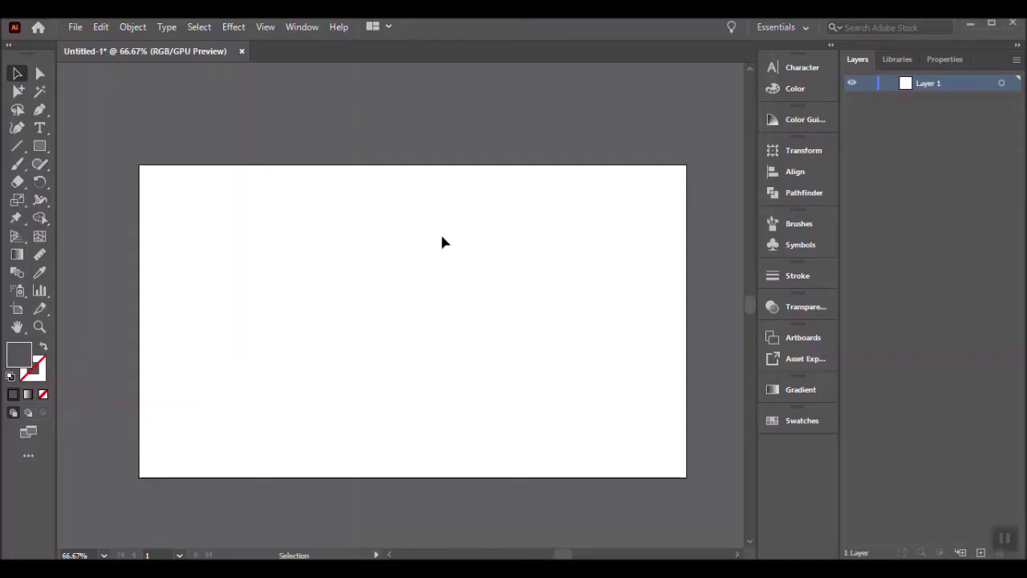
Step: Draw a flat grey ellipse on the artboard and set its opacity to 54%
key("ctrl+1")
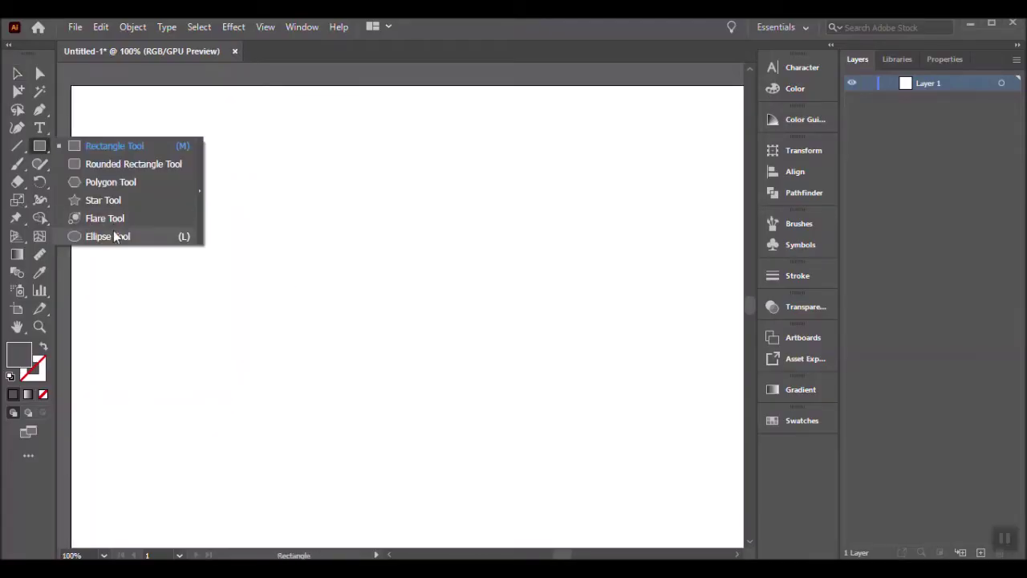
left_click_drag(39, 145, 104, 233)
mouse_move(287, 272)
left_mouse_down()
mouse_move(419, 294)
mouse_move(414, 302)
left_mouse_up()
left_click(17, 73)
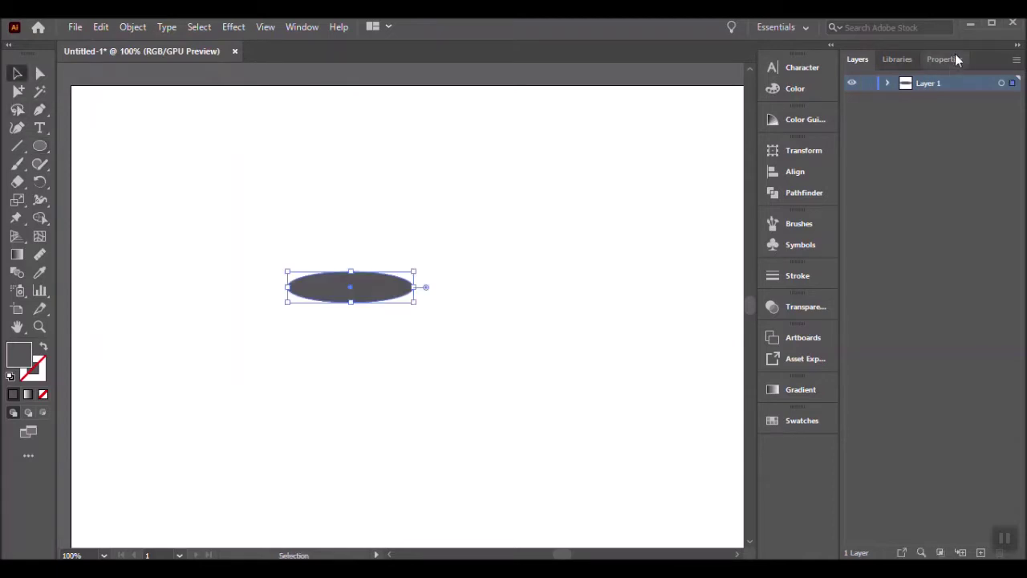
left_click(946, 61)
left_click(925, 291)
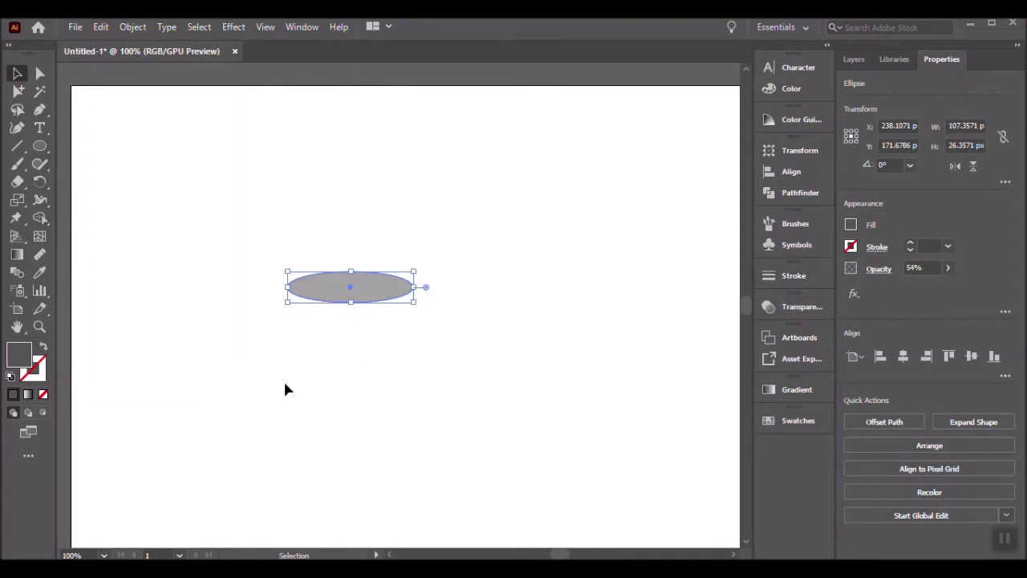
Step: Alt-drag two copies of the ellipse downward, one just below and one further down
left_click(393, 298)
left_click_drag(394, 300, 383, 349)
scroll(466, 350, "down", 3)
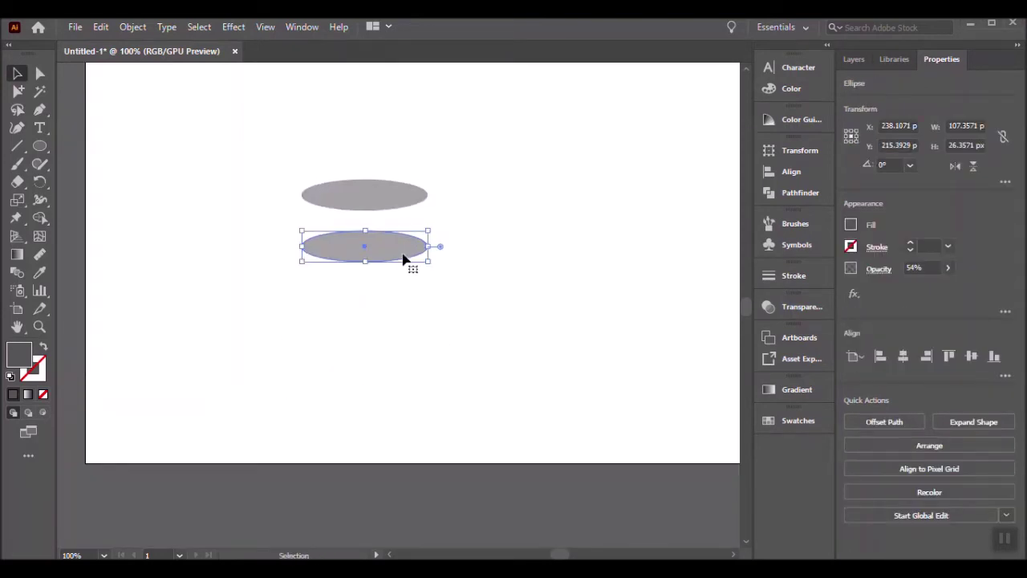
mouse_move(404, 259)
left_mouse_down()
mouse_move(440, 393)
mouse_move(394, 440)
mouse_move(395, 361)
left_mouse_up()
scroll(432, 369, "down", 1)
key("ctrl+a")
left_click(454, 380)
left_click(434, 360)
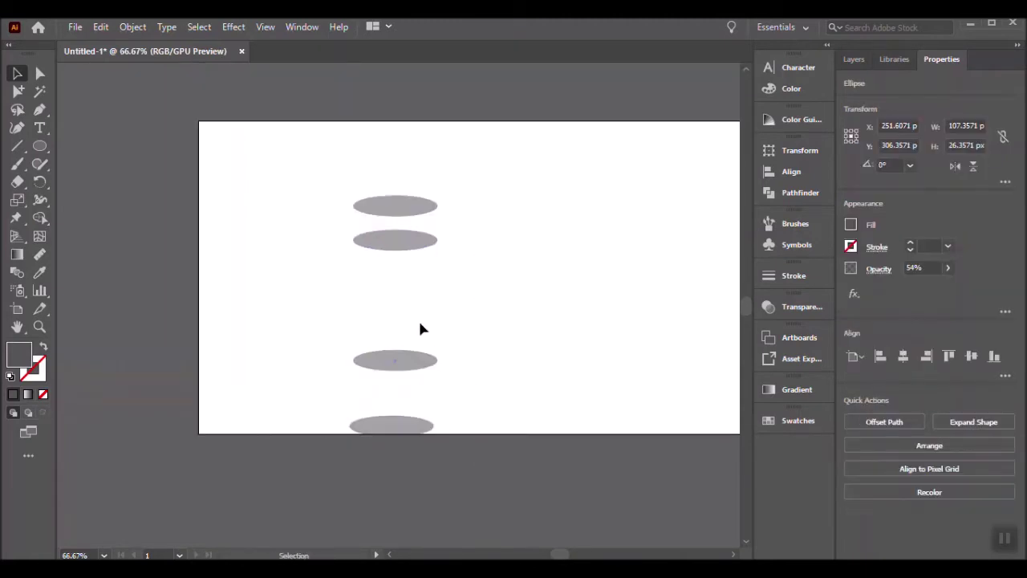
left_click(39, 146)
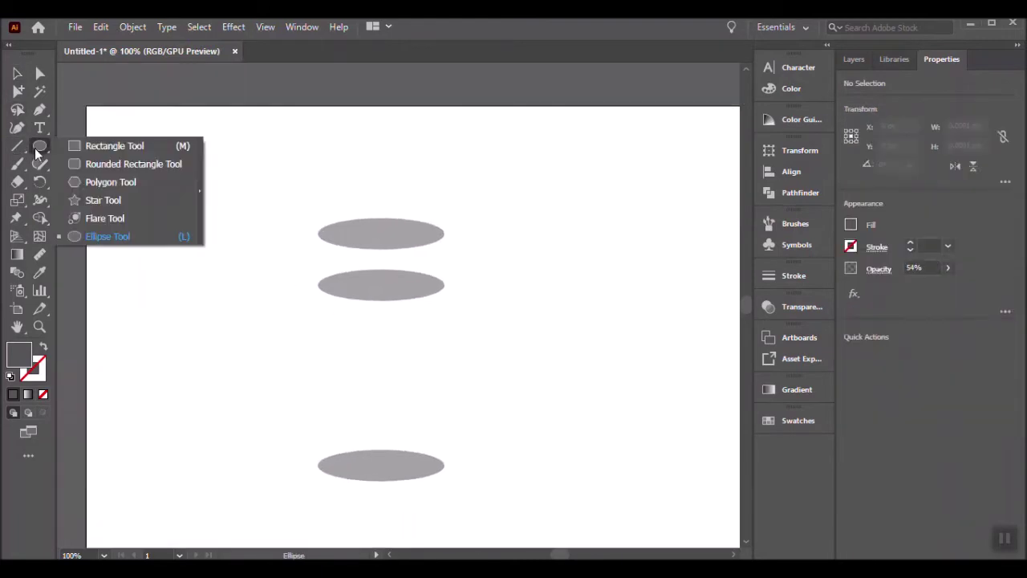
Step: Draw a rectangle between the top two ellipses with their grey 54% style, matching their width
left_click(84, 148)
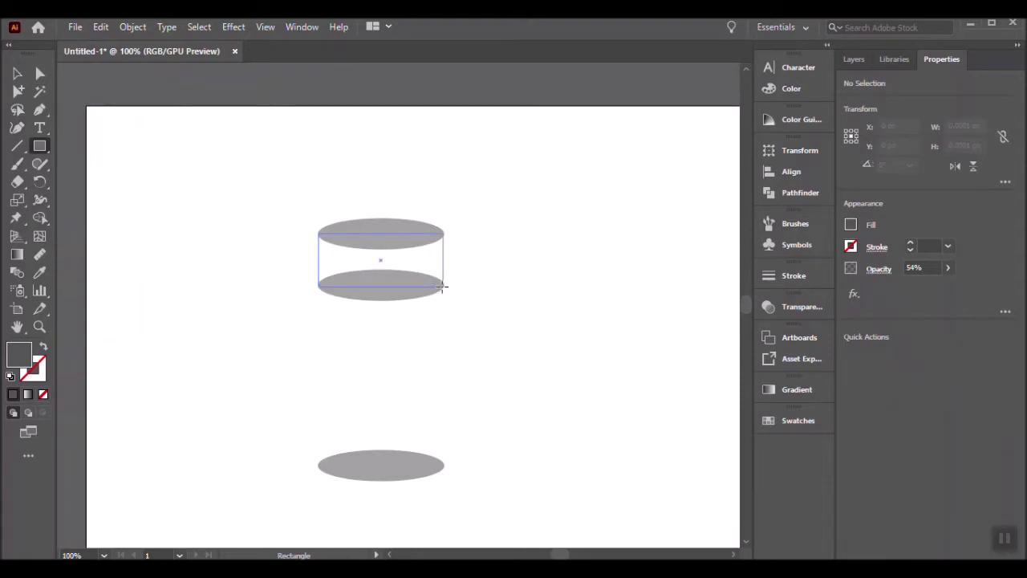
left_click_drag(443, 285, 447, 288)
scroll(446, 289, "up", 3)
key("i")
left_click(382, 109)
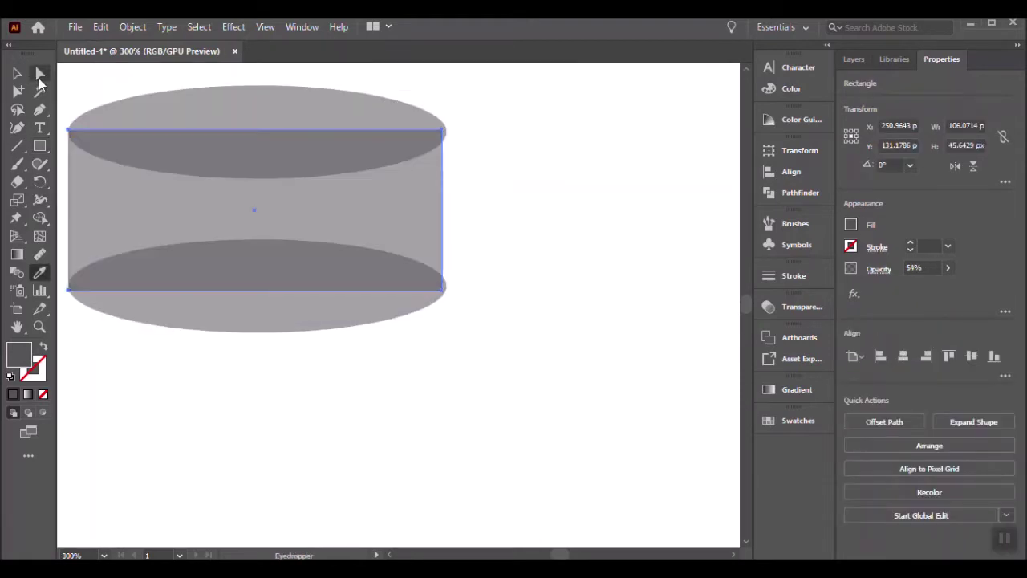
key("v")
left_click(464, 282)
left_click(514, 300)
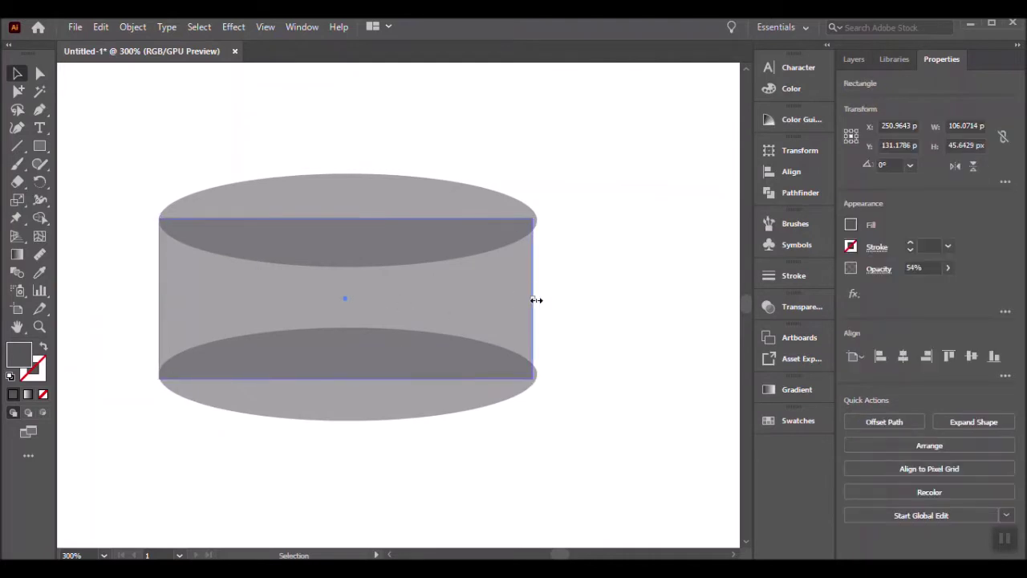
left_click_drag(532, 298, 537, 298)
left_click(581, 295)
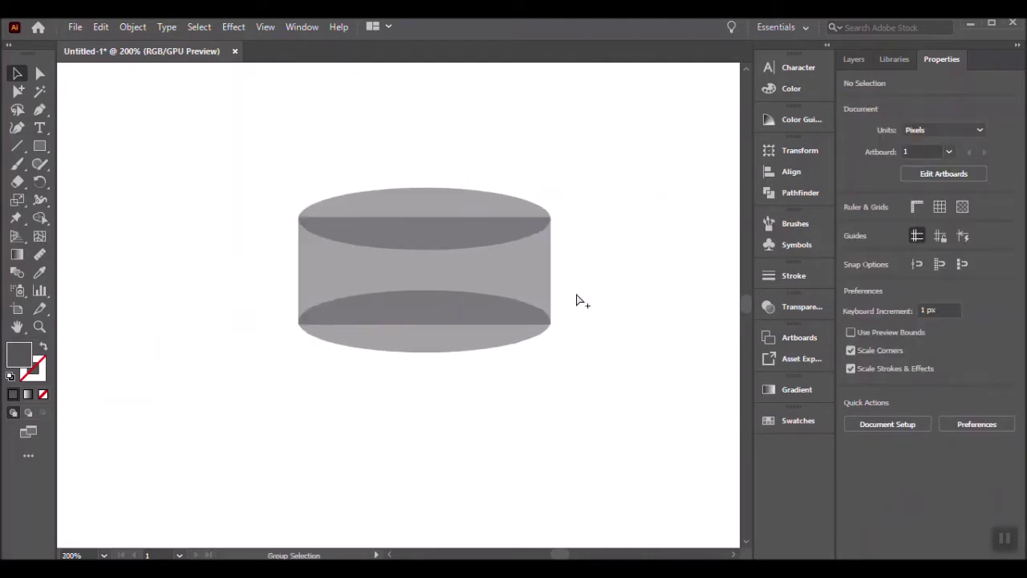
Step: Alt-drag a rectangle copy down and stretch it about 152 px to the bottom ellipse
scroll(581, 294, "down", 1)
scroll(601, 348, "down", 1)
scroll(532, 378, "down", 1)
left_click(522, 258)
left_click_drag(522, 258, 522, 312)
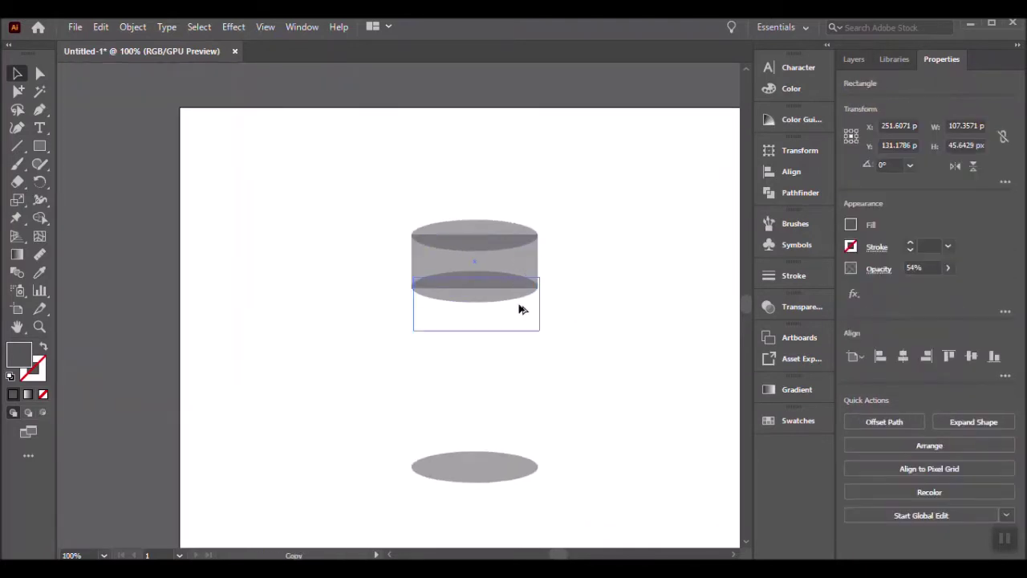
left_click_drag(475, 341, 481, 469)
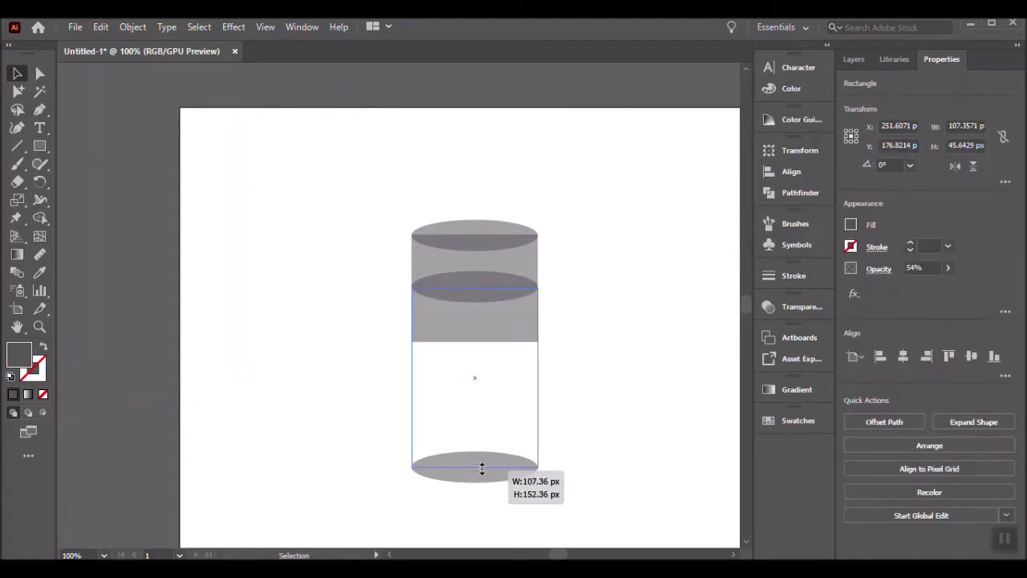
left_click(577, 394)
key("ctrl+equal")
Step: Send the lower rectangle to the back with Arrange > Send to Back
scroll(590, 193, "down", 3)
scroll(602, 367, "up", 4)
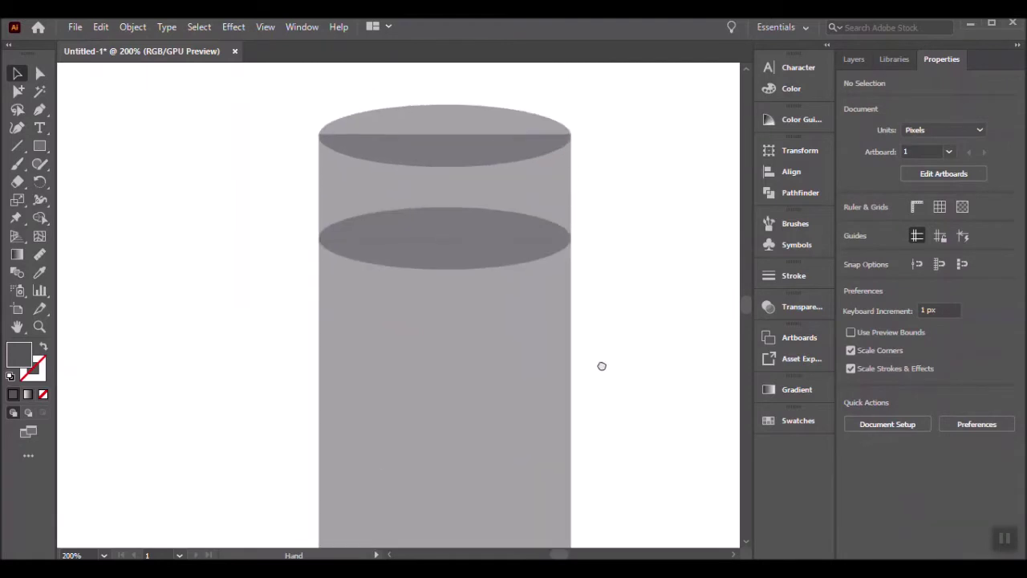
left_click(490, 272)
left_click(479, 269, "shift")
left_click(467, 299, "shift")
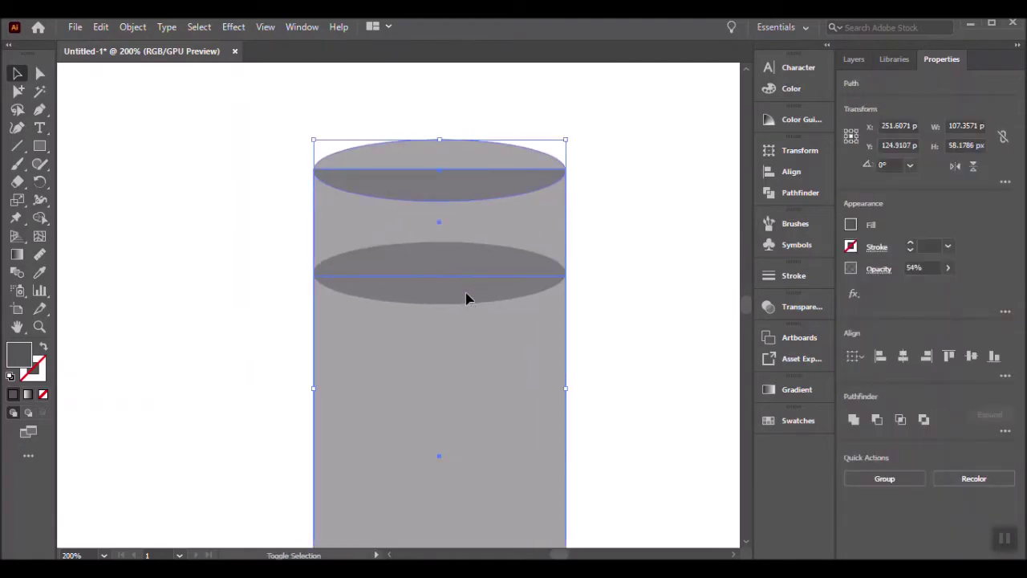
left_click(555, 372)
right_click(524, 363)
left_click(477, 419)
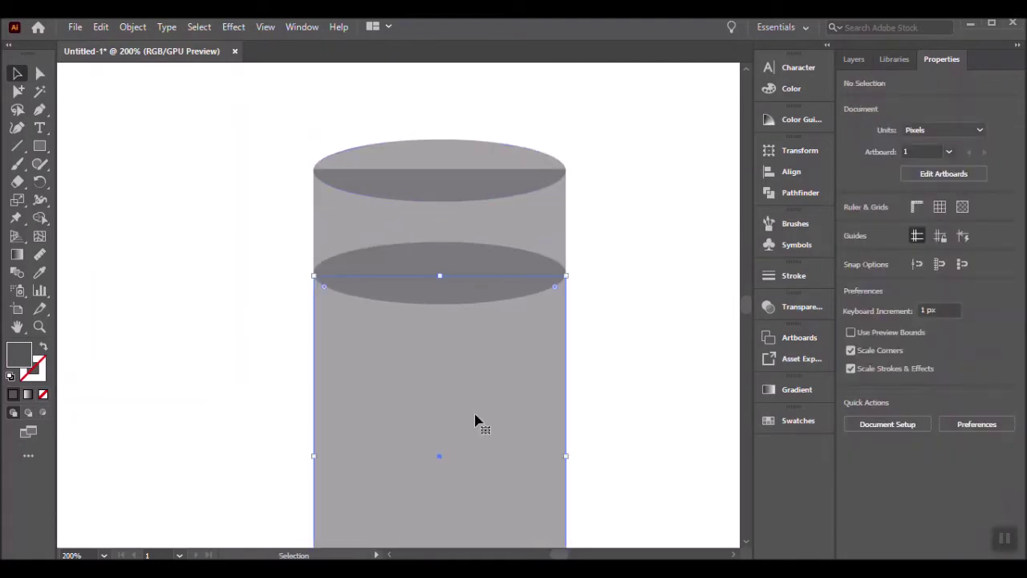
right_click(477, 418)
left_click(687, 387)
left_click(495, 291)
Step: Unite the two top ellipses into one cap shape with Pathfinder
left_click(462, 168, "shift")
left_click(847, 418)
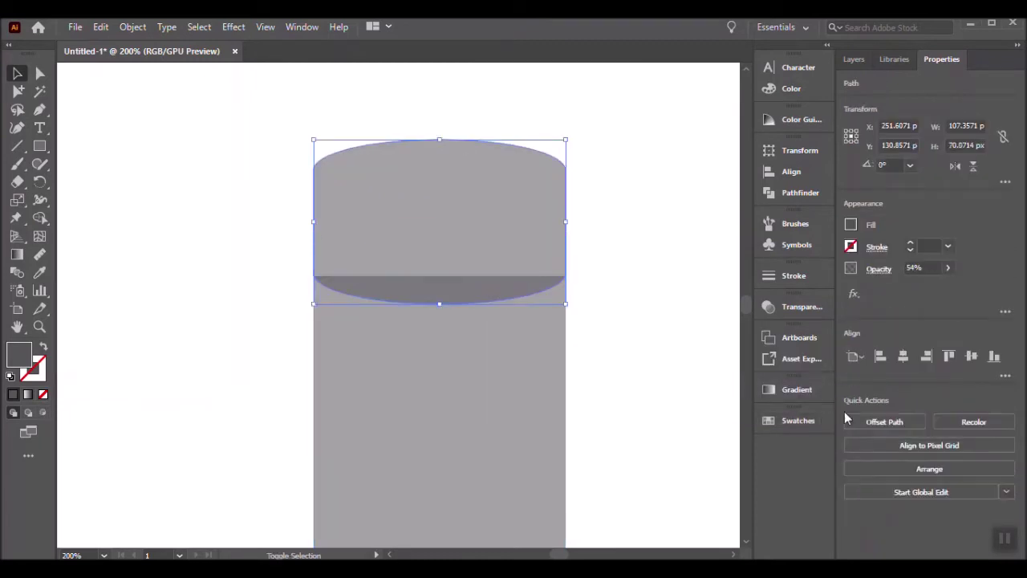
left_click(666, 279)
left_click(522, 415)
scroll(523, 415, "down", 5)
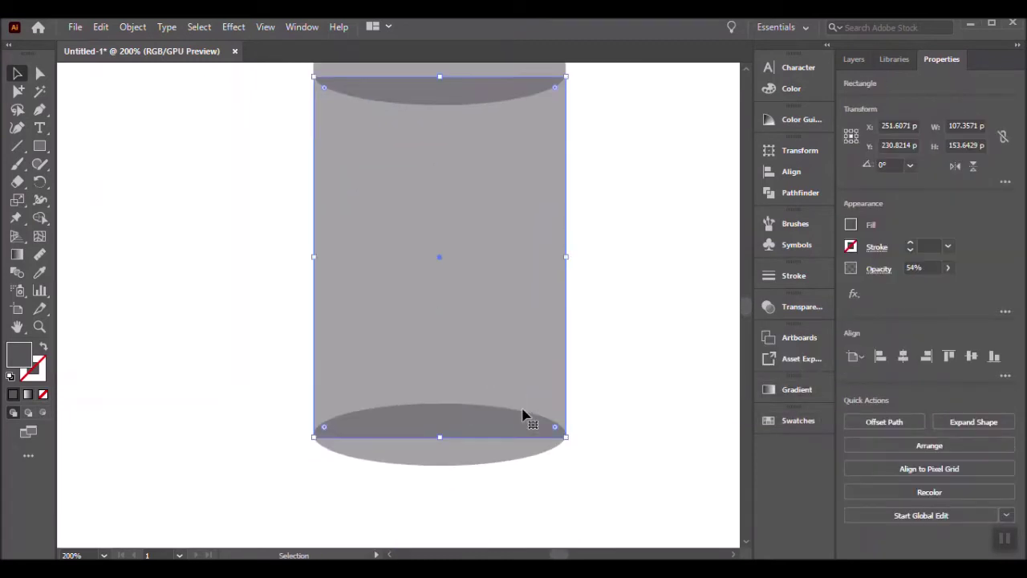
left_click(471, 457, "shift")
left_click(622, 464)
scroll(468, 467, "up", 4)
mouse_move(468, 468)
left_mouse_down()
mouse_move(118, 408)
mouse_move(322, 418)
left_mouse_up()
Step: Line the body's bottom edge up with the bottom ellipse and send that ellipse behind it
left_click(257, 333)
left_click(546, 205)
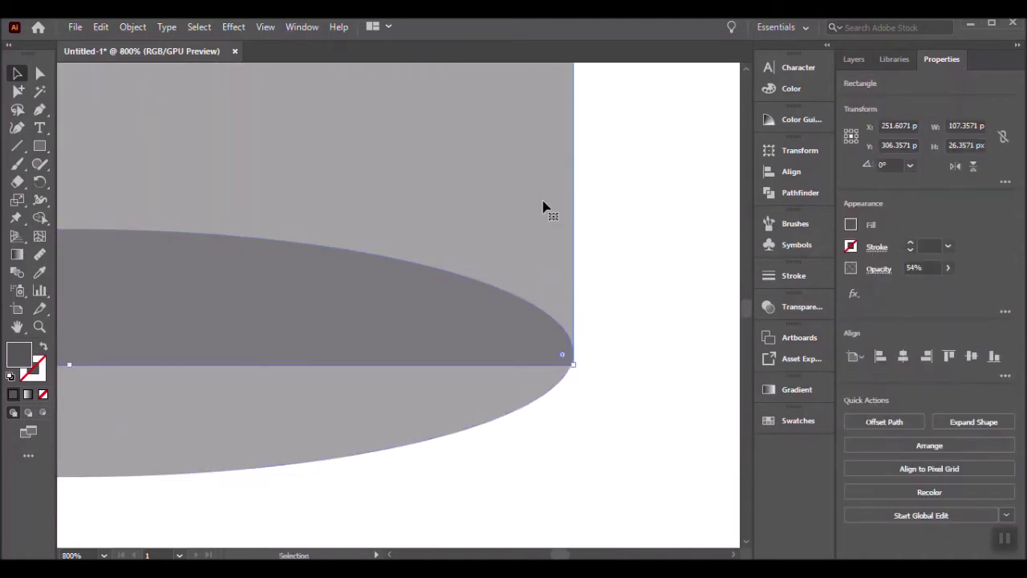
scroll(547, 221, "left", 3)
left_click_drag(194, 358, 195, 354)
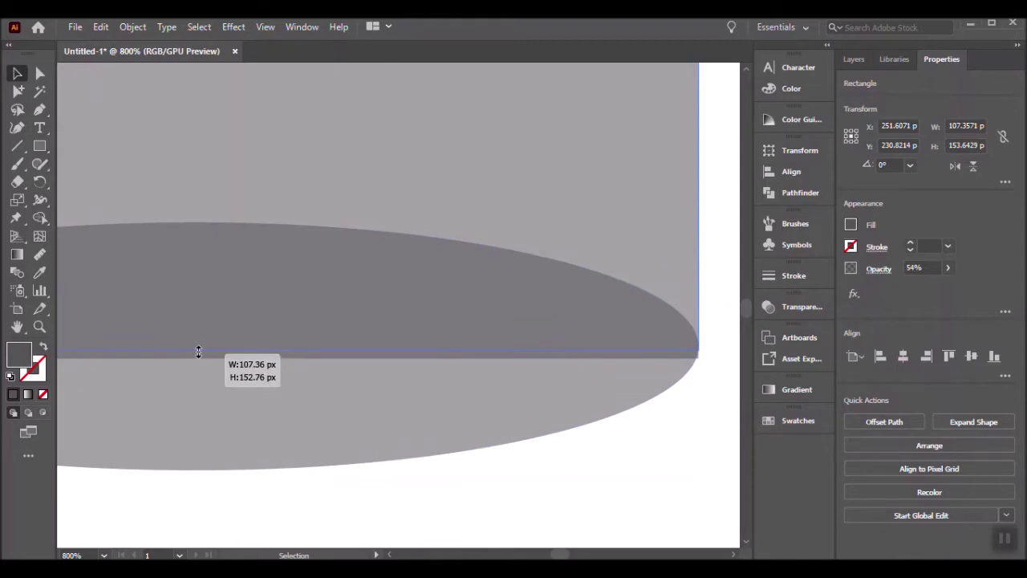
left_click(706, 463)
scroll(707, 463, "down", 4, "alt")
left_click(639, 321)
left_click(615, 459)
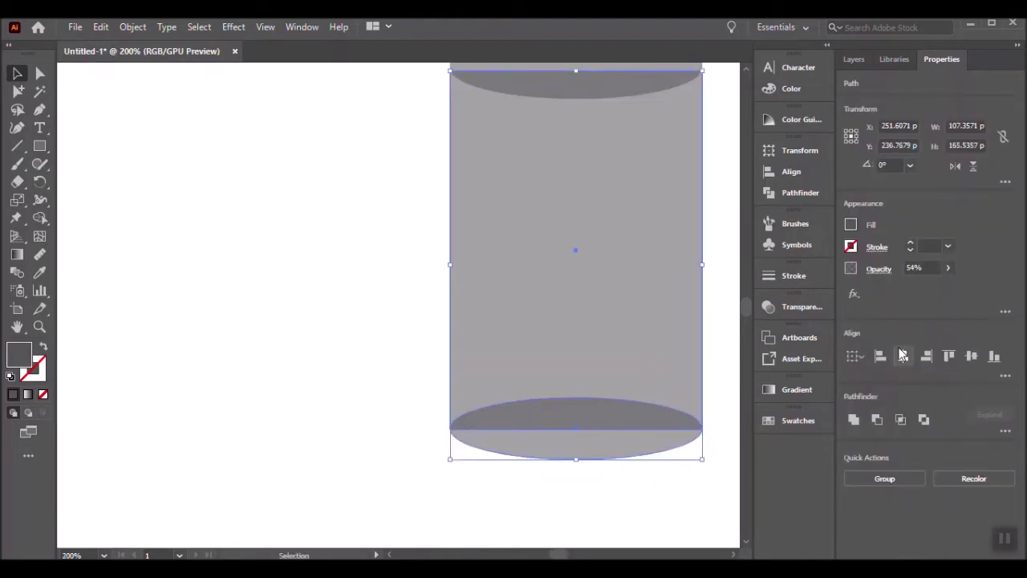
key("ctrl+shift+bracketleft")
left_click_drag(615, 507, 540, 376)
scroll(541, 375, "down", 2, "alt")
left_click_drag(578, 266, 527, 305)
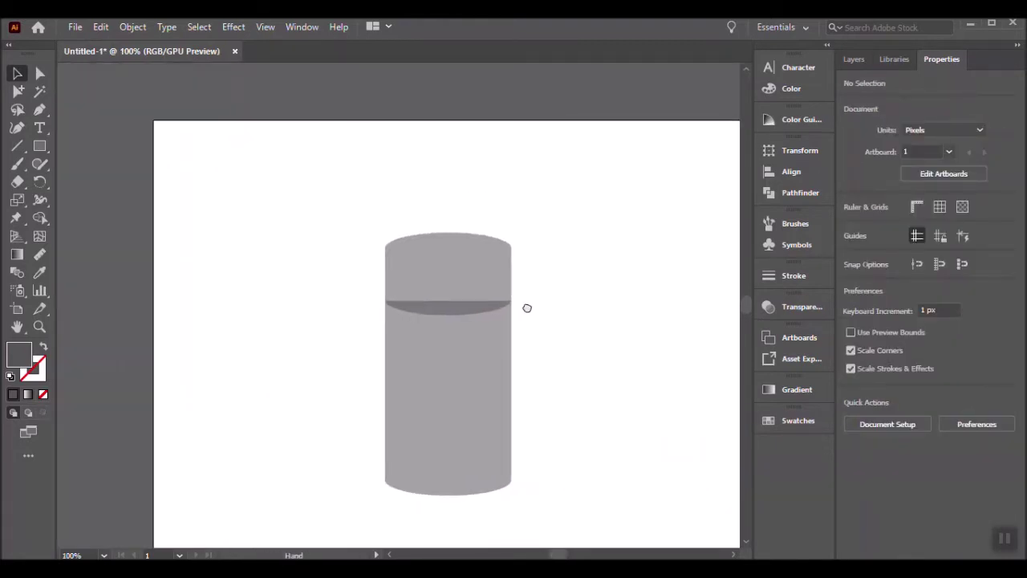
scroll(481, 381, "right", 1)
Step: Open the Swatches panel from the Window menu as a floating panel
left_click(791, 88)
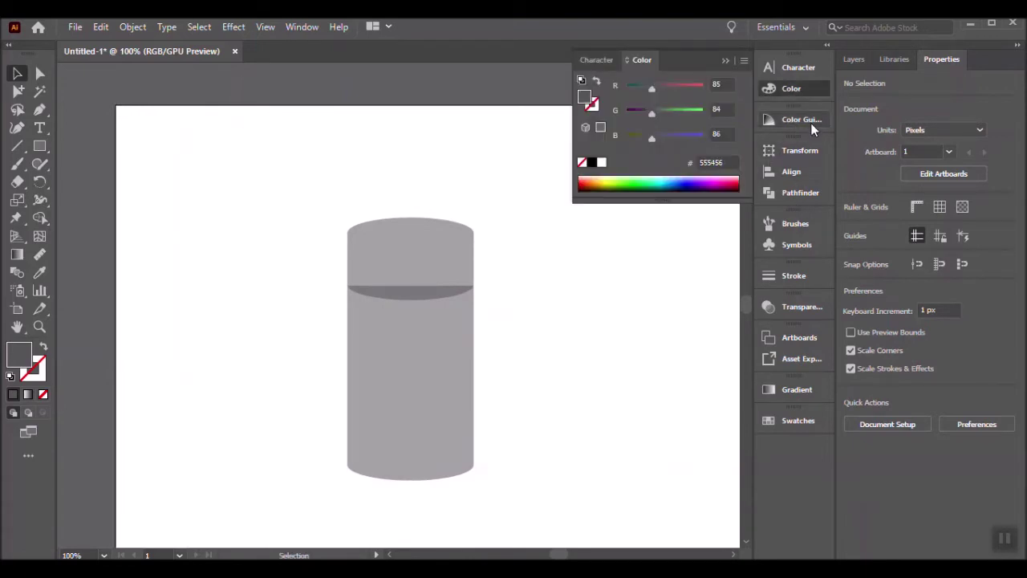
left_click(302, 26)
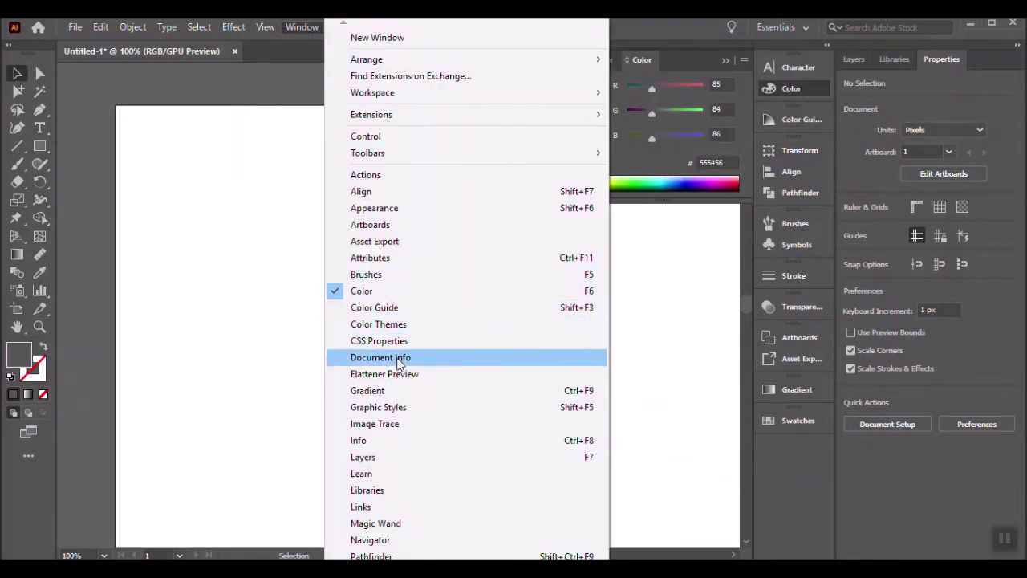
scroll(369, 482, "down", 5)
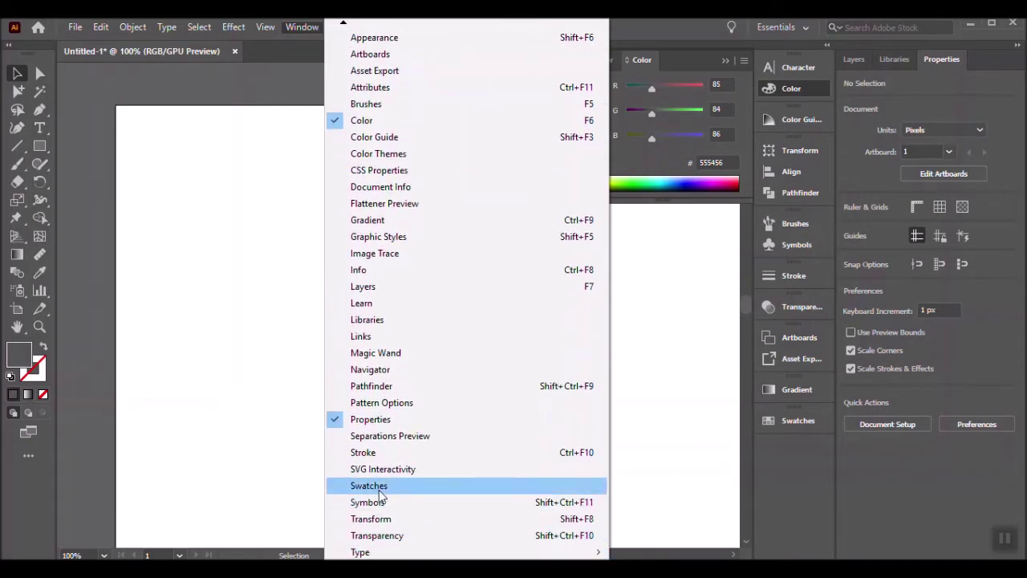
left_click(369, 486)
left_click_drag(674, 299, 669, 321)
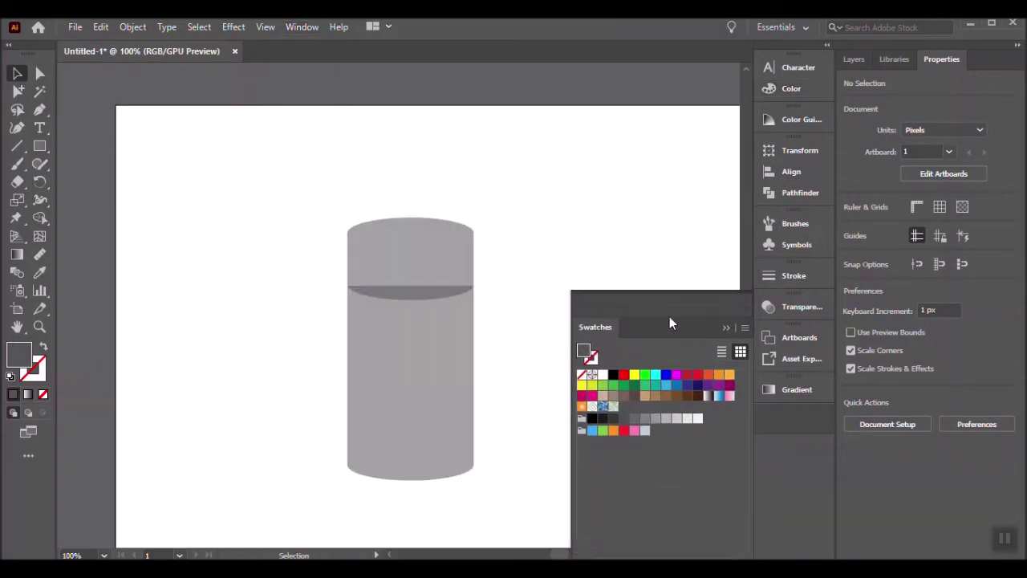
Step: Load the PANTONE+ Solid Coated swatch library and stretch its panel tall beside the cylinder
left_click(618, 547)
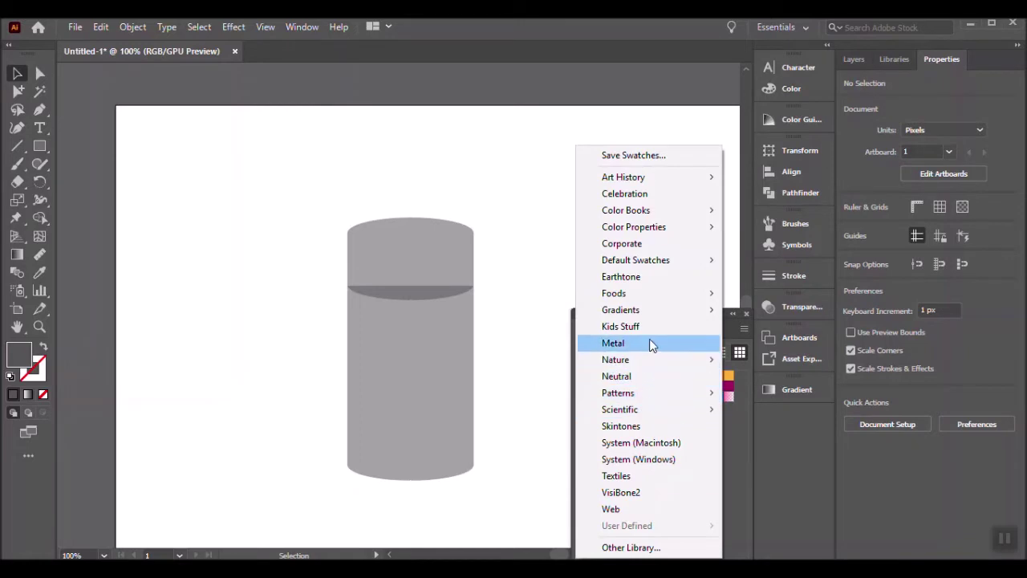
mouse_move(626, 210)
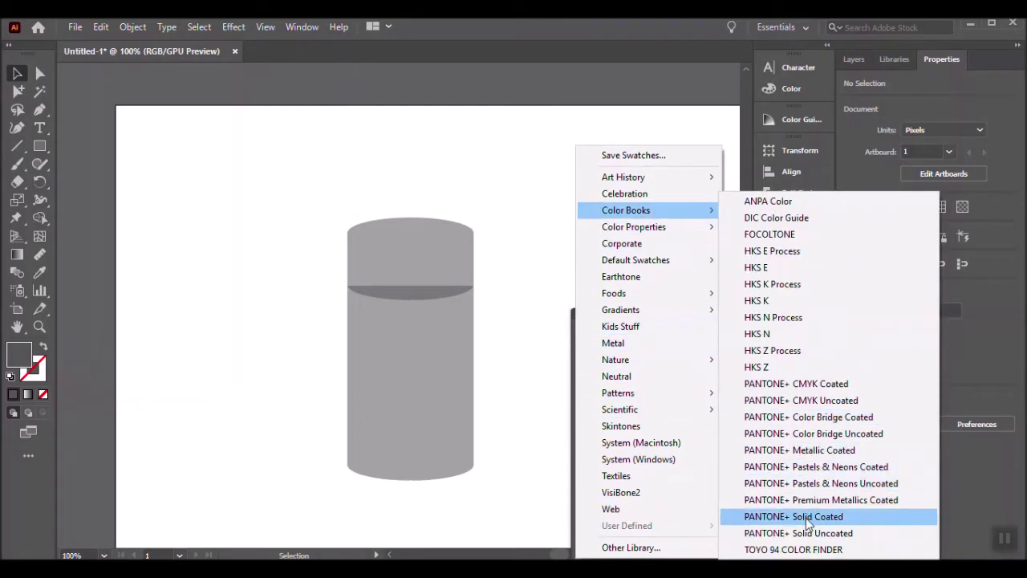
left_click(808, 524)
left_click_drag(535, 253, 656, 121)
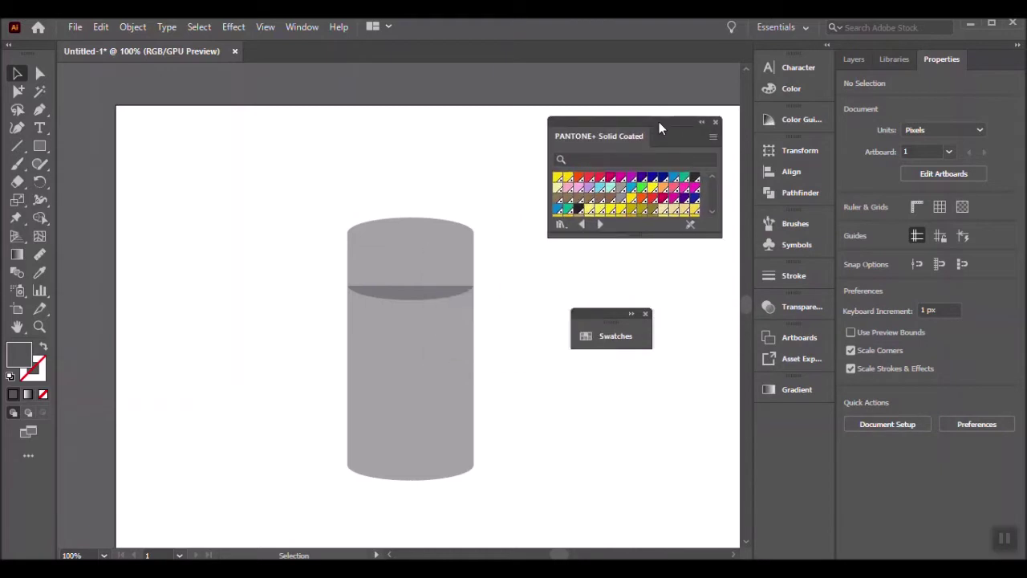
left_click_drag(646, 343, 787, 417)
left_click_drag(646, 238, 647, 473)
scroll(661, 321, "down", 5)
scroll(673, 343, "down", 5)
scroll(672, 343, "up", 3)
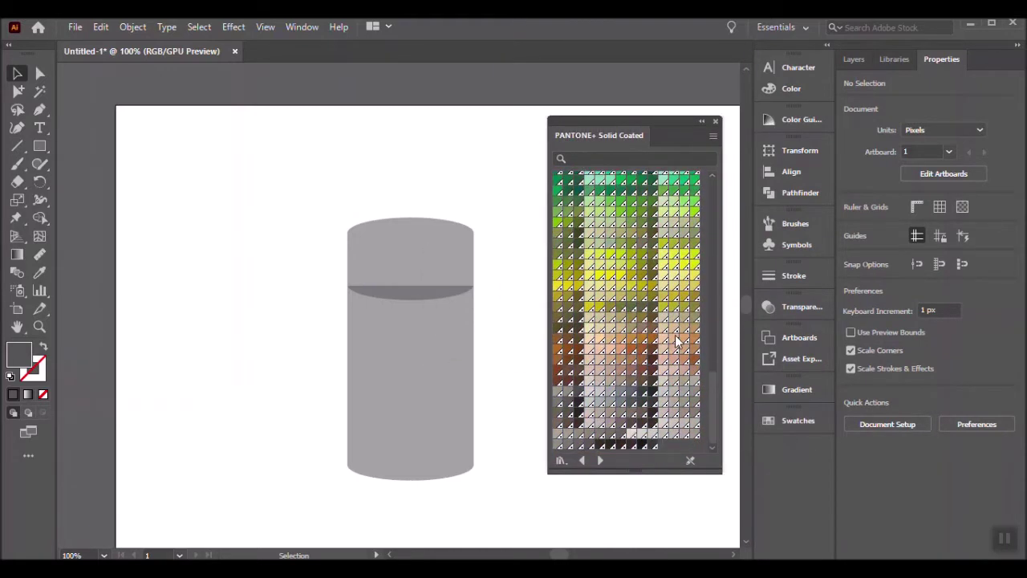
scroll(669, 348, "up", 5)
scroll(654, 366, "down", 2)
left_click(425, 401)
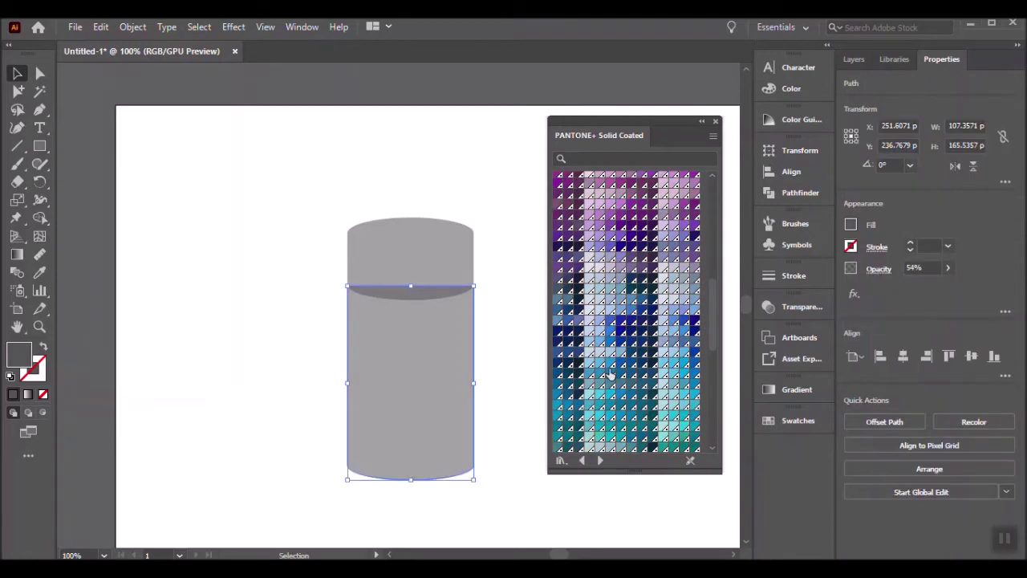
Step: Fill the cylinder body light blue and the top ellipse blue from the Pantone swatches
left_click(611, 363)
left_click(514, 321)
left_click(453, 265)
left_click(618, 366)
Step: Raise the body and top to 67% opacity, then make the top ellipse 100% opaque
left_click(500, 332)
left_click(463, 239)
left_click(449, 396, "shift")
left_click(947, 268)
left_click_drag(926, 291, 934, 290)
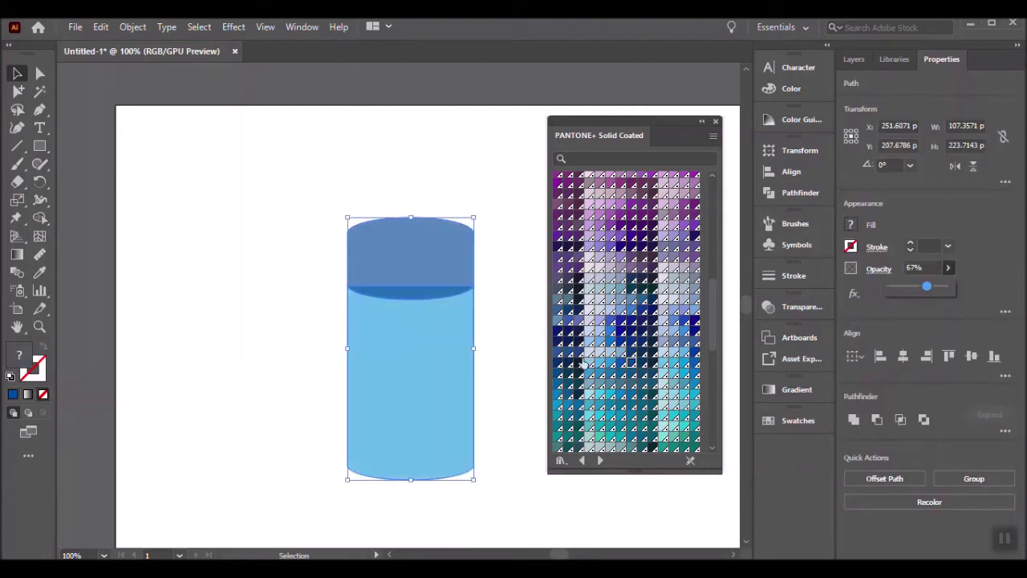
left_click(417, 282)
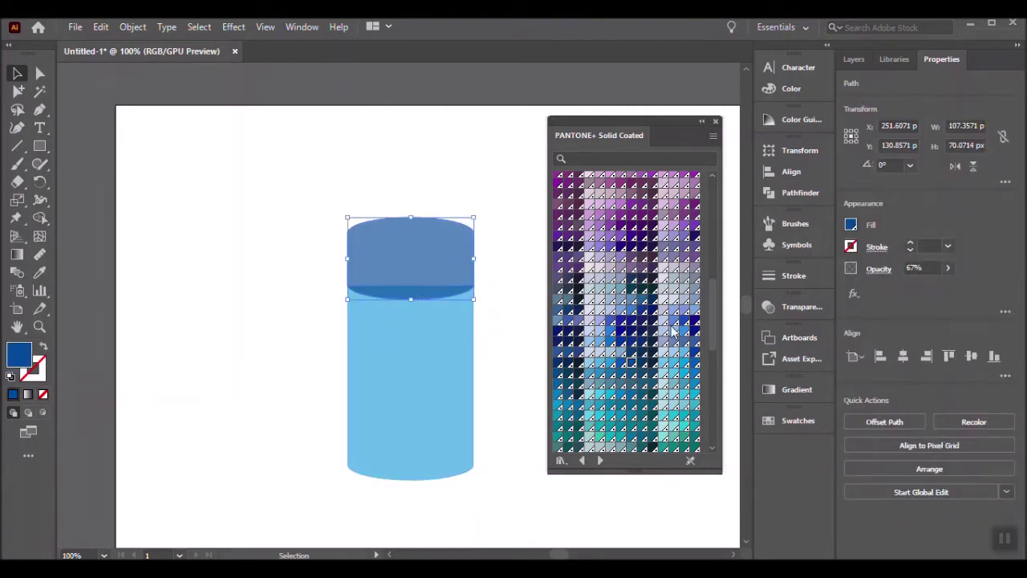
left_click(948, 267)
left_click_drag(926, 290, 955, 291)
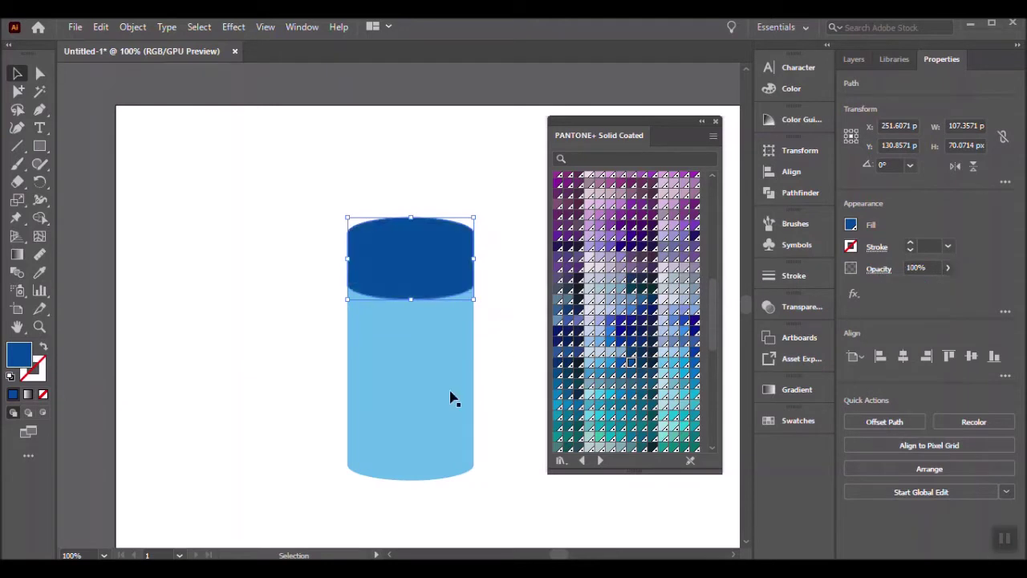
left_click(447, 422)
left_click(948, 267)
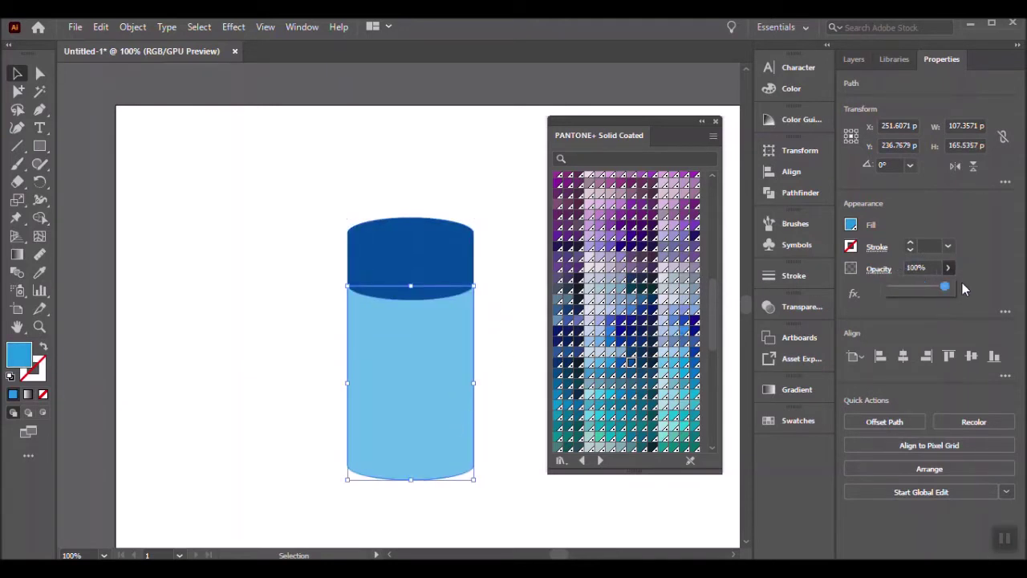
left_click_drag(963, 289, 934, 288)
left_click(501, 468)
Step: Recolour the top ellipse PANTONE Blue 072 C navy and Alt-drag a grey ellipse copy toward the base
left_click(461, 284)
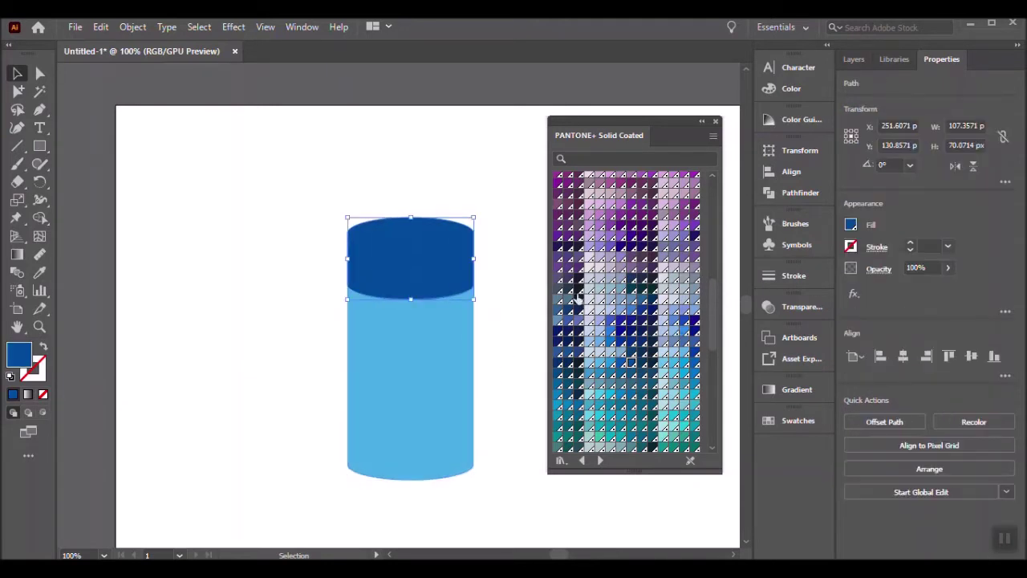
left_click(622, 331)
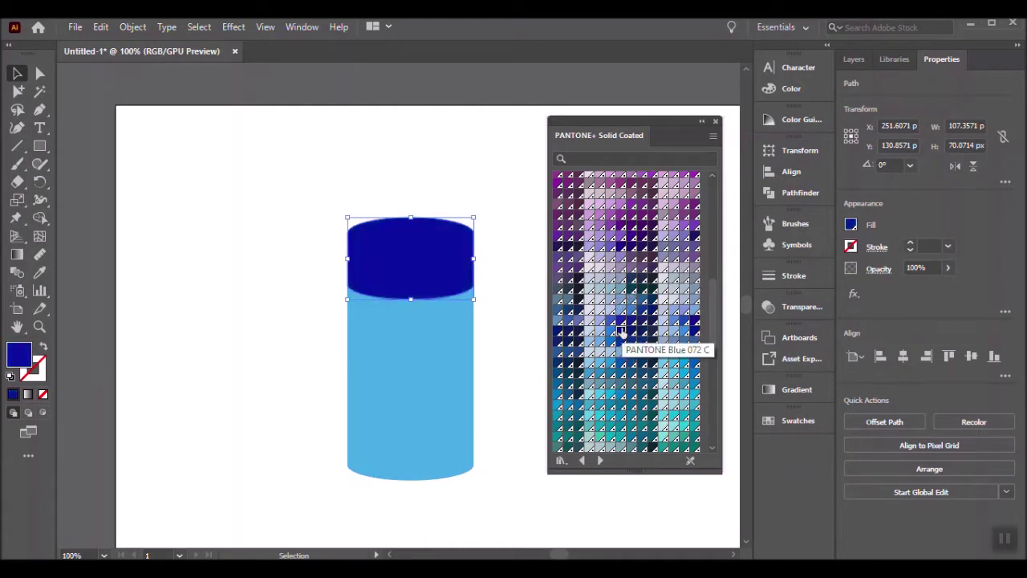
left_click(506, 369)
scroll(454, 399, "down", 1)
mouse_move(423, 525)
left_mouse_down()
mouse_move(441, 147)
mouse_move(429, 472)
mouse_move(429, 427)
mouse_move(488, 448)
left_mouse_up()
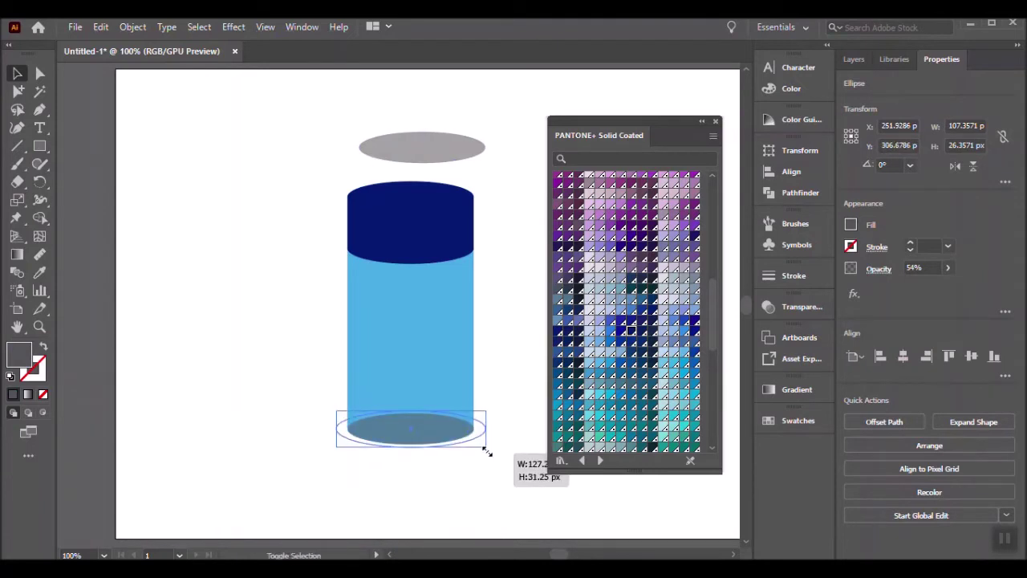
Step: Send the grey ellipse at the cylinder base behind the cylinder
left_click(499, 482)
left_click(484, 432)
right_click(486, 438)
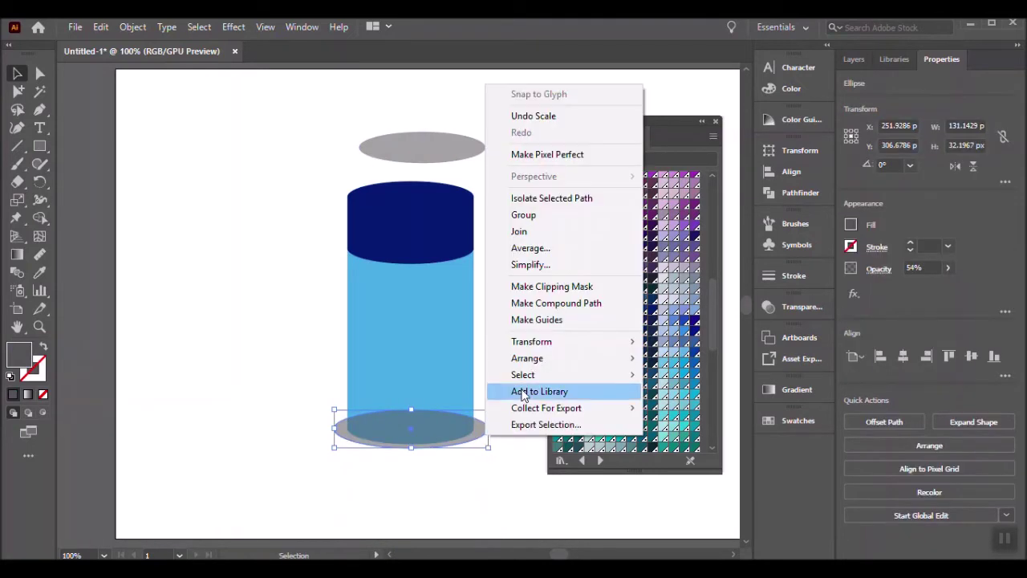
left_click(684, 410)
left_click(504, 508)
left_click(487, 436)
Step: Apply a Gaussian Blur to the base ellipse and give it a dark grey fill
left_click(234, 27)
mouse_move(249, 278)
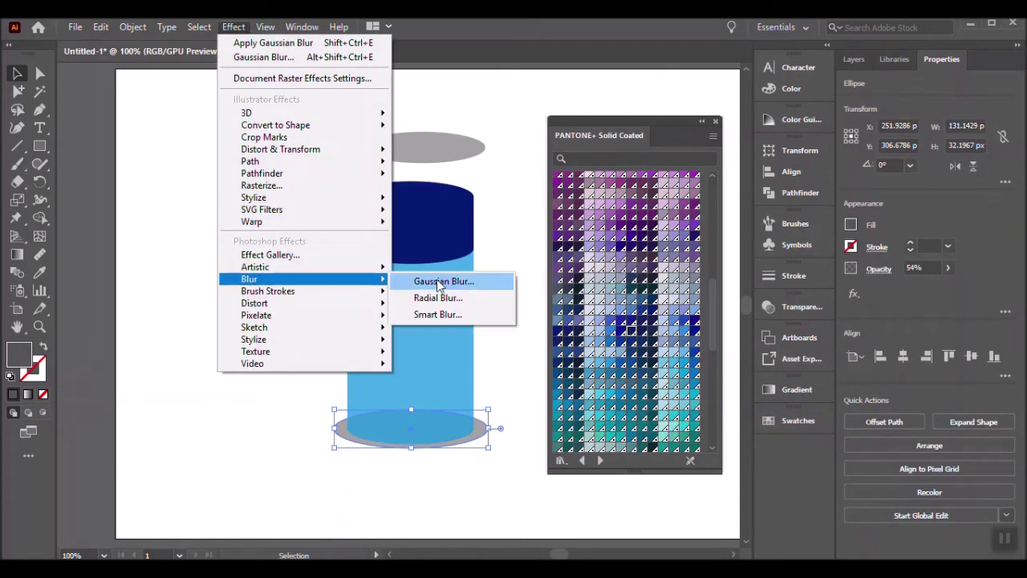
left_click(441, 282)
left_click(560, 354)
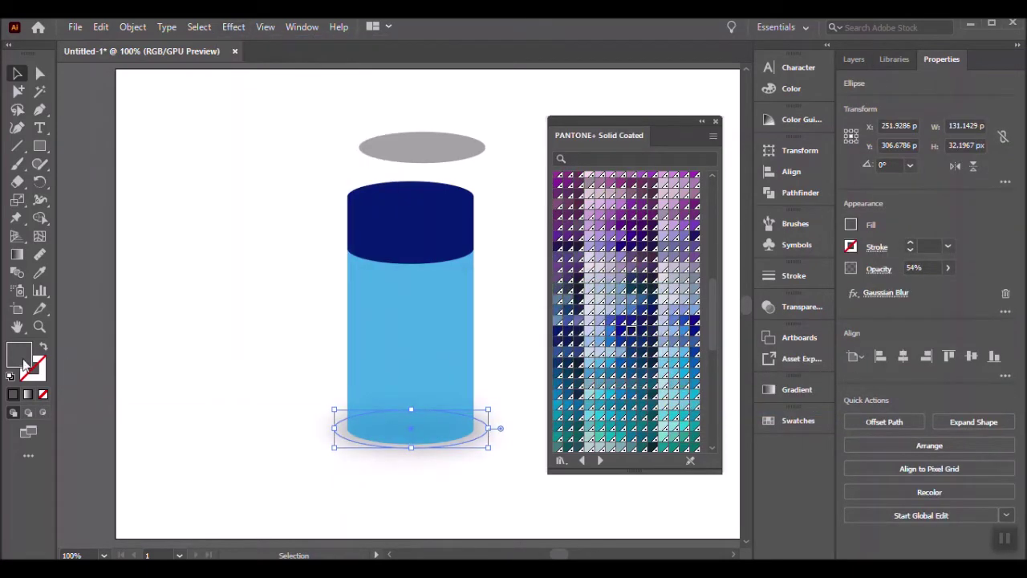
double_click(23, 358)
left_click(210, 374)
left_click(567, 215)
left_click(470, 482)
left_click(485, 440)
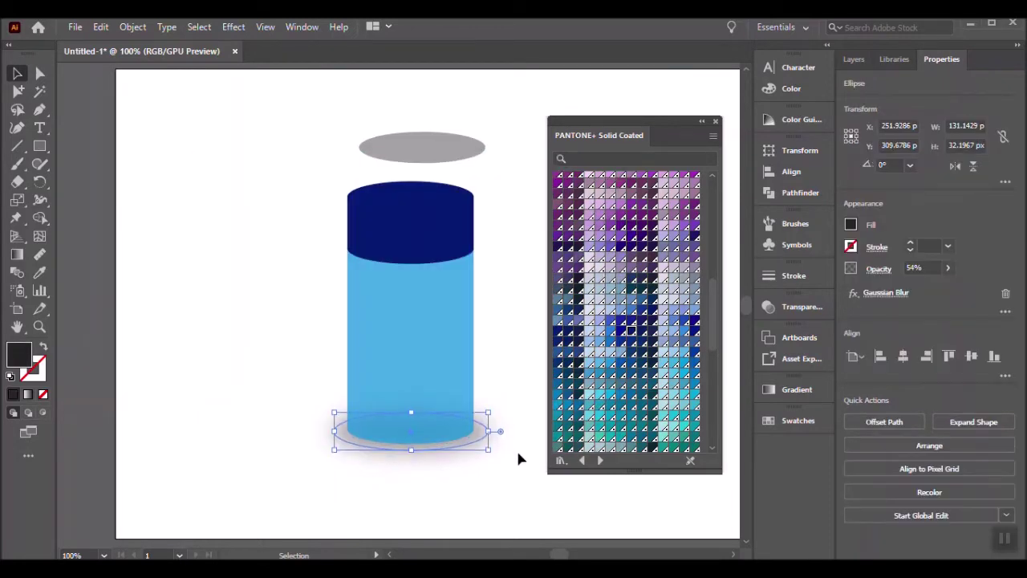
left_click(514, 367)
Step: Shrink the grey ellipse floating above the cylinder much smaller
scroll(482, 321, "up", 1)
left_click(449, 189)
left_click_drag(485, 169, 461, 177)
left_click(493, 164)
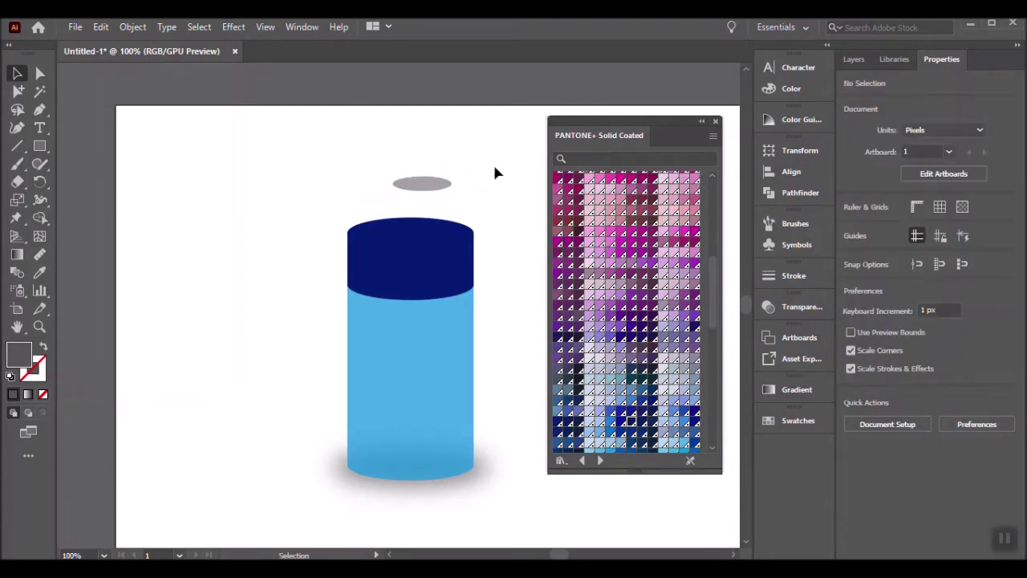
Step: Duplicate the grey ellipse onto the cylinder top and bring the copy to the front
scroll(435, 200, "up", 1)
scroll(435, 200, "up", 1)
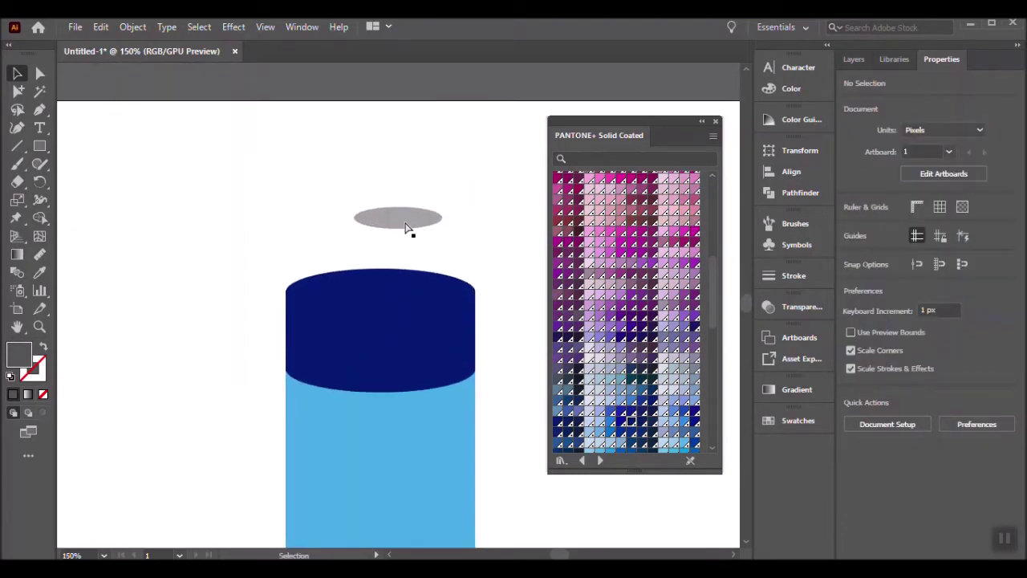
key("ctrl+z")
left_click_drag(414, 230, 397, 298, "alt")
scroll(449, 266, "up", 2)
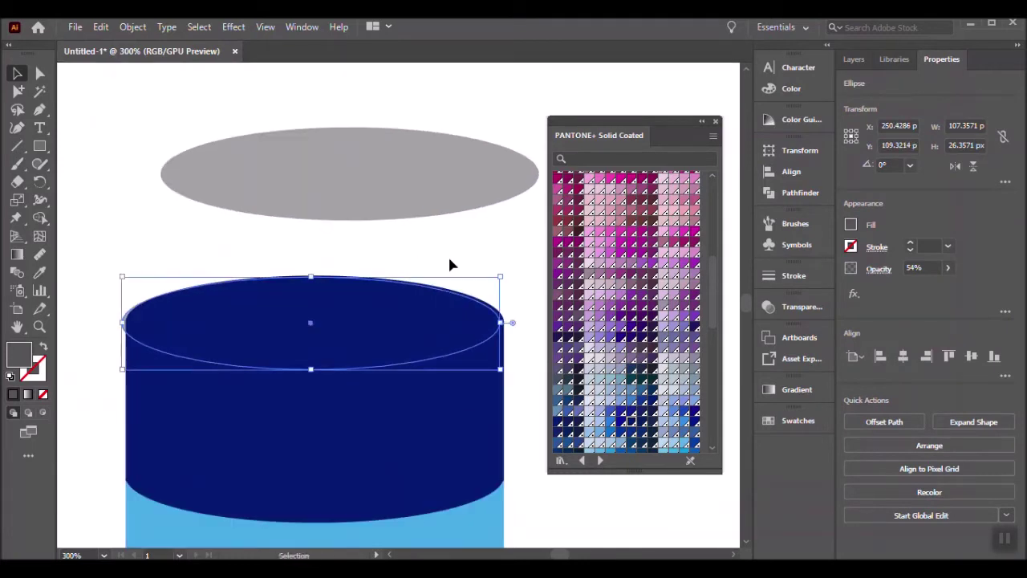
right_click(120, 329)
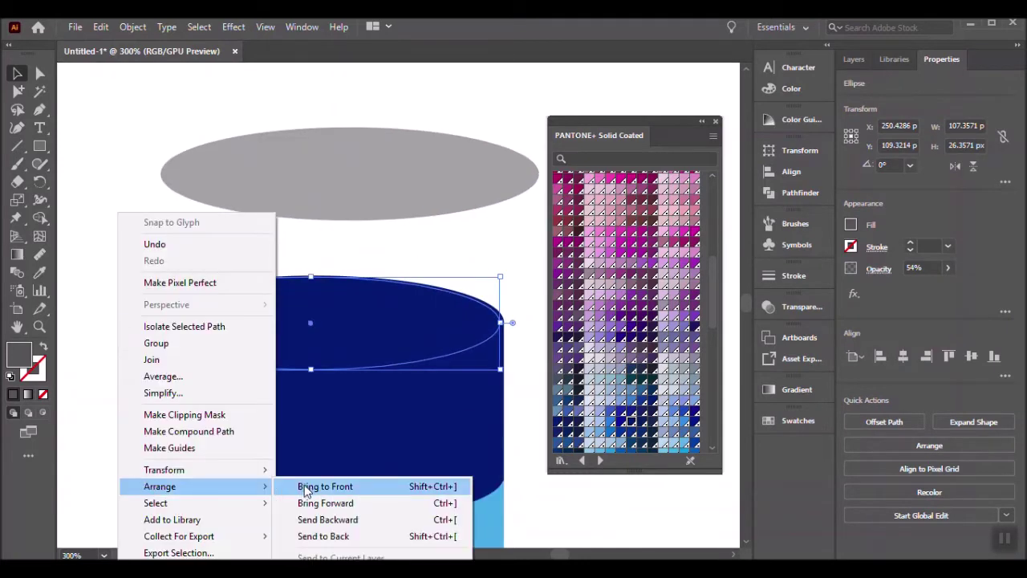
left_click(305, 487)
key("ctrl+shift+a")
Step: Nudge the ellipse copy up so it lines up with the cylinder's top edge
left_click(273, 317)
scroll(273, 317, "up", 1)
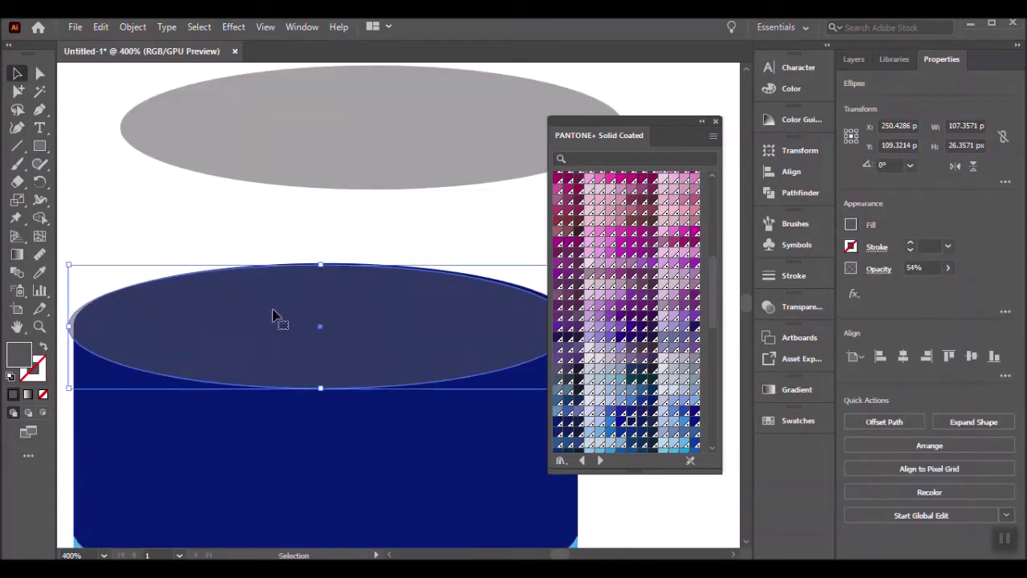
left_click_drag(426, 253, 330, 238)
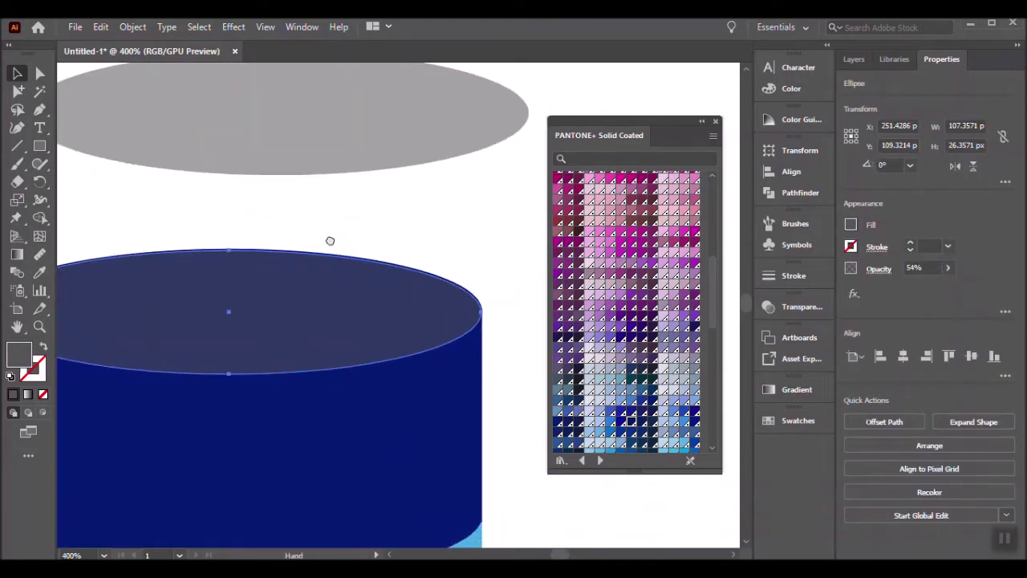
key("Up")
scroll(204, 229, "up", 4)
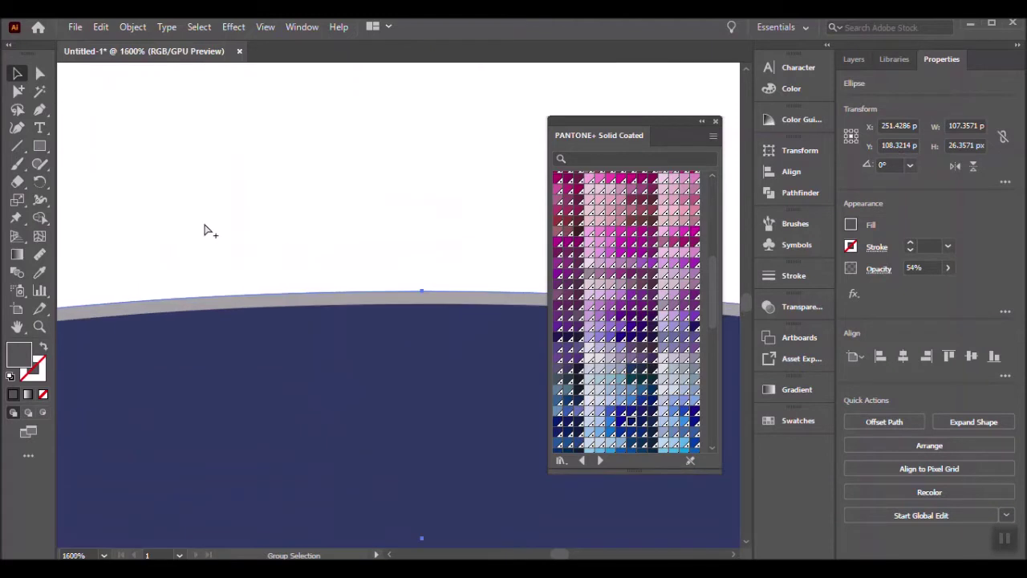
scroll(429, 329, "down", 5)
left_click_drag(385, 312, 385, 314)
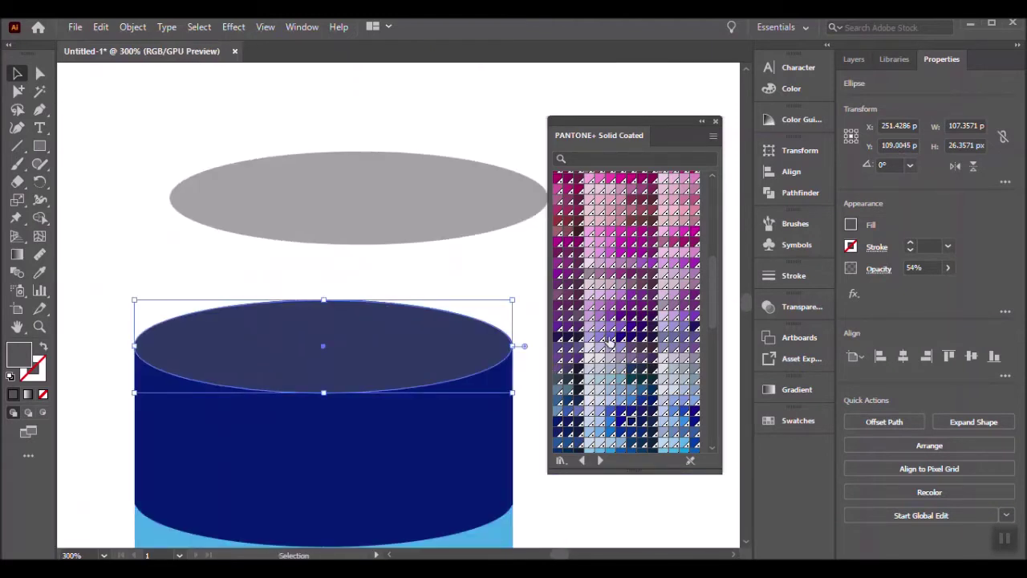
Step: Eyedrop the navy onto the cap ellipse, then change it to a slightly lighter blue
left_click(601, 344)
left_click(560, 514)
scroll(469, 419, "down", 1)
left_click(470, 339)
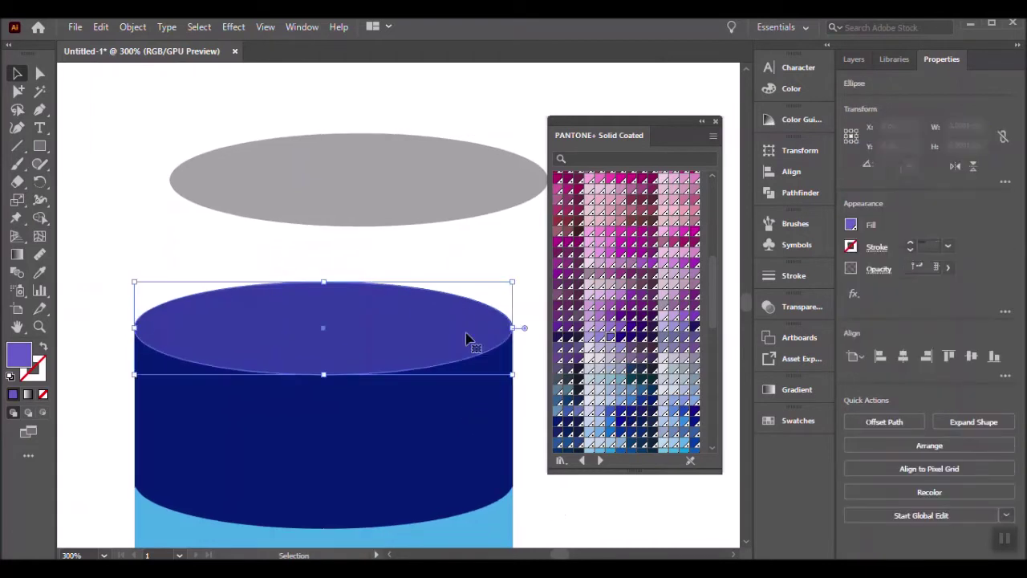
key("i")
left_click(453, 393)
double_click(20, 353)
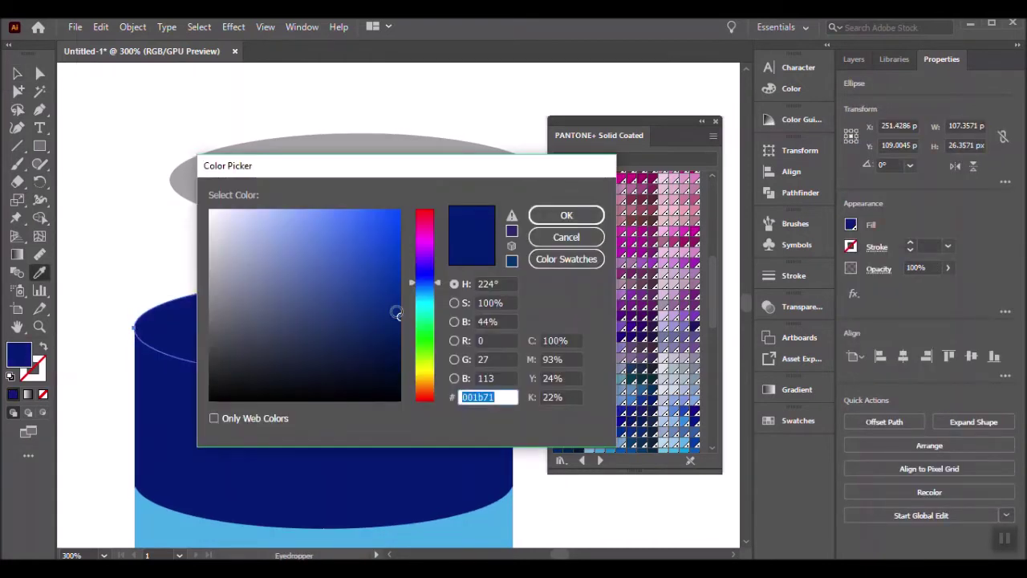
left_click(389, 294)
key("Return")
Step: Zoom out and select the grey ellipse floating above the cylinder
key("v")
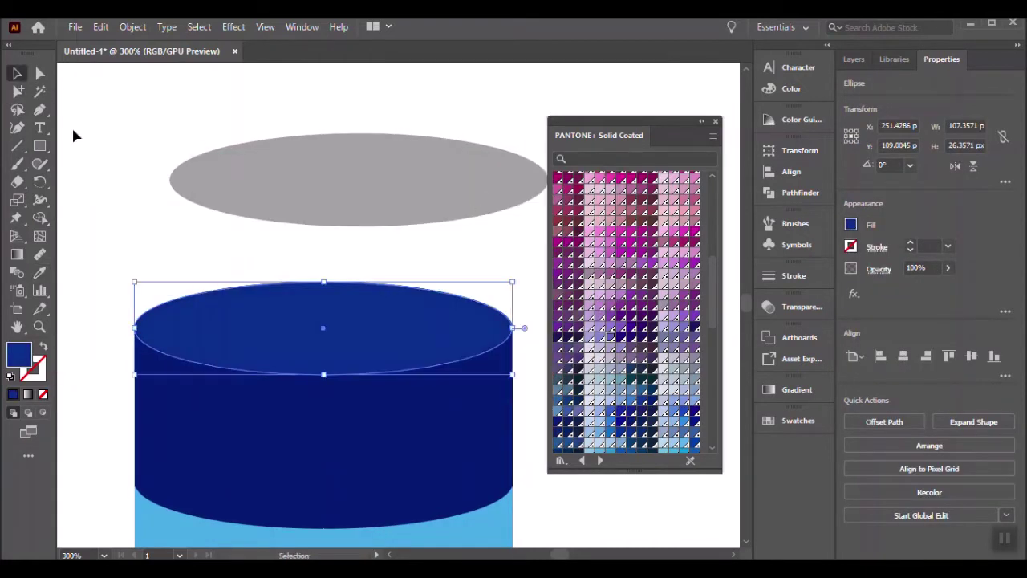
left_click(72, 133)
key("ctrl+minus")
left_click(386, 230)
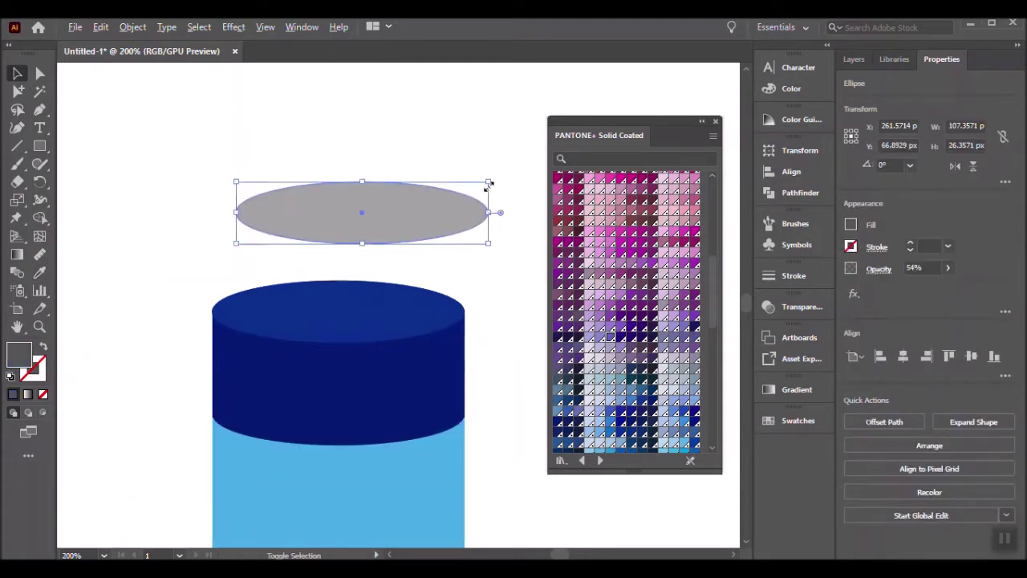
Step: Shrink and lower the grey ellipse, recolour it pale lavender and adjust its stacking order
left_click_drag(489, 185, 397, 203)
left_click(475, 236)
scroll(404, 240, "up", 1)
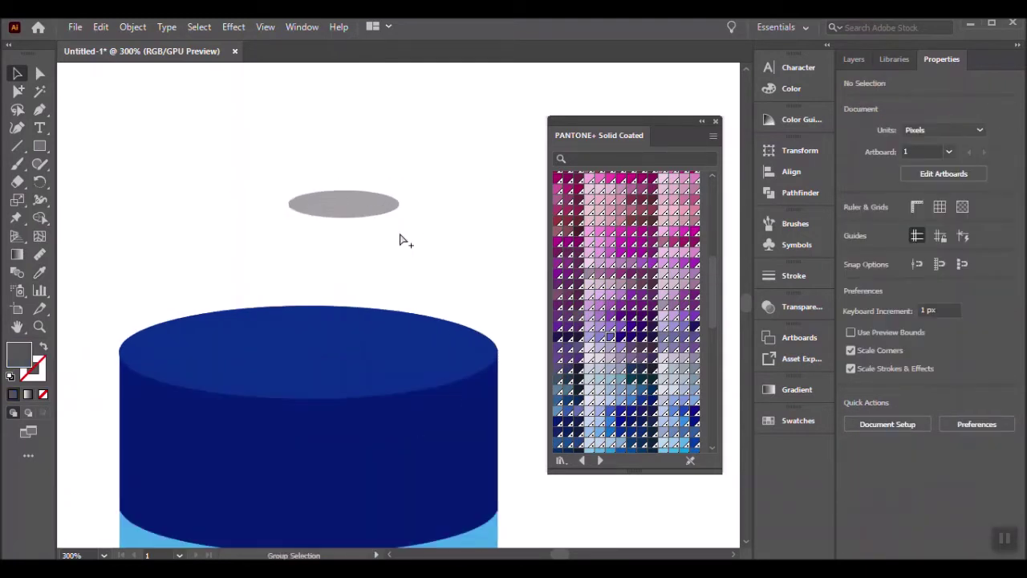
left_click_drag(336, 248, 359, 340)
left_click(604, 391)
left_click(437, 209)
key("ctrl+z")
right_click(345, 268)
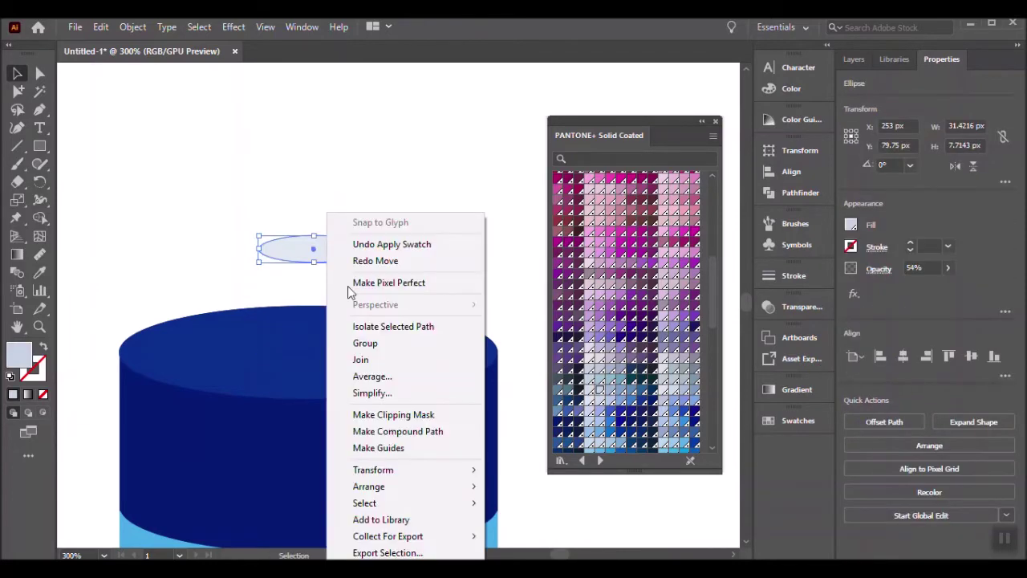
left_click(479, 484)
left_click(448, 200)
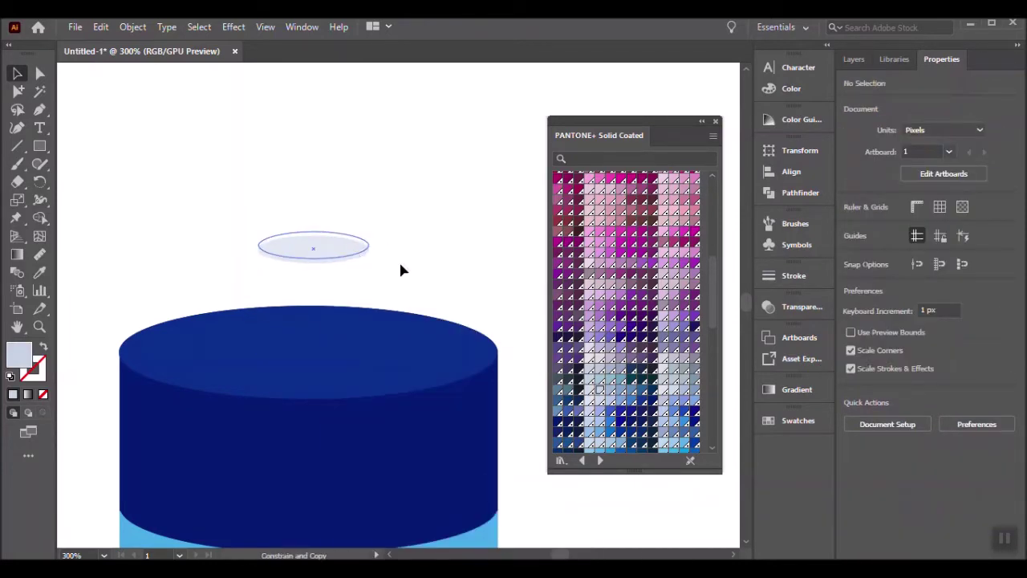
Step: Set the pale ellipse to 100% opacity
left_click(345, 249)
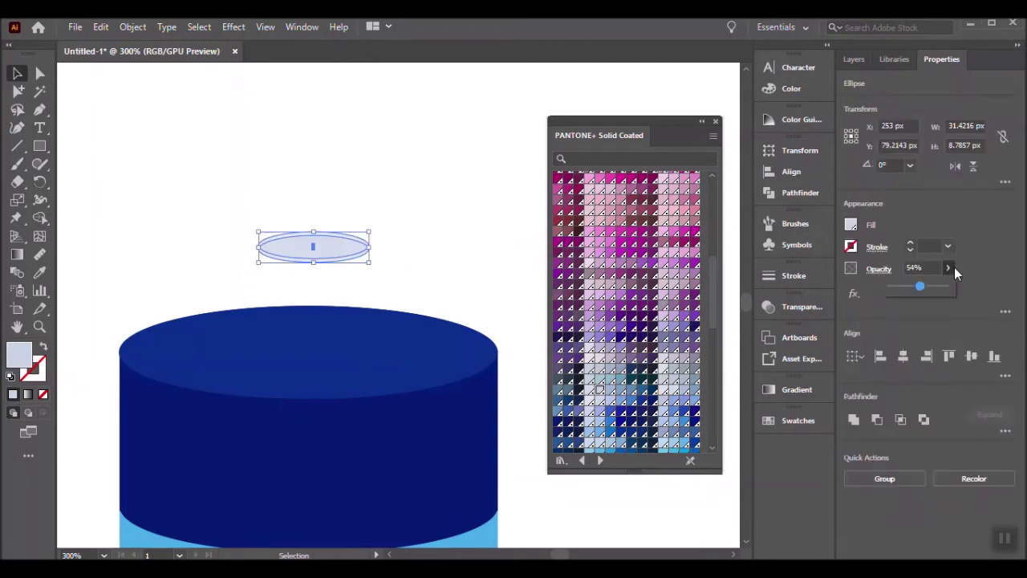
left_click_drag(923, 286, 952, 286)
left_click(423, 282)
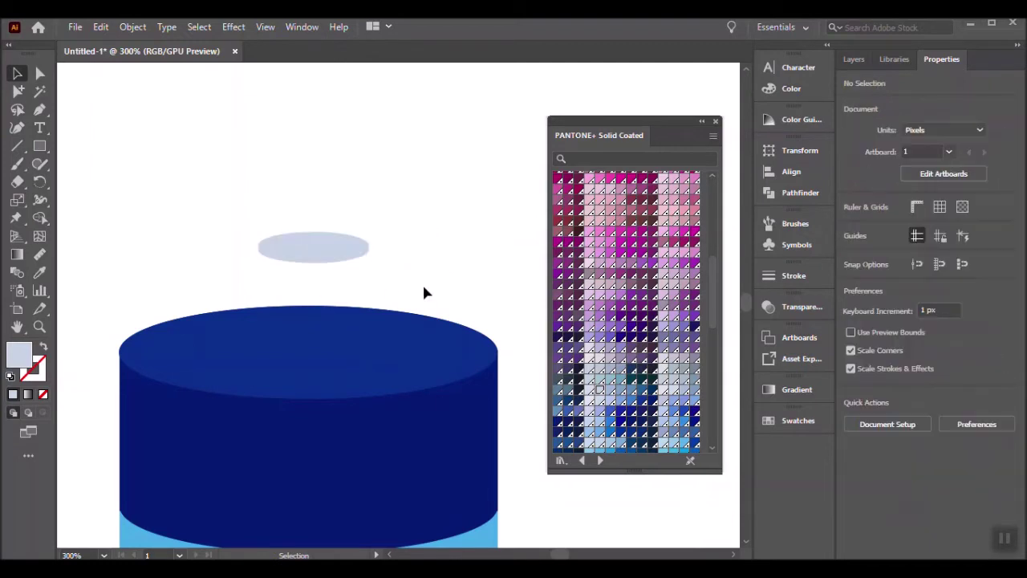
left_click(349, 252)
Step: Alt-drag a copy of the pale disc upward and shrink it
left_click(450, 243)
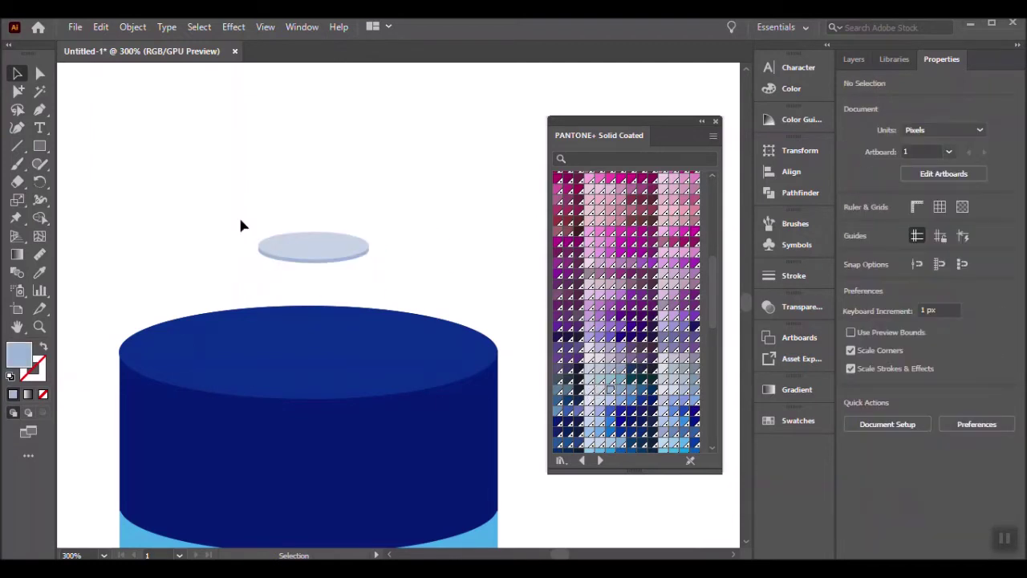
left_click_drag(241, 226, 438, 261)
left_click(438, 260)
left_click(337, 249)
mouse_move(337, 244)
left_mouse_down()
mouse_move(367, 201)
mouse_move(356, 195)
left_mouse_up()
left_click(264, 222)
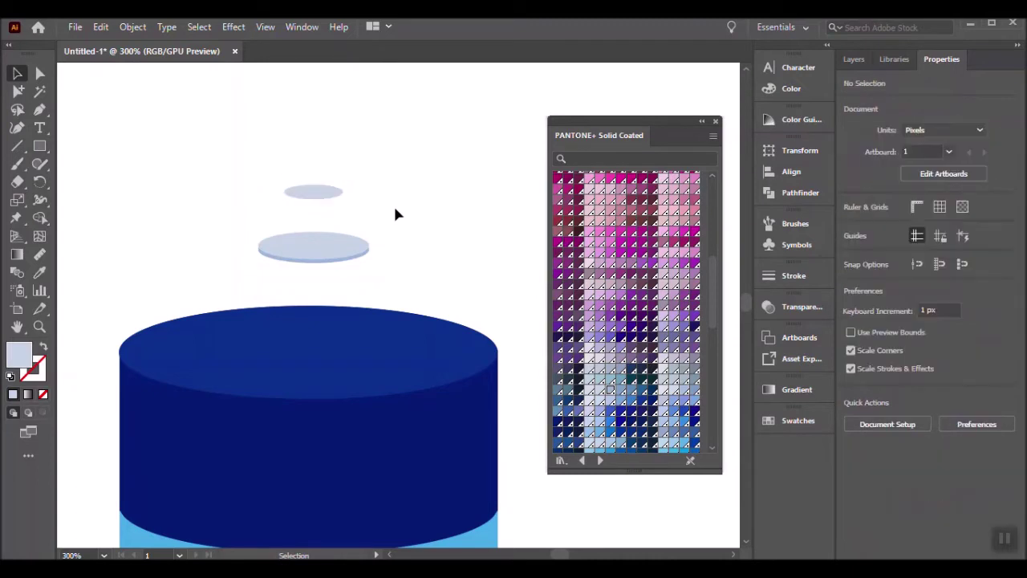
Step: Draw a rectangle over the small ellipse with its top at the ellipse's middle
key("m")
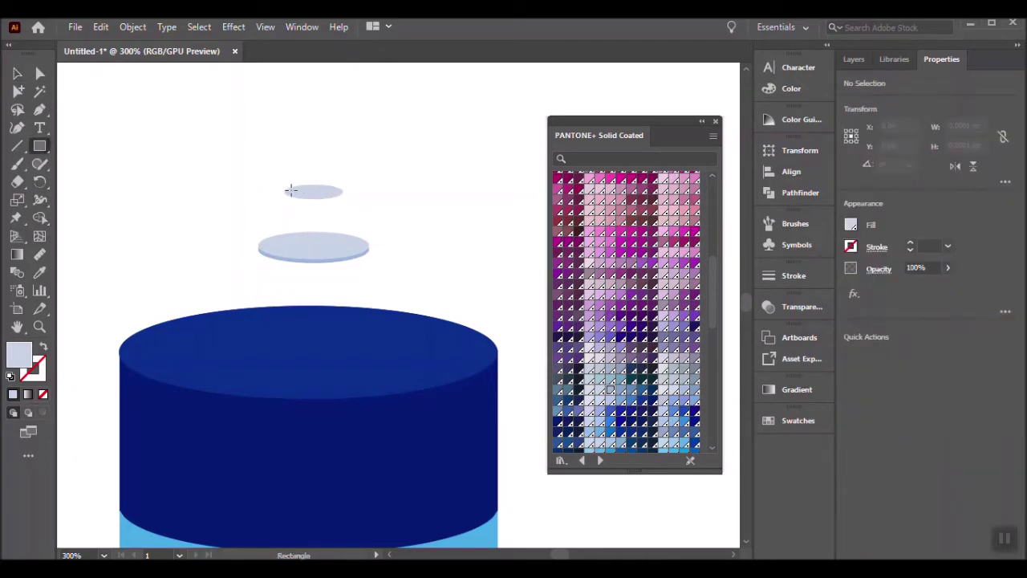
left_click_drag(342, 217, 345, 219)
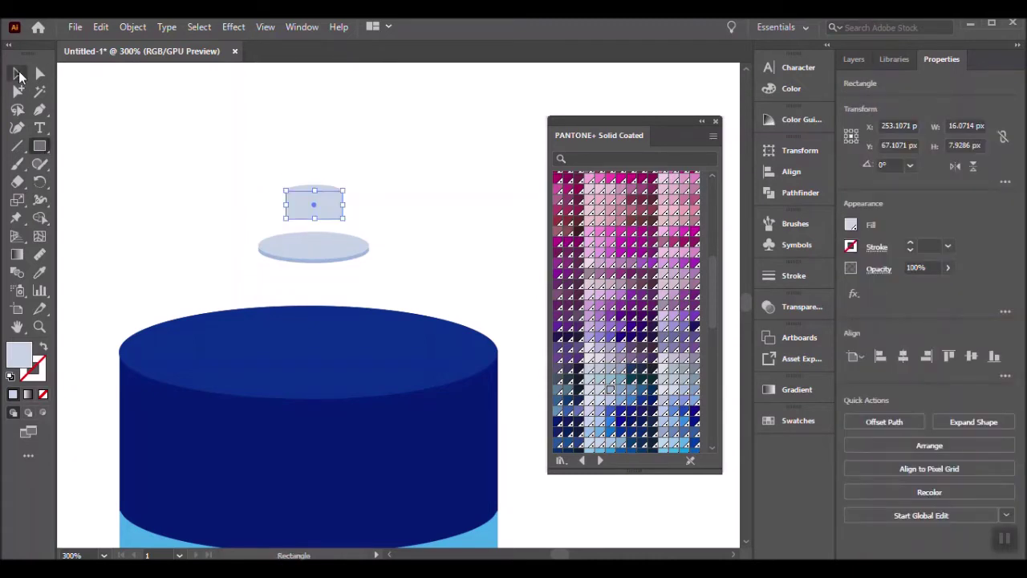
left_click(20, 75)
scroll(306, 179, "up", 3)
left_click(344, 251)
left_click_drag(280, 248, 274, 256)
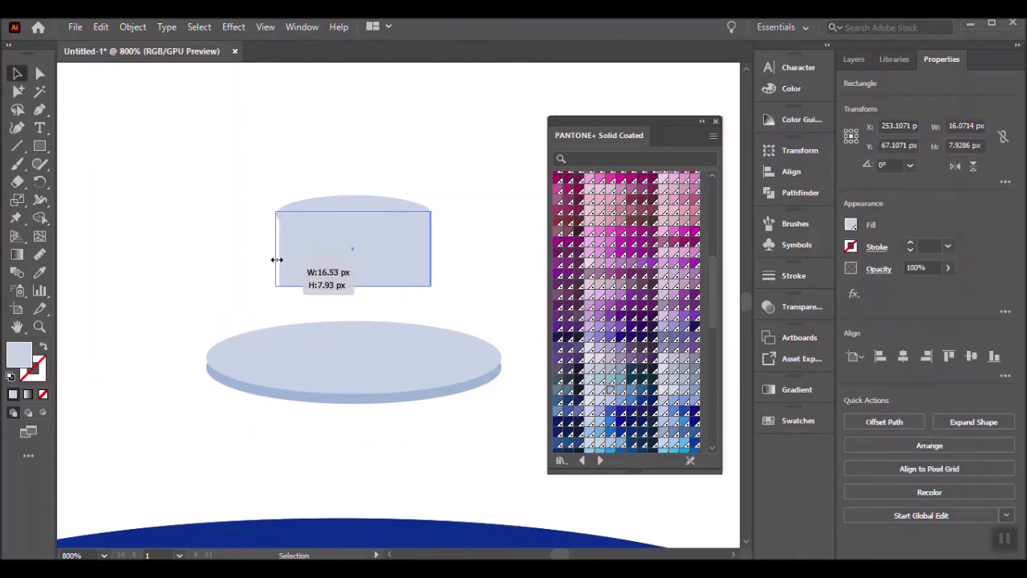
scroll(344, 178, "up", 3)
left_click_drag(345, 292, 345, 304)
Step: Match the rectangle's left and right edges to the small ellipse's sides
left_click_drag(118, 409, 116, 410)
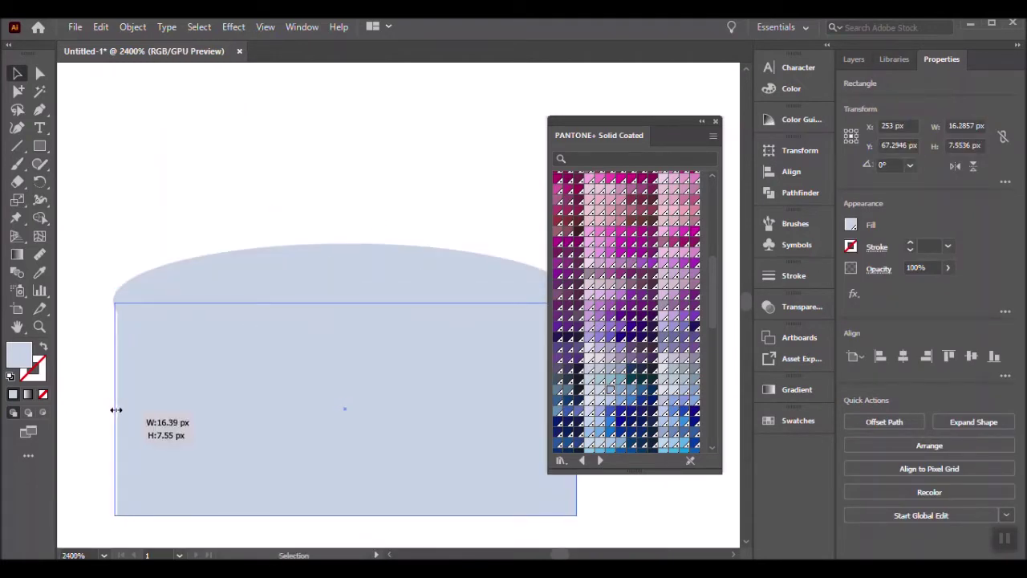
left_click_drag(115, 409, 115, 410)
key("ctrl+shift+a")
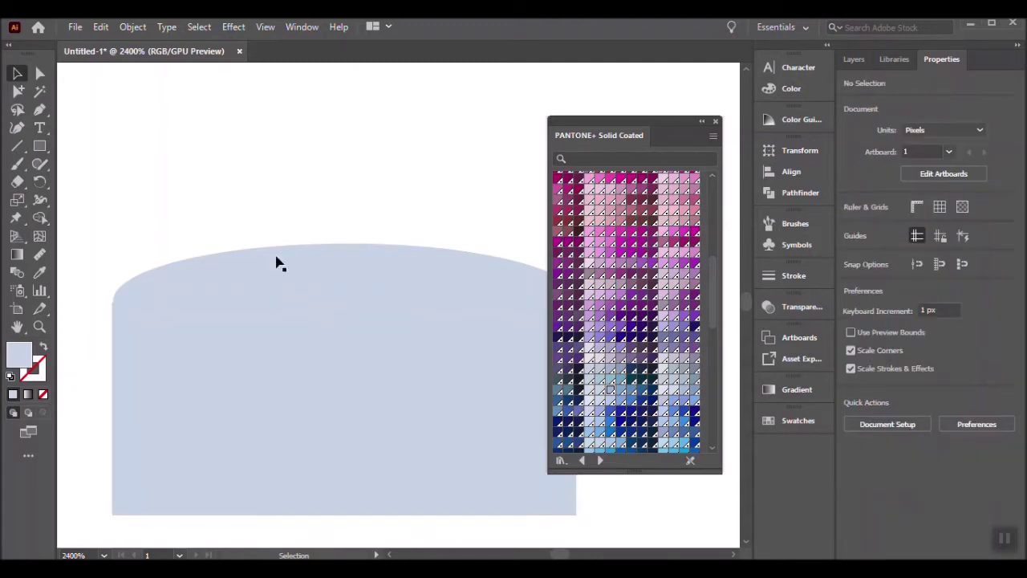
left_click_drag(354, 208, 211, 158)
left_click(409, 310)
left_click_drag(438, 362, 441, 364)
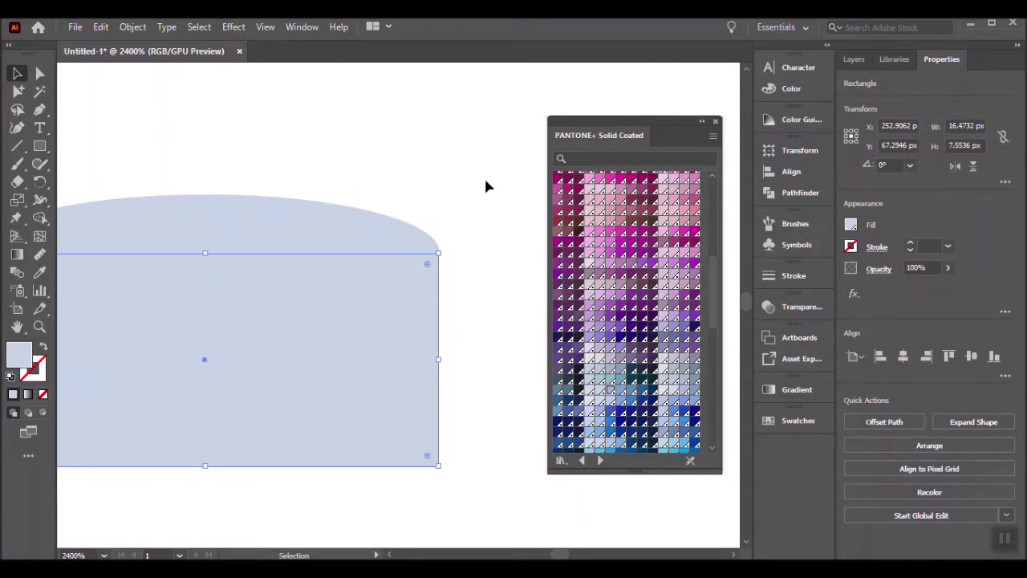
left_click(486, 189)
Step: Bring the small ellipse to front, lighten it to pale blue, and lower the cylinder onto the disc
scroll(487, 196, "down", 3)
left_click_drag(487, 201, 425, 256)
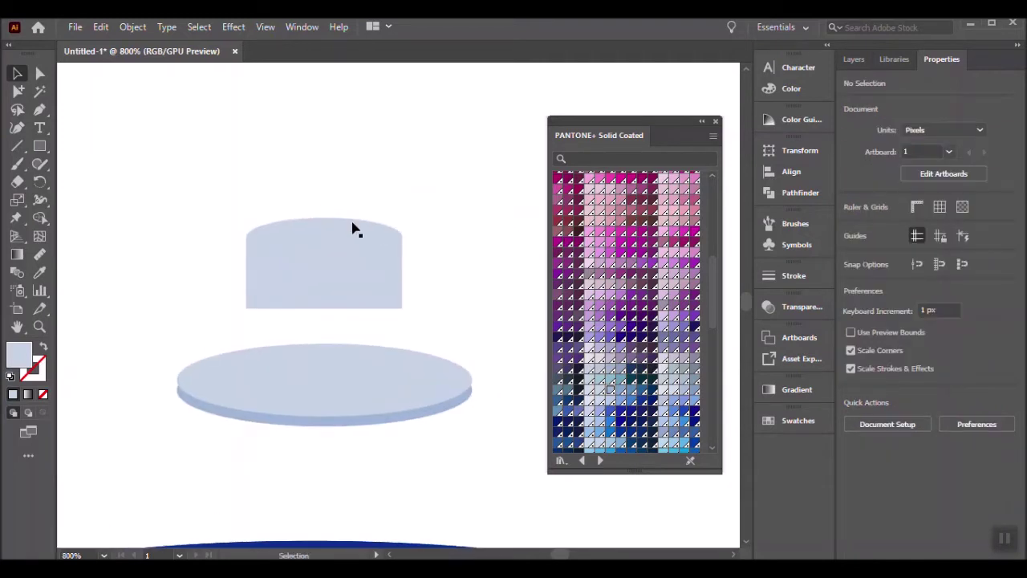
left_click(351, 223)
right_click(350, 224)
left_click(557, 485)
key("ctrl+shift+a")
left_click(345, 230)
left_click(270, 213)
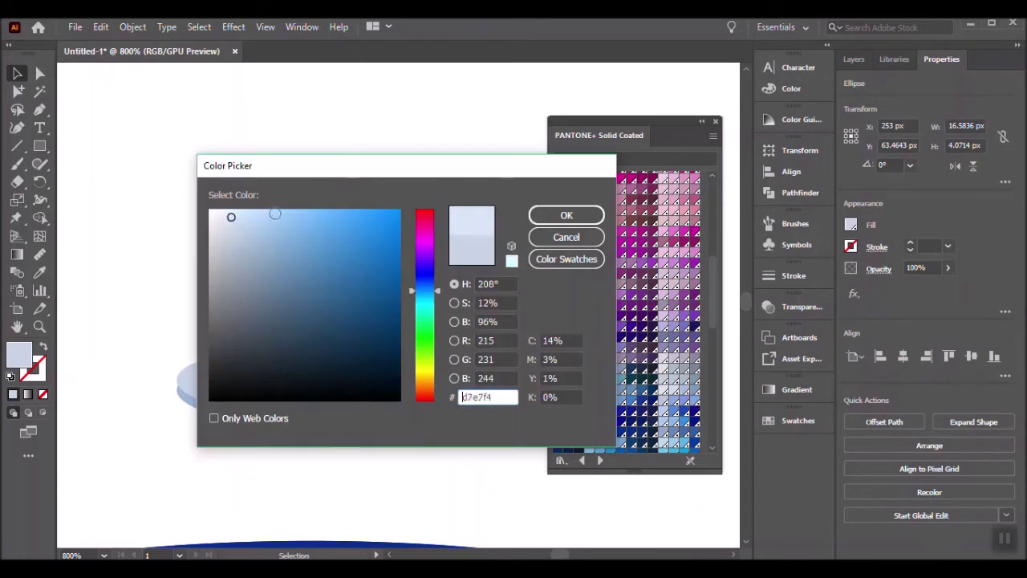
left_click(564, 213)
left_click(220, 186)
left_click_drag(386, 296, 389, 353)
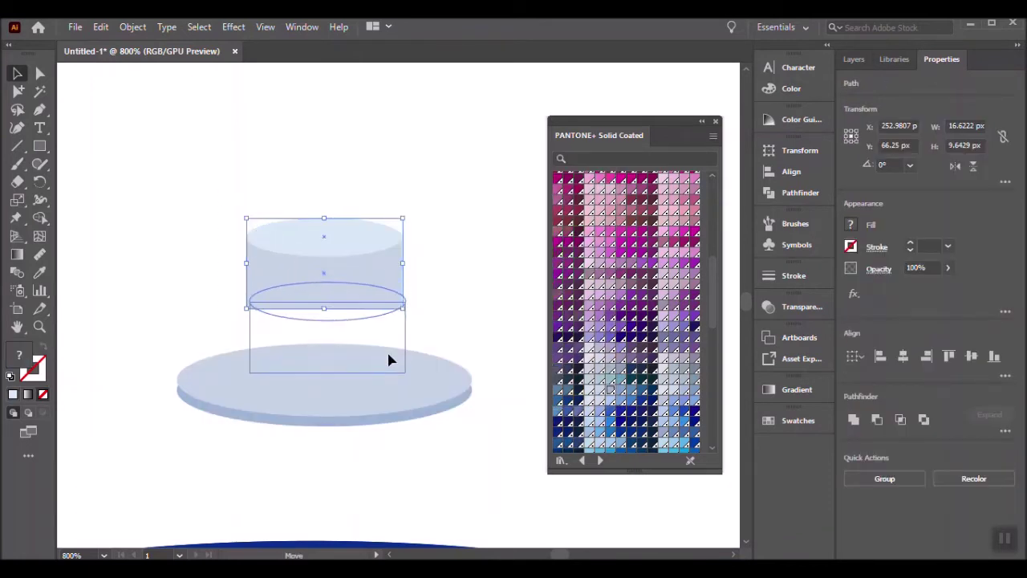
left_click(487, 236)
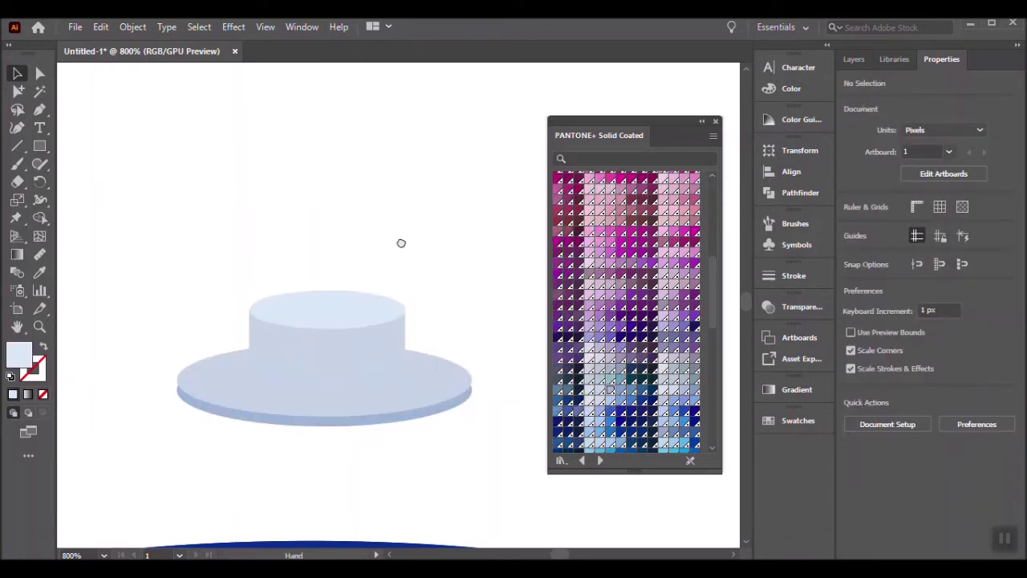
Step: Move the cylinder's body and top ellipse up above the disc
scroll(385, 243, "left", 1)
left_click(353, 367)
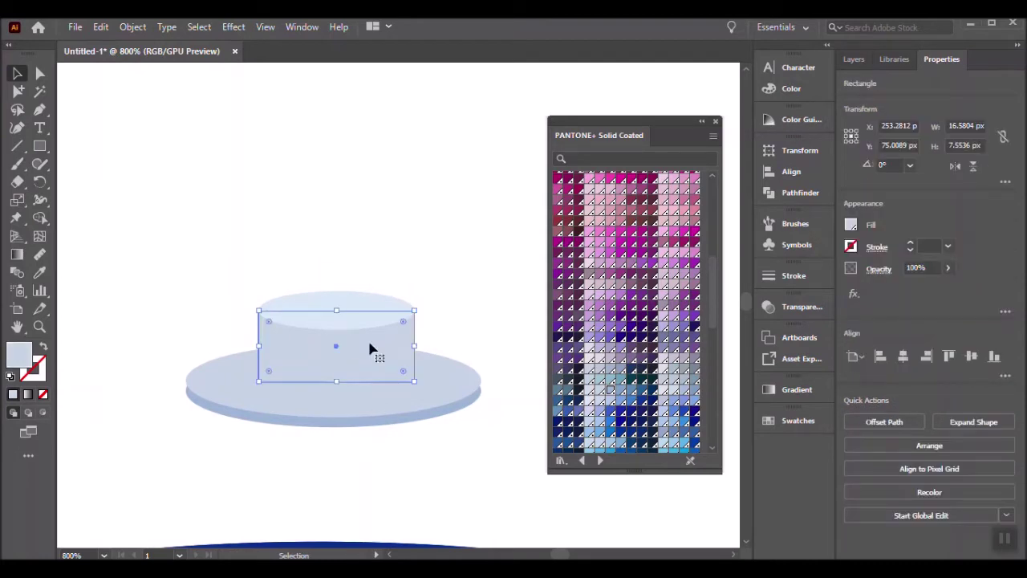
left_click_drag(366, 312, 297, 382)
scroll(381, 336, "up", 1)
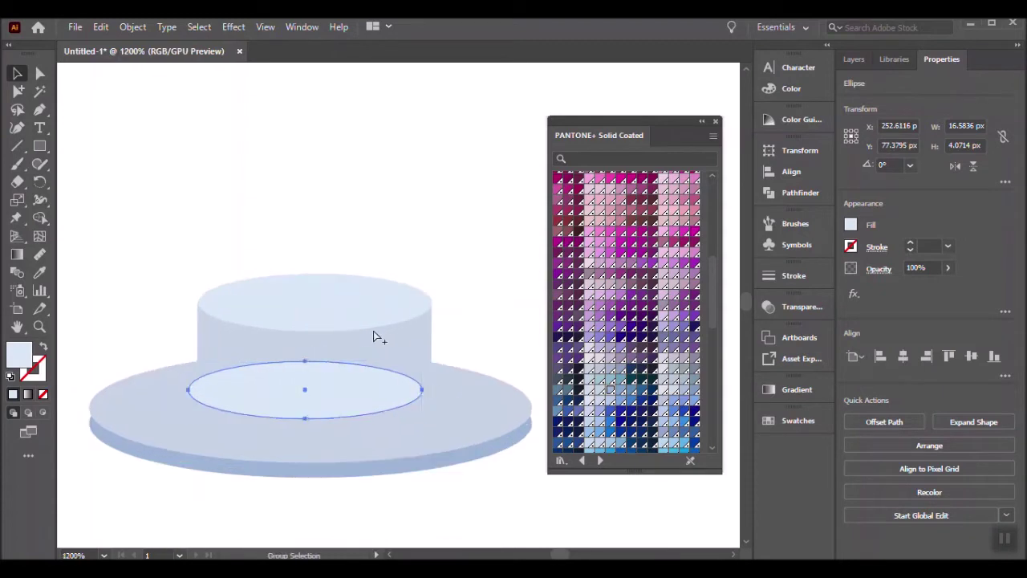
key("ctrl+z")
key("ctrl+z")
left_click_drag(398, 313, 399, 199)
key("ctrl+z")
mouse_move(316, 209)
left_mouse_down()
mouse_move(403, 323)
mouse_move(402, 220)
left_mouse_up()
left_click(469, 153)
Step: Copy the top ellipse to the cylinder's bottom, send it backward and align left edges
left_click(372, 195, "ctrl")
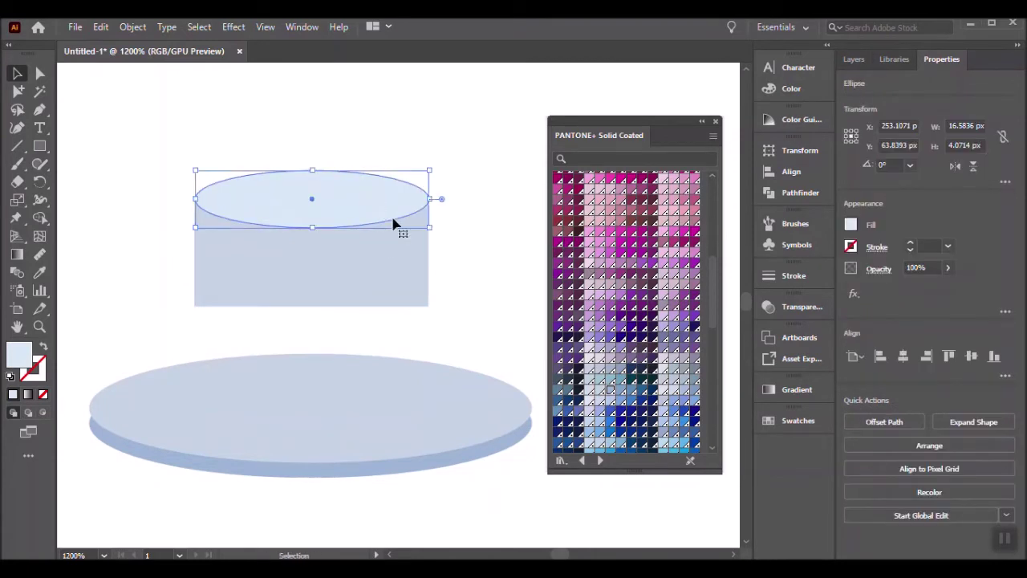
left_click_drag(382, 203, 378, 306)
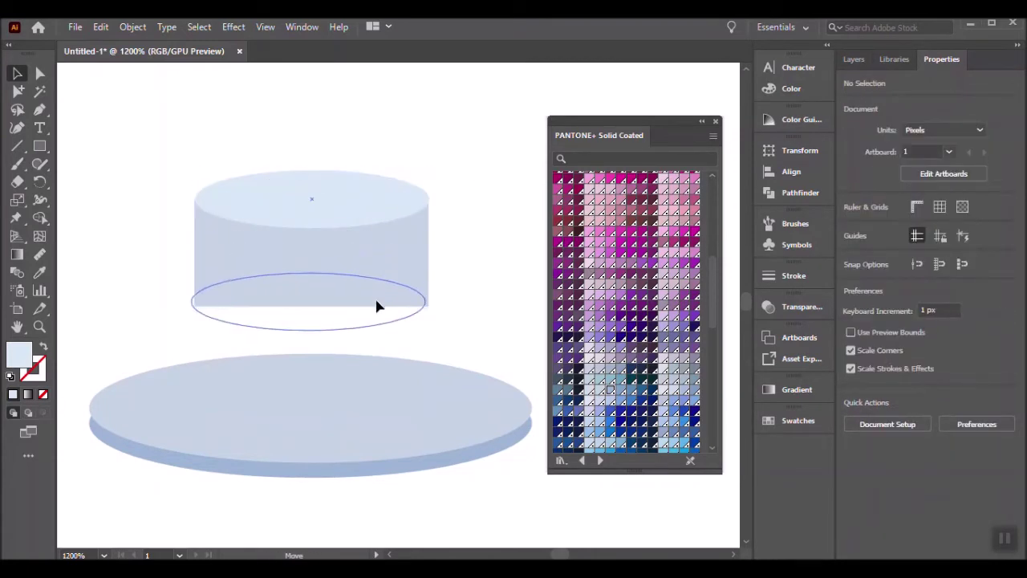
key("ctrl+shift+bracketleft")
left_click(473, 145)
left_click_drag(473, 145, 425, 298)
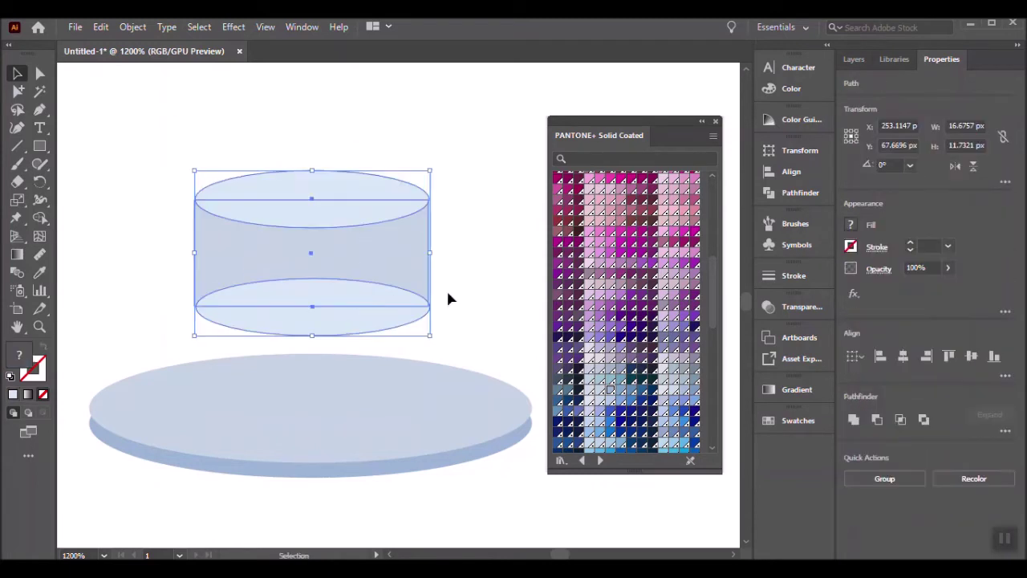
left_click(889, 360)
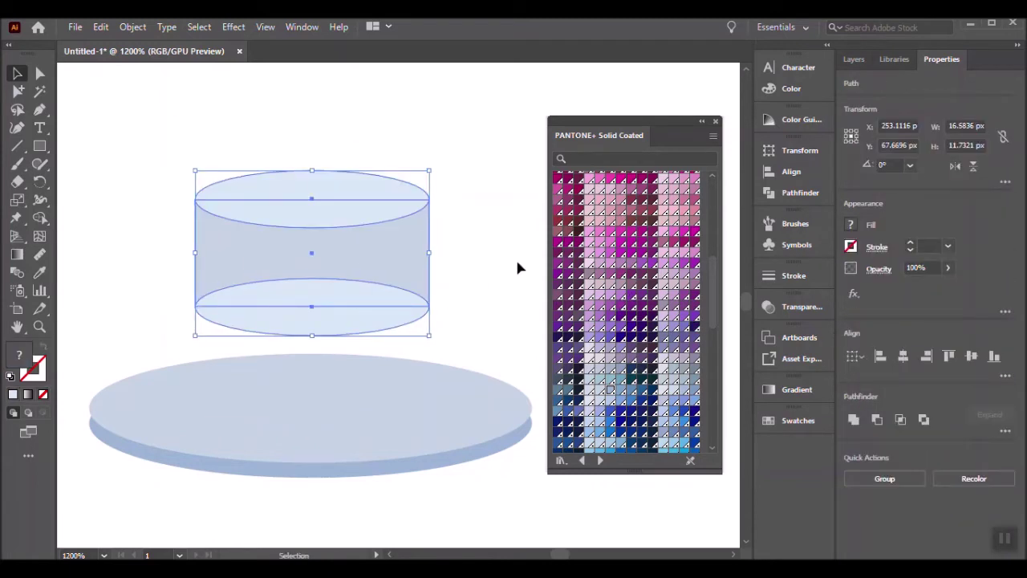
Step: Bring the cylinder body to the front over the new bottom ellipse
left_click(518, 261)
right_click(331, 290)
left_click(316, 236)
left_click(337, 208)
right_click(342, 191)
left_click(540, 429)
left_click(504, 179)
left_click(383, 321)
Step: Give the bottom ellipse the body's colour and fine-tune its position
key("i")
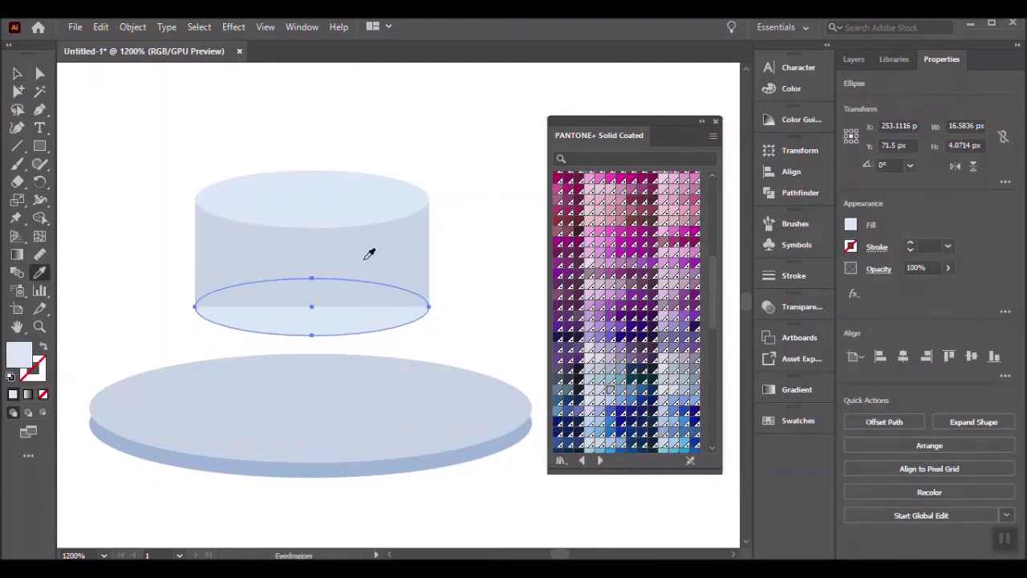
left_click(368, 251)
key("v")
left_click(459, 297)
left_click_drag(166, 164, 166, 163)
left_click(327, 342, "ctrl")
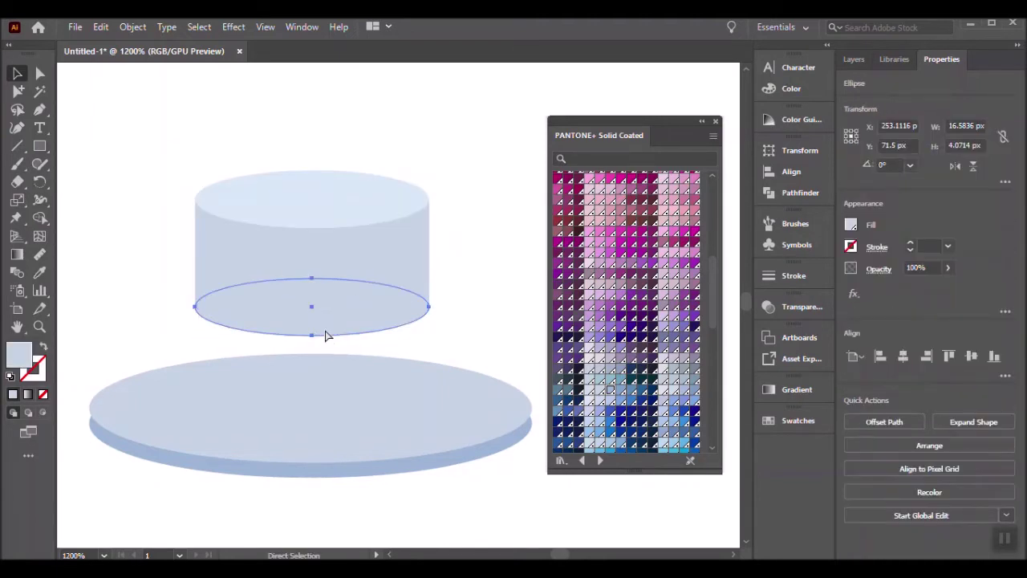
key("Down")
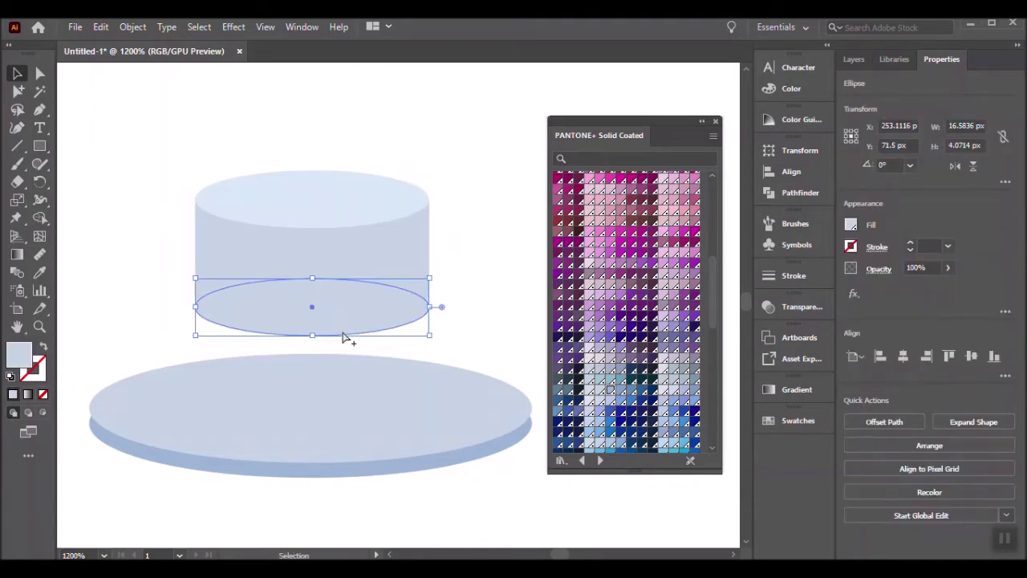
scroll(355, 339, "up", 4)
key("Up")
left_click_drag(368, 272, 368, 274)
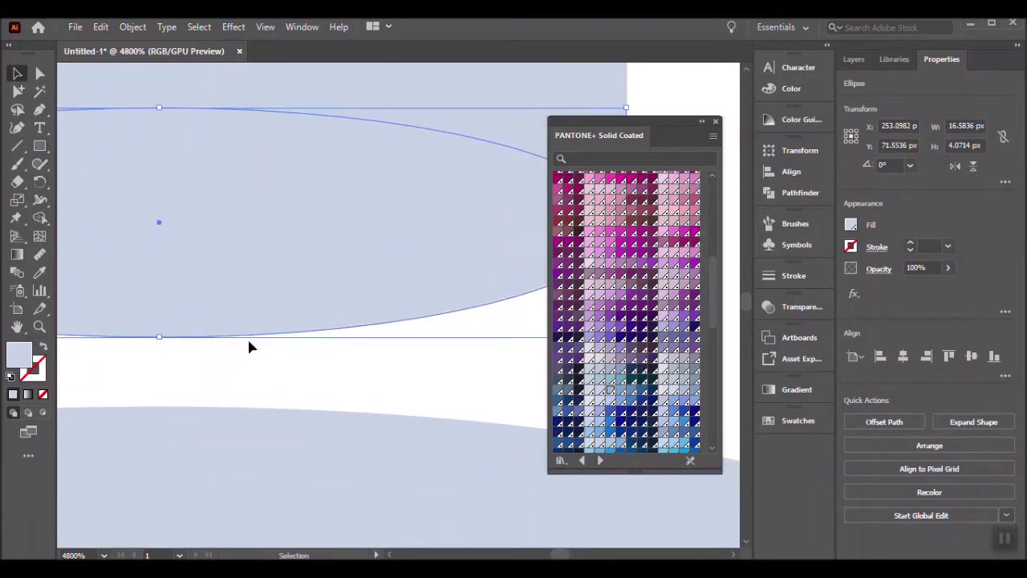
Step: Fill the bottom ellipse a darker blue-grey and send it to the back
double_click(24, 353)
left_click(236, 243)
left_click(565, 214)
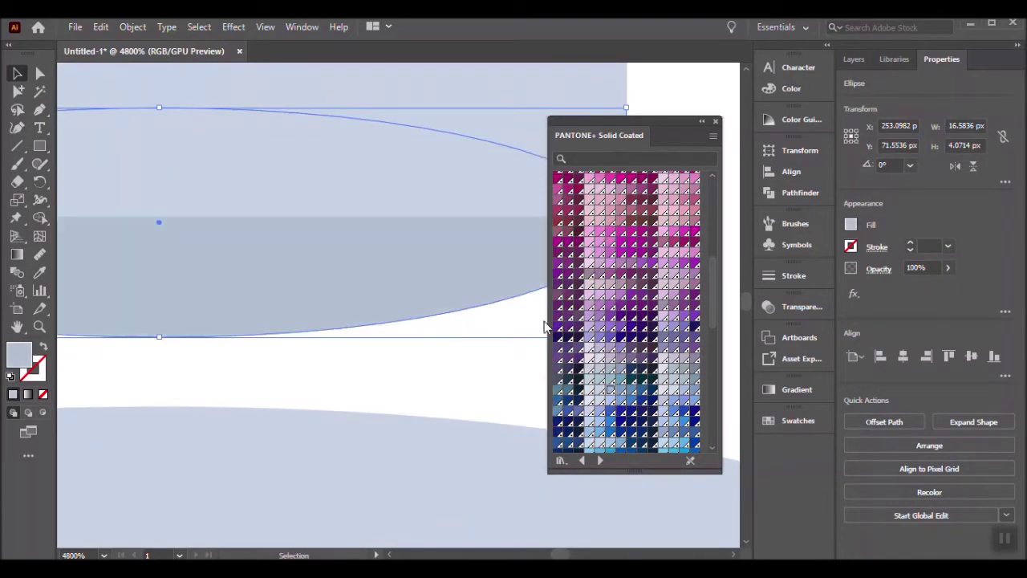
scroll(485, 373, "down", 3)
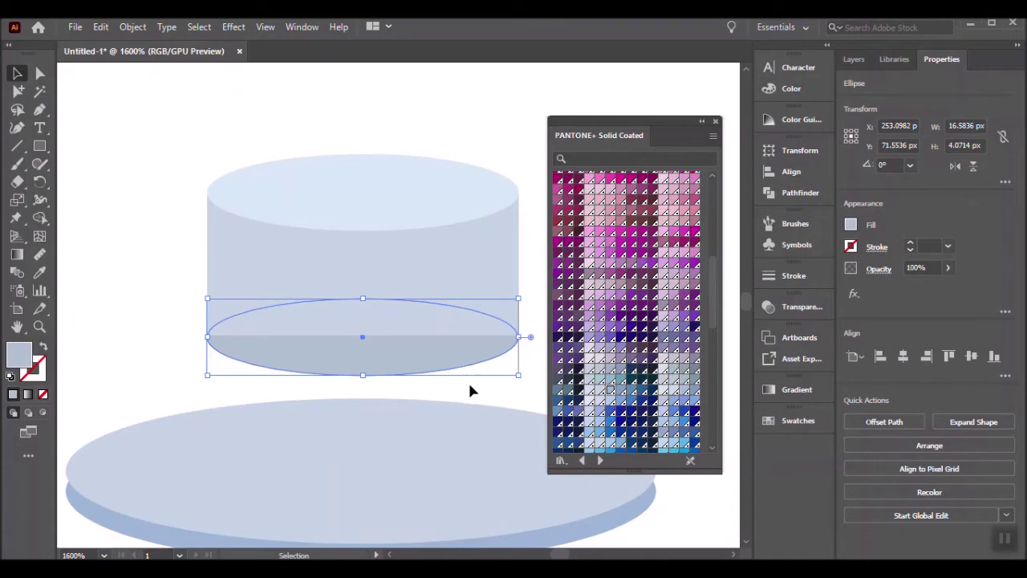
right_click(442, 358)
left_click(642, 535)
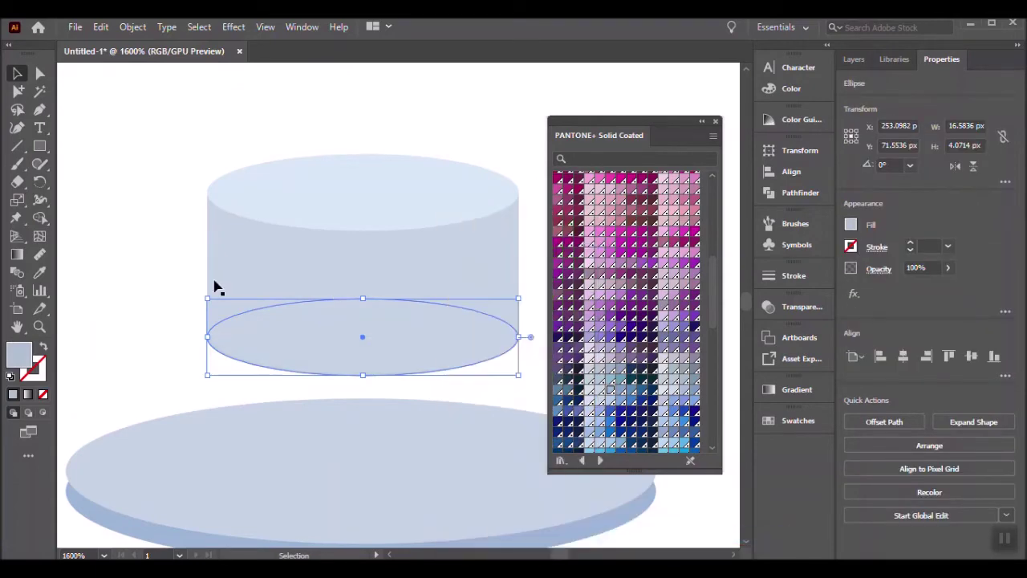
Step: Try moving the cylinder down onto the disc, then undo the move
left_click_drag(191, 125, 526, 357)
left_click_drag(454, 294, 462, 390)
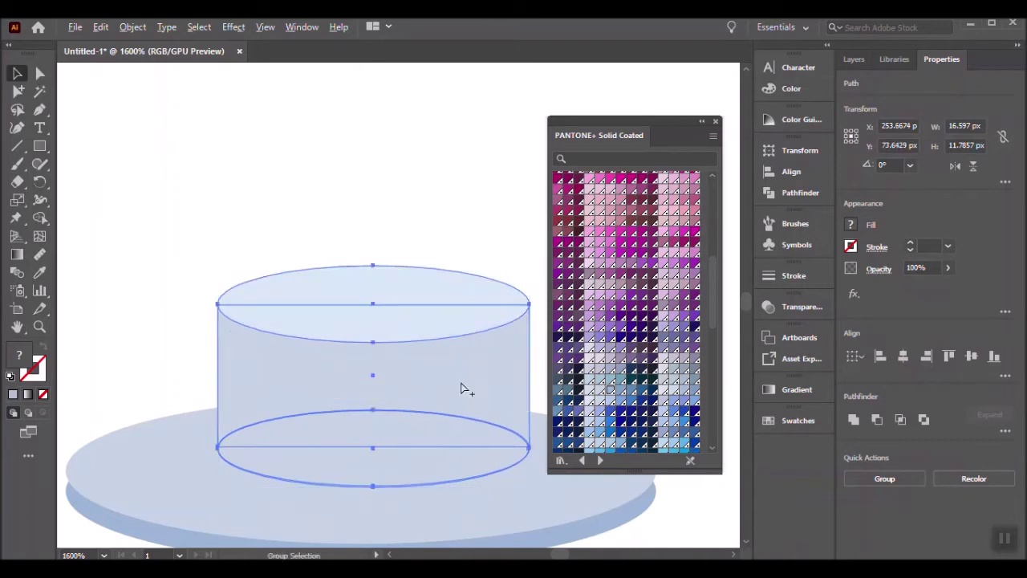
scroll(462, 389, "down", 2)
left_click(425, 241)
left_click_drag(426, 240, 385, 223)
key("ctrl+z")
left_click(381, 231)
scroll(360, 410, "up", 1)
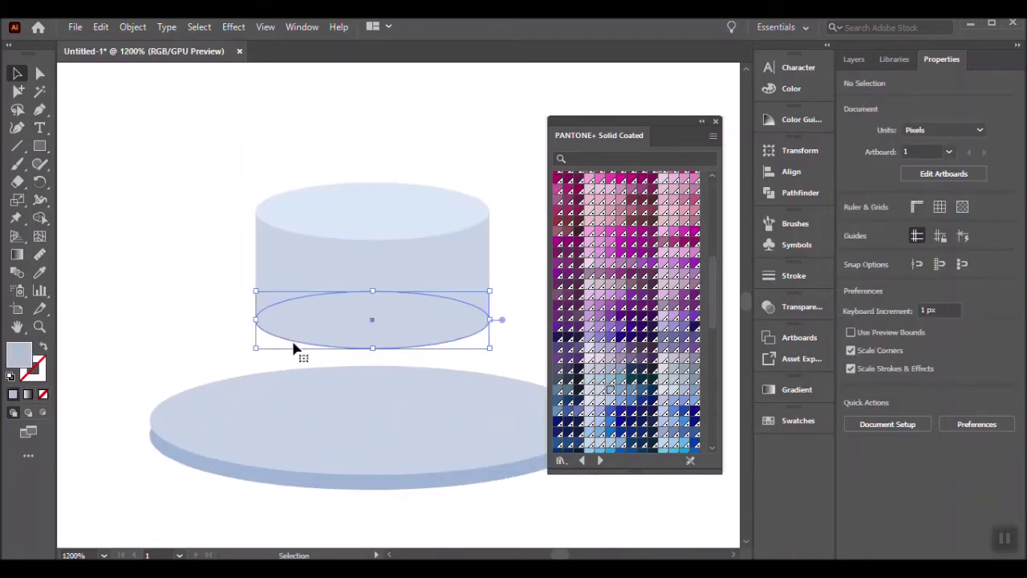
Step: Make the bottom rim slightly wider and taller, then seat the cylinder onto its disc
left_click(297, 350)
scroll(398, 371, "up", 1)
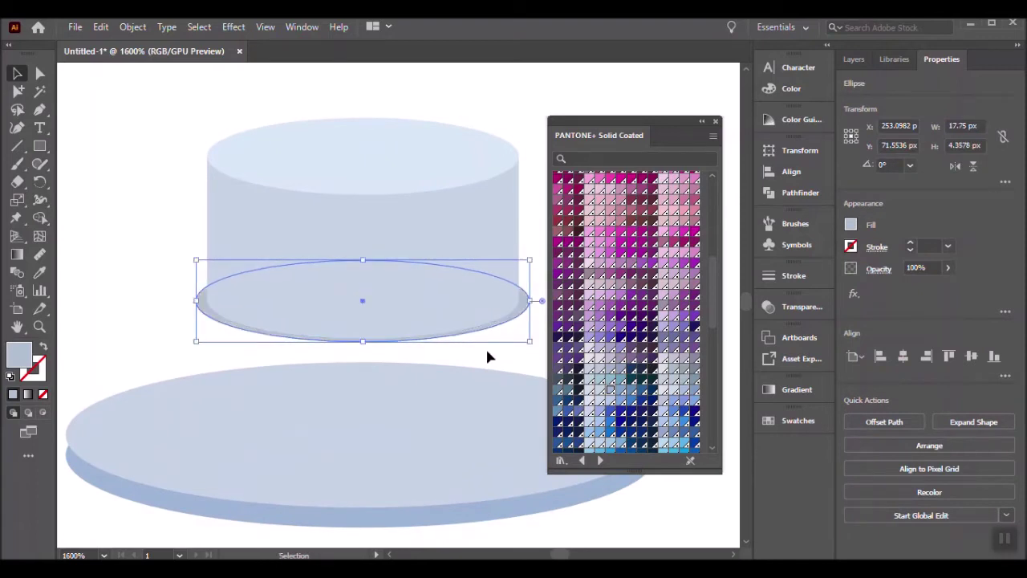
left_click(494, 347)
left_click(526, 304)
left_click_drag(535, 300, 540, 314)
key("ctrl+z")
scroll(407, 294, "up", 2)
left_click_drag(308, 405, 307, 415)
scroll(309, 413, "down", 2)
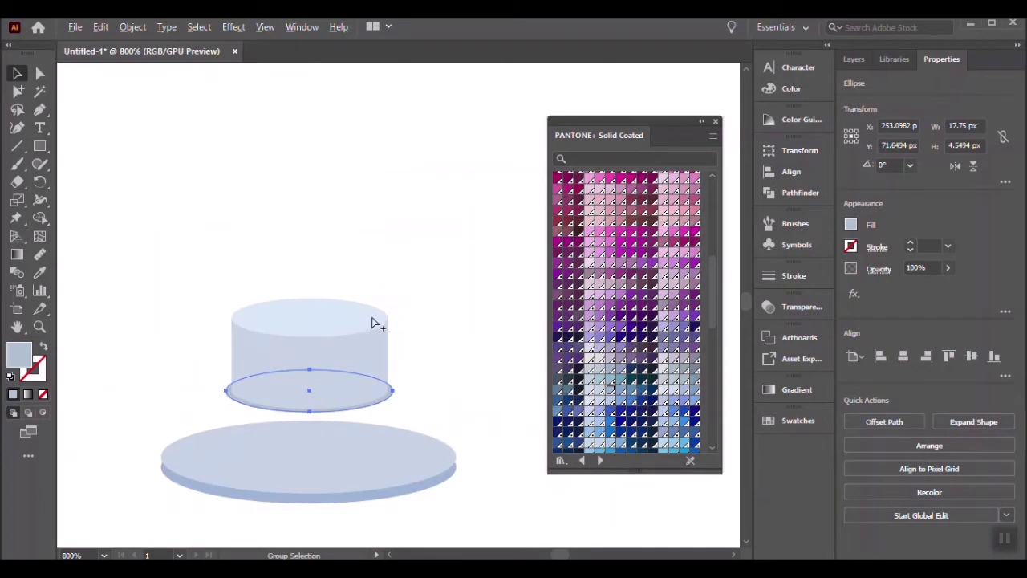
left_click_drag(435, 252, 244, 401)
left_click_drag(356, 355, 348, 412)
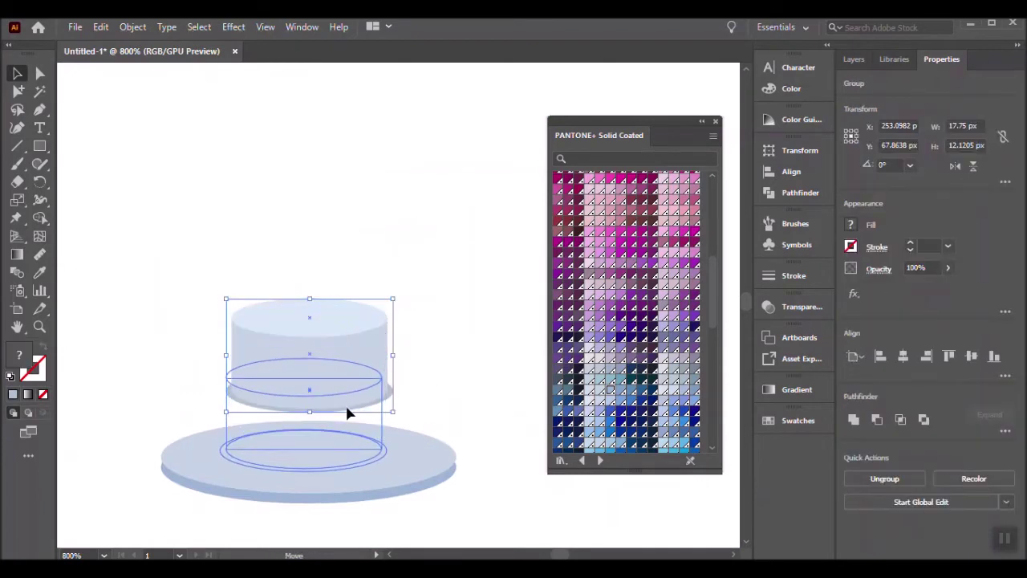
Step: Nudge the cylinder into place on its base disc to complete the terminal cap
key("ctrl+h")
left_click(442, 291)
scroll(442, 291, "down", 1)
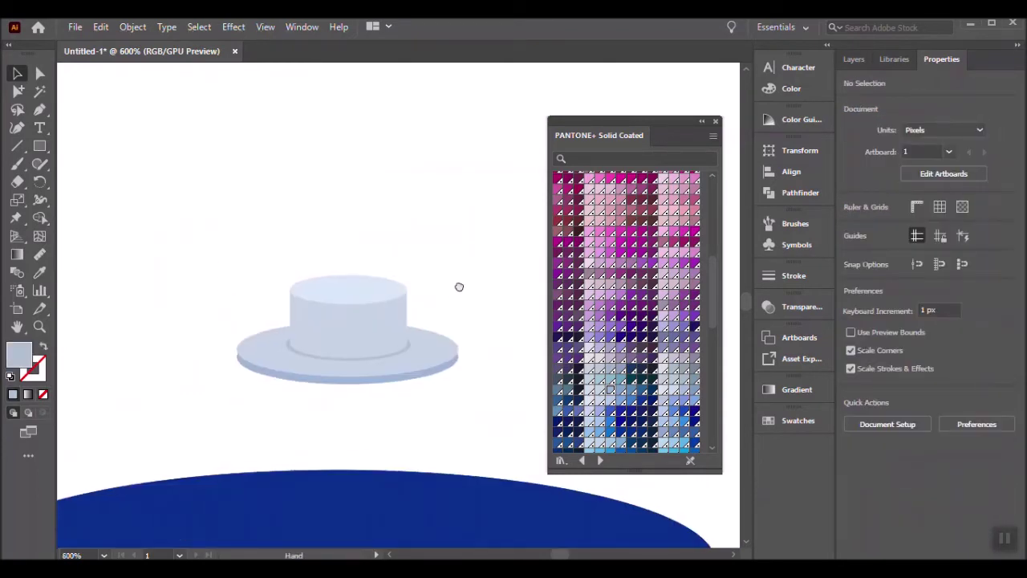
left_click(374, 291)
left_click(462, 273)
scroll(463, 273, "down", 2)
left_click(368, 278)
left_click(450, 250)
scroll(447, 250, "down", 2)
Step: Move the assembled terminal cap onto the battery's dark blue top ellipse
left_click(393, 269)
left_click(444, 291)
left_click_drag(445, 222, 460, 202)
scroll(466, 307, "down", 2)
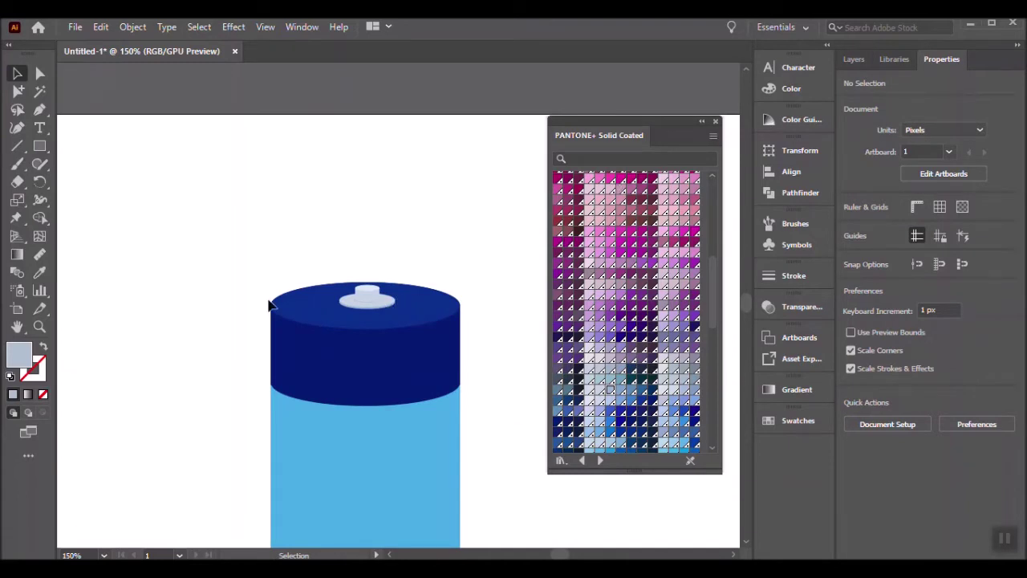
scroll(368, 300, "up", 1)
left_click(371, 297)
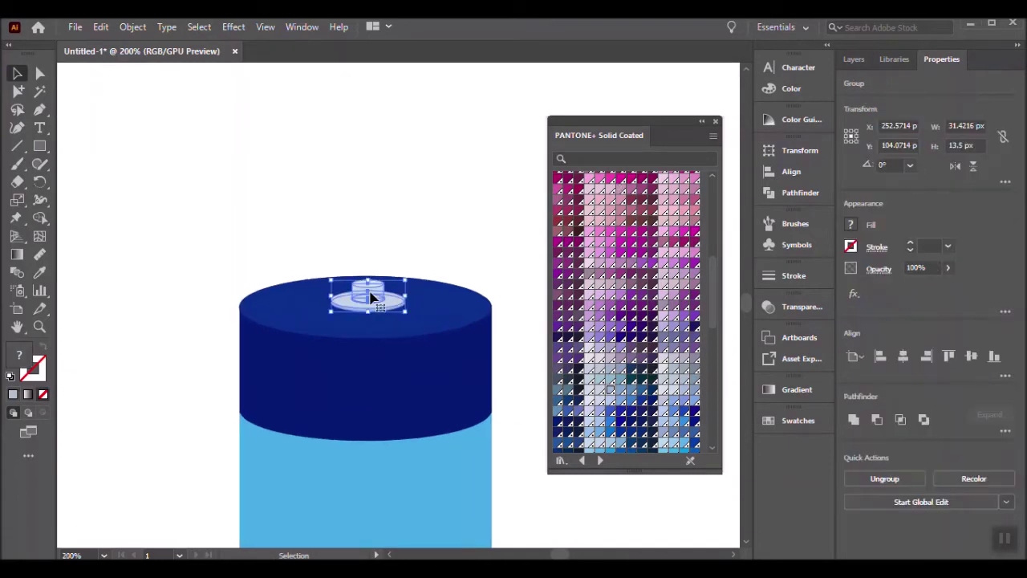
left_click(426, 215)
Step: Check the battery's top ellipse and full assembly to confirm the cap is seated
left_click(427, 311)
scroll(426, 307, "down", 3)
left_click_drag(388, 277, 463, 474)
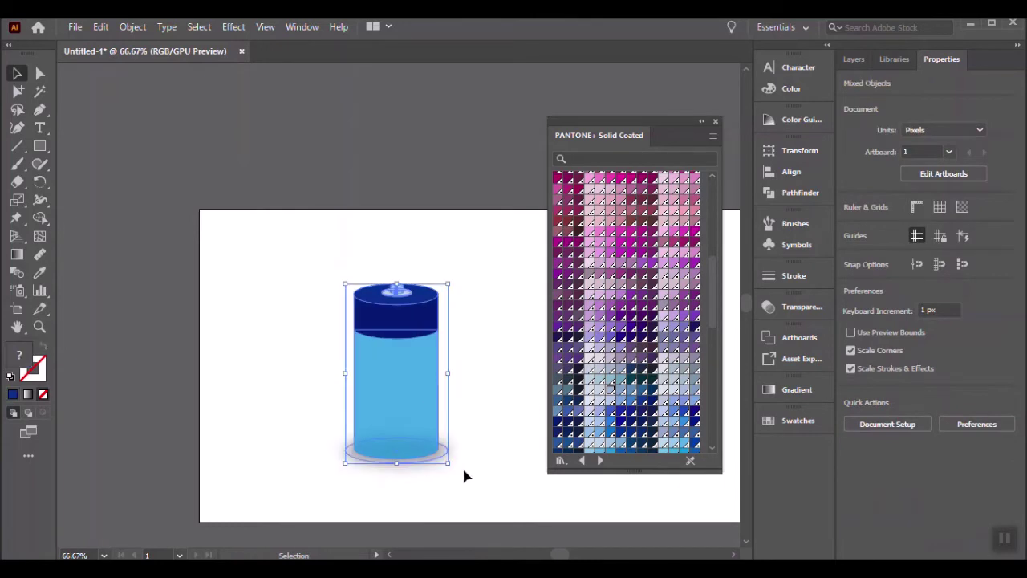
left_click(450, 297)
scroll(447, 297, "up", 3)
left_click(299, 285)
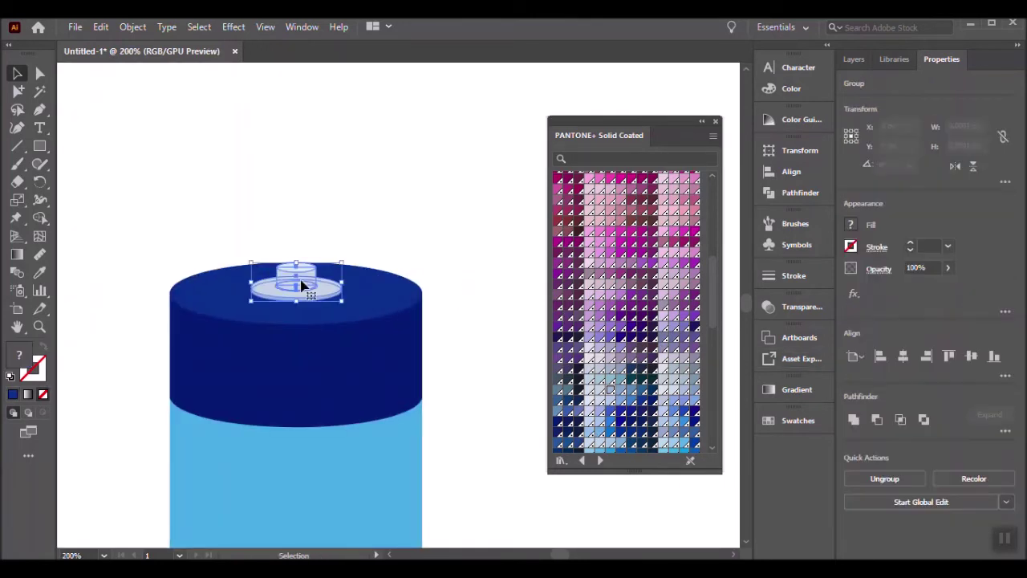
left_click(473, 302)
left_click_drag(477, 326, 496, 302)
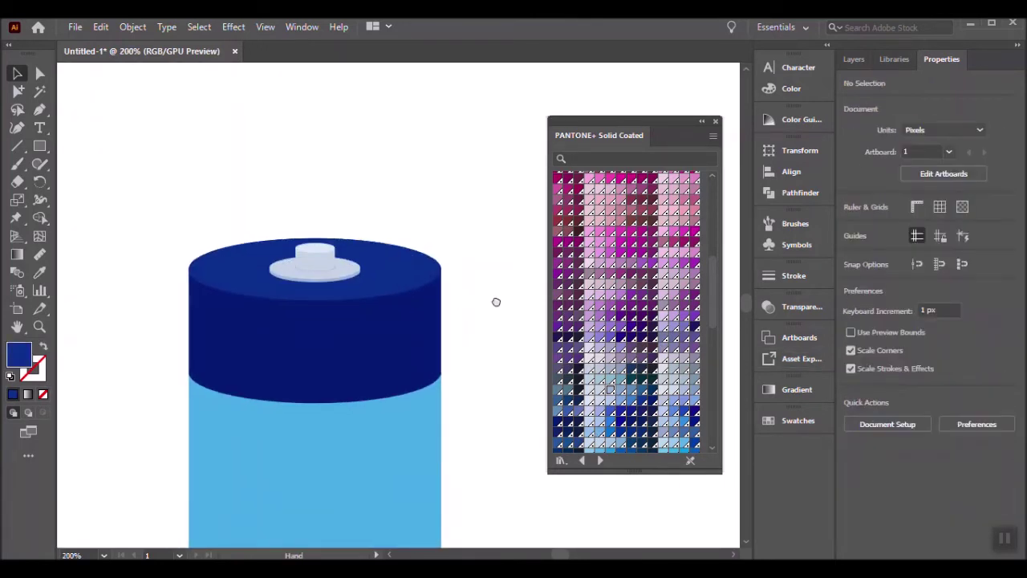
left_click(289, 156)
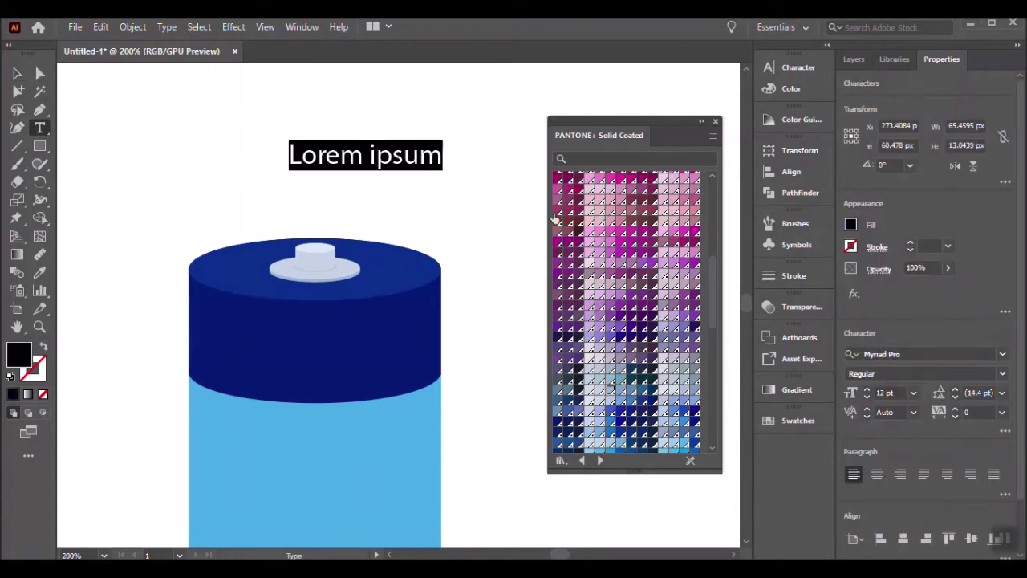
Step: Place a '+' in HelveticaCondensedBlack 30 pt on the battery's dark top
key("BackSpace")
key("Escape")
left_click(1003, 354)
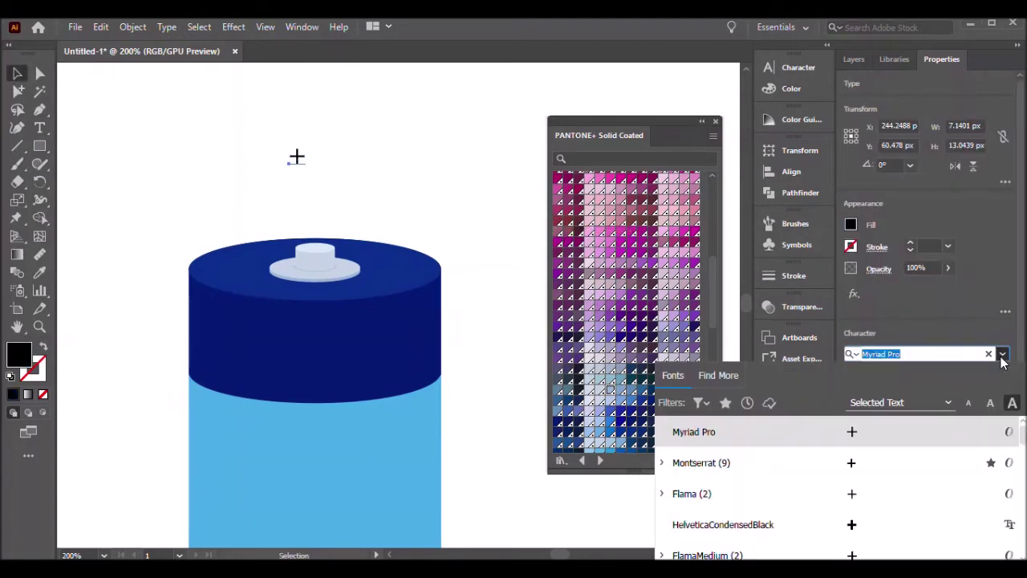
left_click(851, 523)
left_click(867, 390)
mouse_move(306, 147)
left_mouse_down()
mouse_move(306, 351)
mouse_move(151, 308)
left_mouse_up()
Step: Give the plus sign a white fill
double_click(19, 353)
left_click_drag(228, 260, 210, 202)
left_click(567, 215)
left_click(442, 101)
left_click(315, 343)
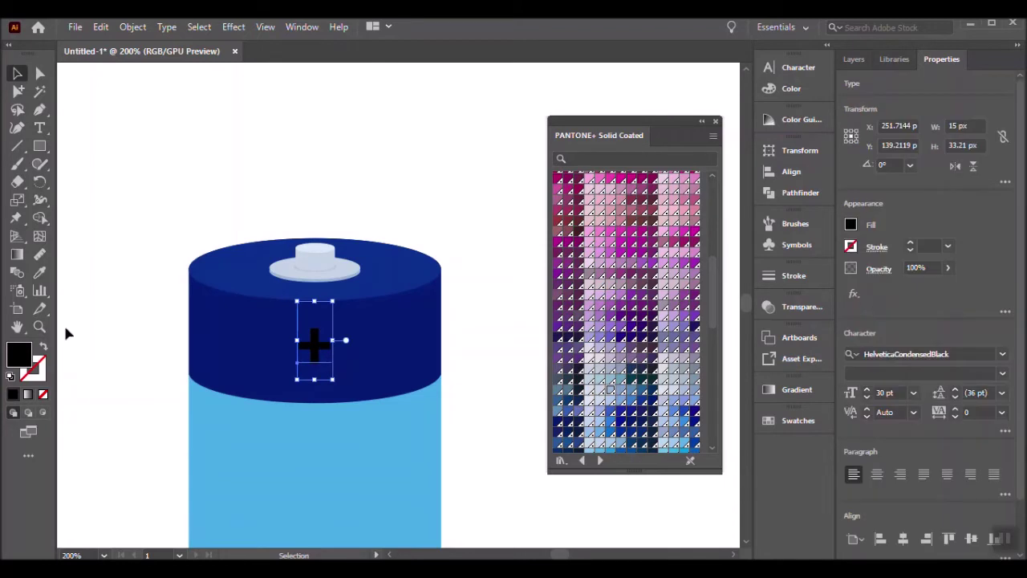
double_click(20, 353)
left_click(210, 207)
left_click(566, 214)
left_click(246, 108)
left_click(153, 329)
Step: Copy the plus sign down near the battery's base and change it to '-'
left_click_drag(471, 288, 493, 166)
scroll(220, 250, "down", 1)
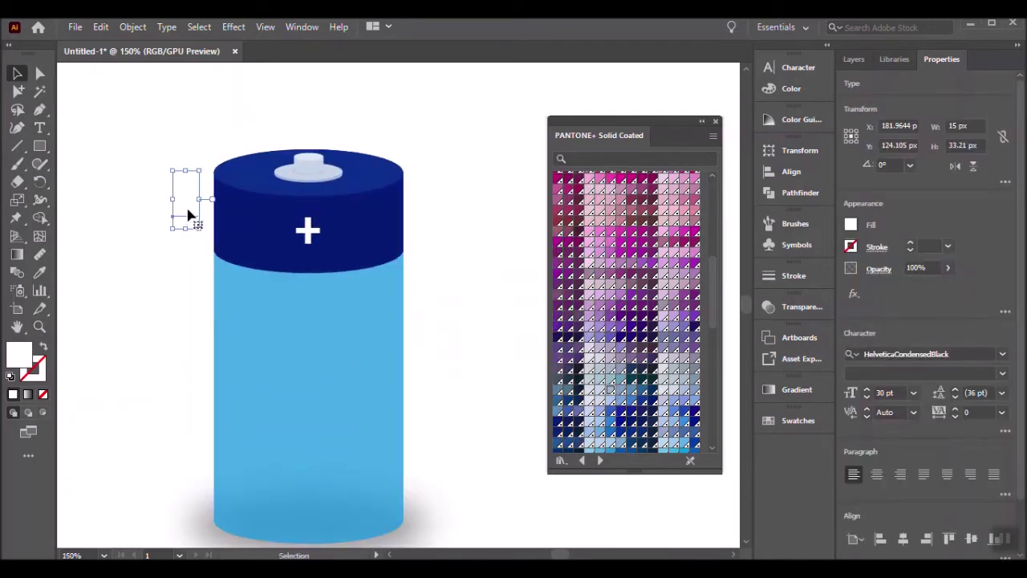
left_click_drag(305, 526, 305, 524)
double_click(302, 514)
type("-")
left_click(19, 77)
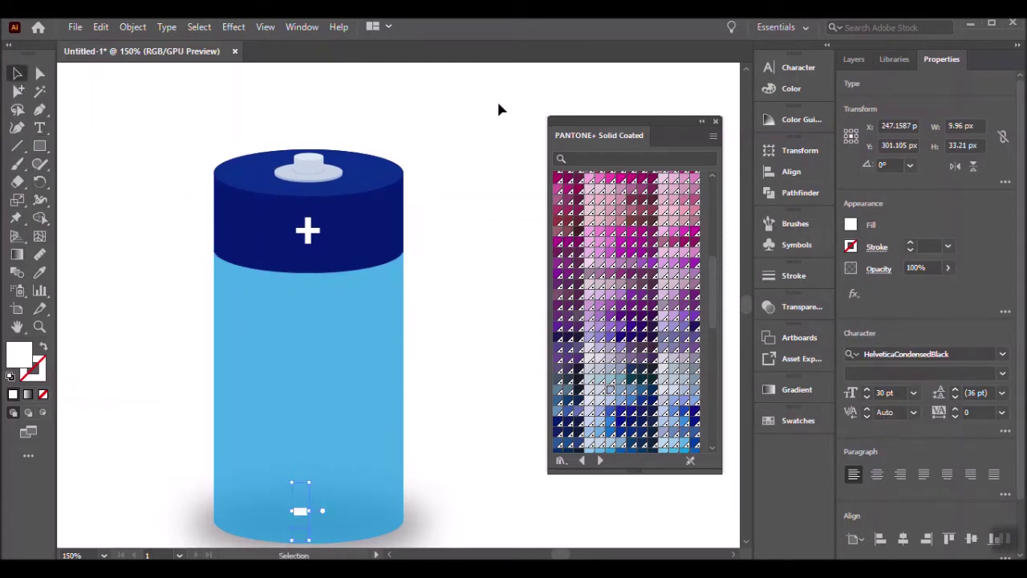
left_click(514, 185)
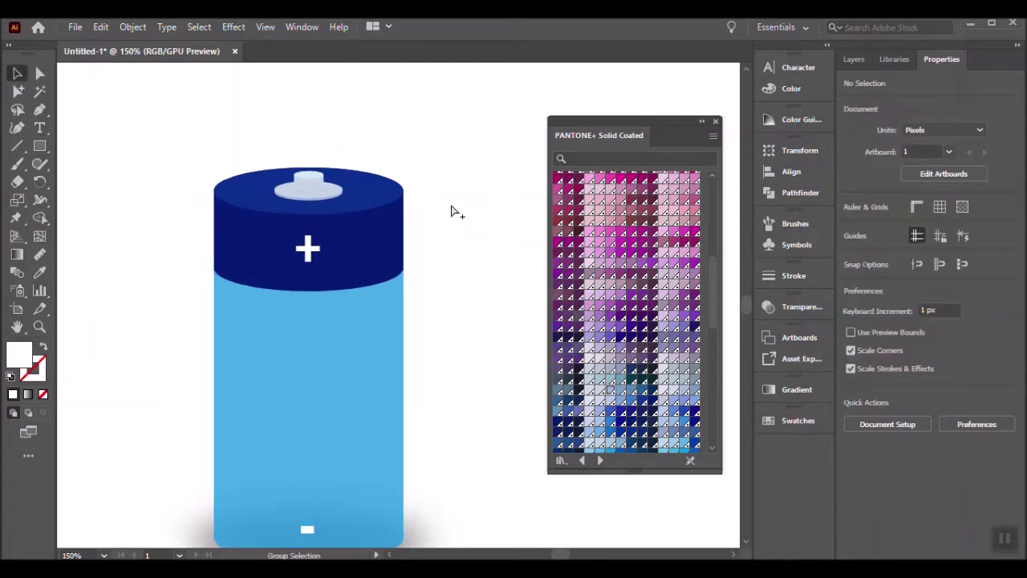
scroll(434, 221, "down", 3)
left_click(318, 270)
scroll(319, 270, "down", 1)
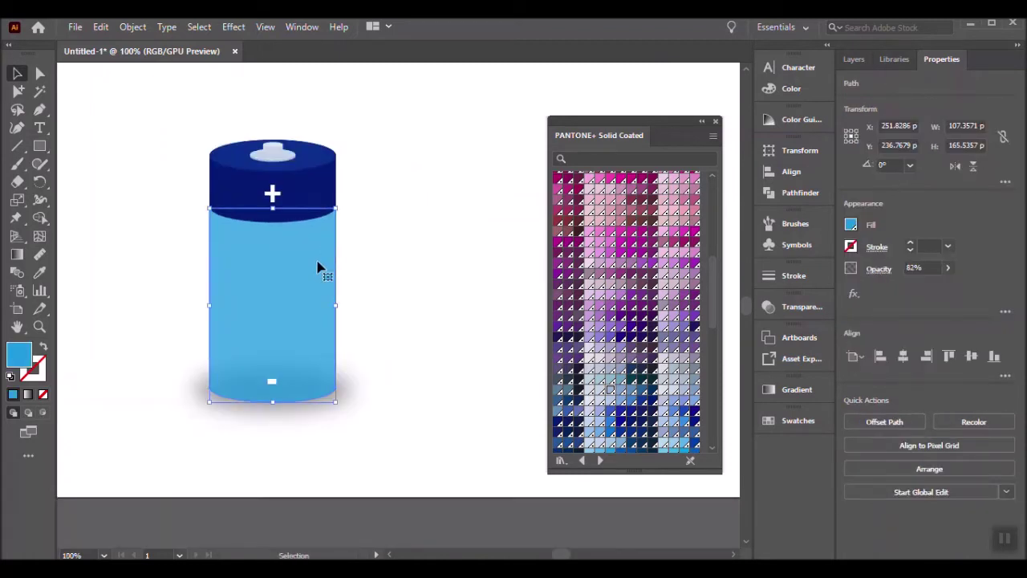
Step: Draw a thin tall rectangle filled dark grey #353535
left_click(40, 146)
left_click_drag(401, 165, 424, 384)
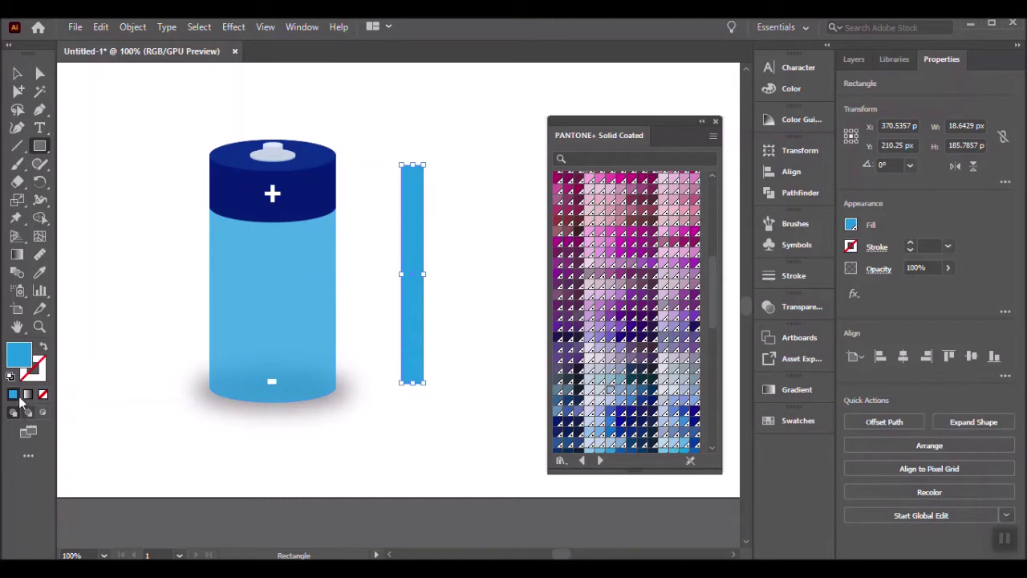
double_click(19, 354)
type("353535")
left_click(566, 213)
Step: Fit the strip along the battery's right side and lower its opacity to 11%
left_click(18, 74)
left_click_drag(415, 217, 321, 227)
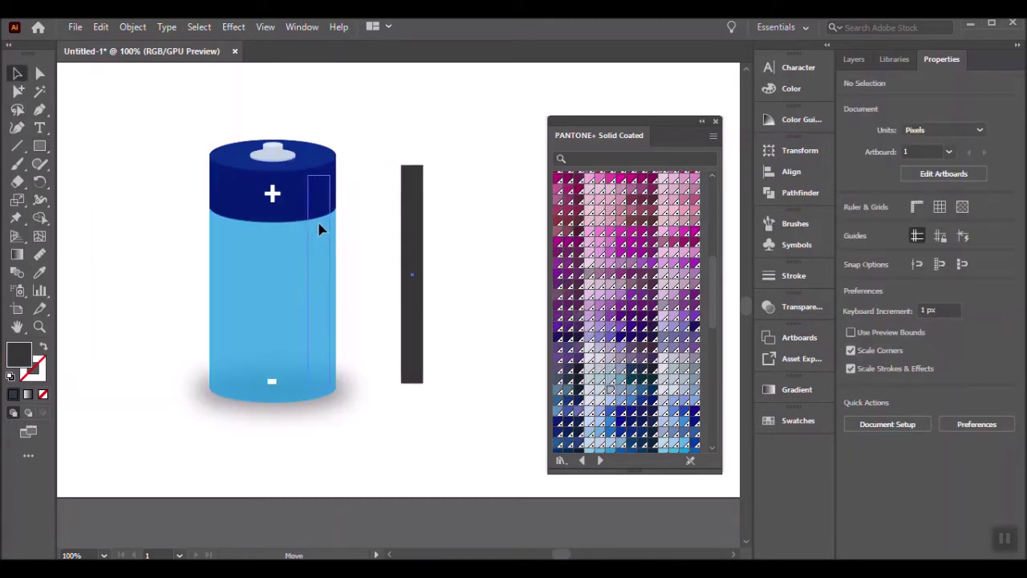
left_click_drag(315, 385, 319, 373)
key("ctrl+plus")
left_click_drag(286, 250, 308, 248)
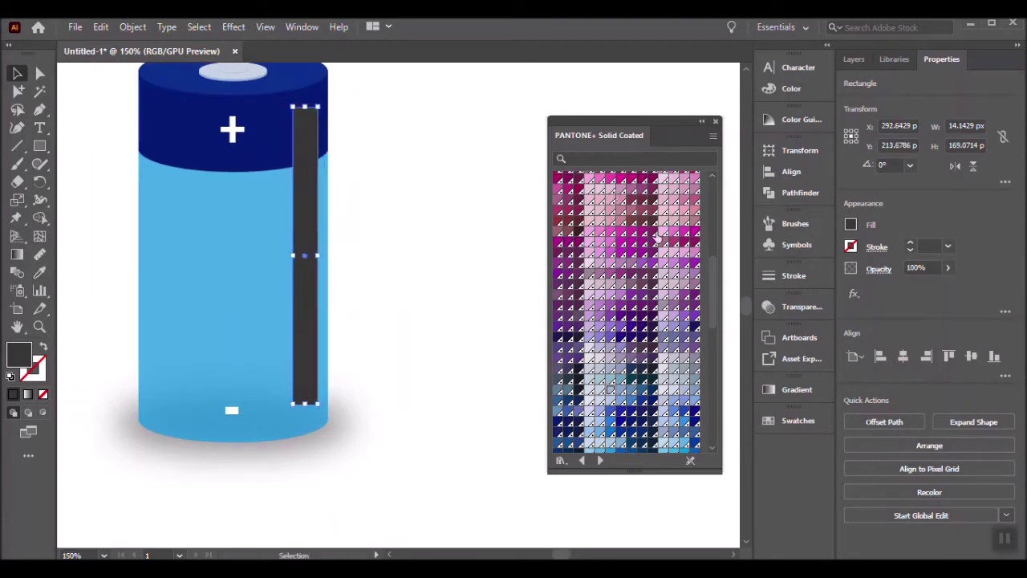
left_click_drag(946, 285, 893, 286)
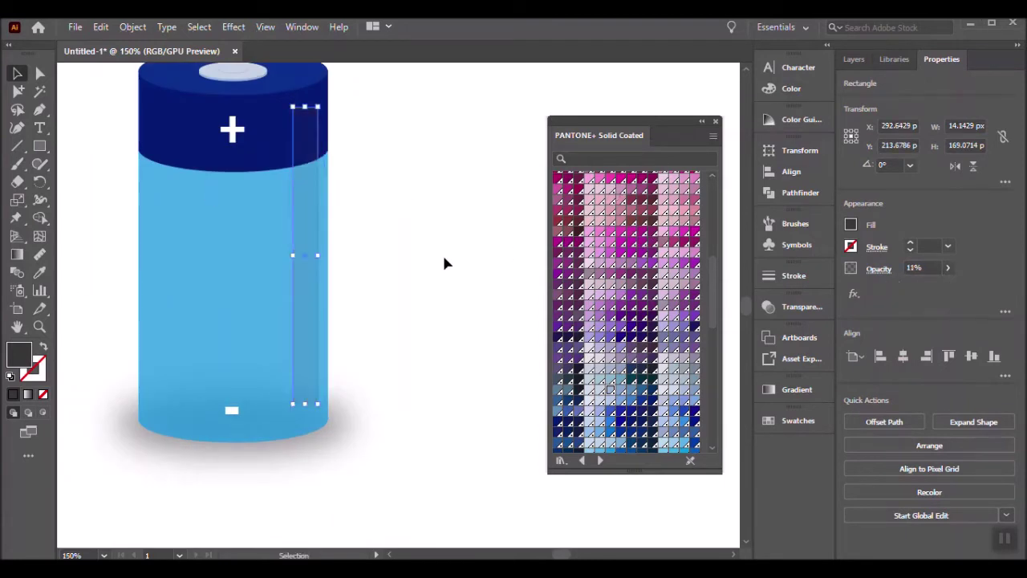
left_click(444, 263)
key("ctrl+minus")
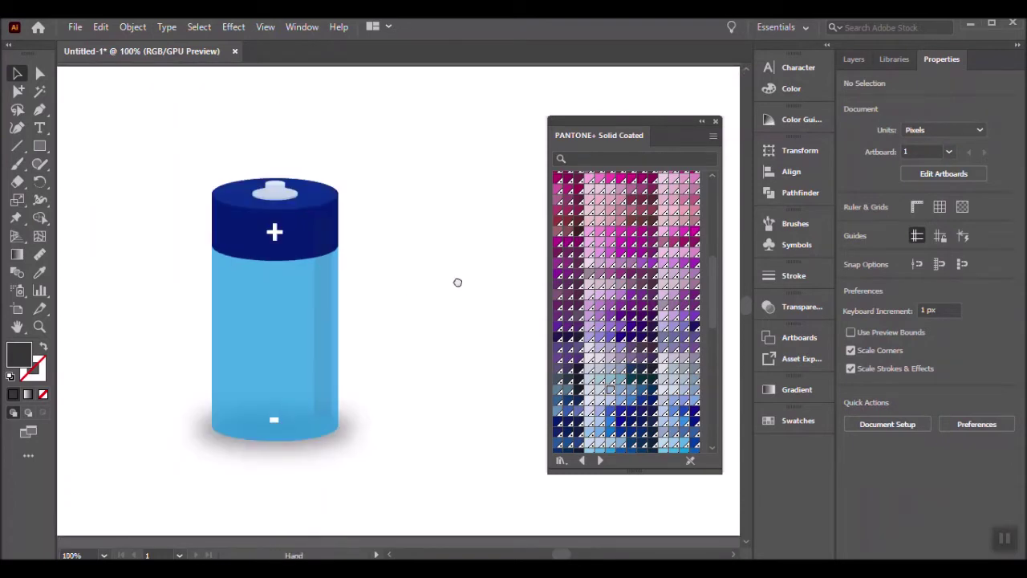
left_click_drag(474, 278, 365, 286)
key("ctrl+minus")
Step: Recolour the battery body to a brighter cyan in the Color Picker
key("a")
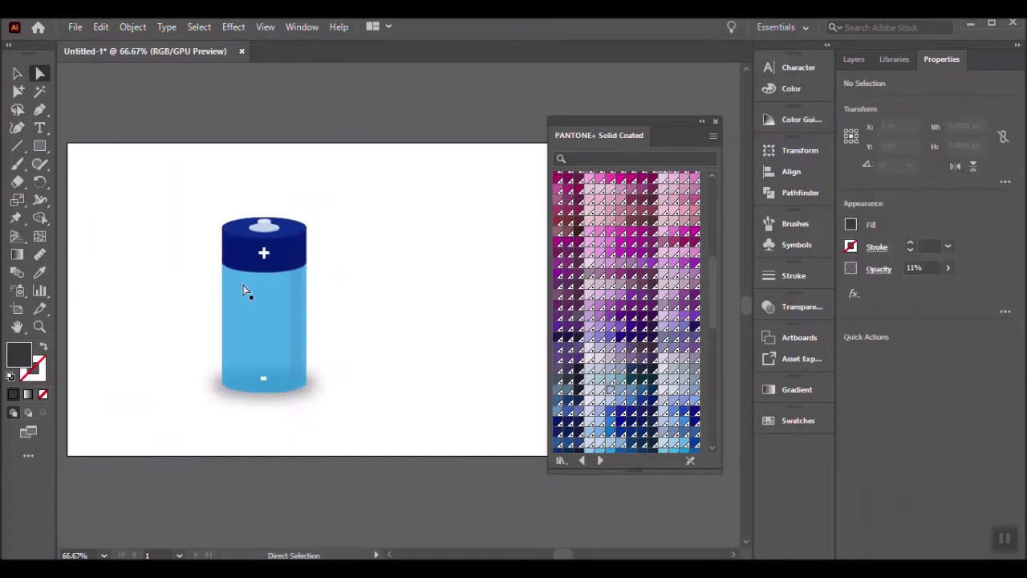
left_click(245, 290)
double_click(20, 353)
left_click_drag(433, 300, 434, 299)
left_click(385, 217)
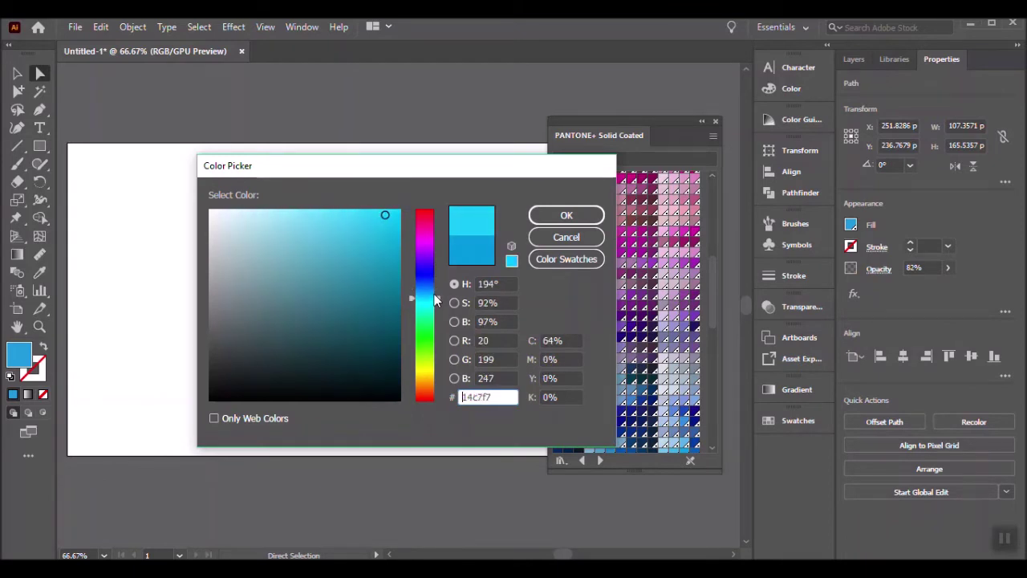
left_click(399, 232)
key("Return")
left_click(401, 156)
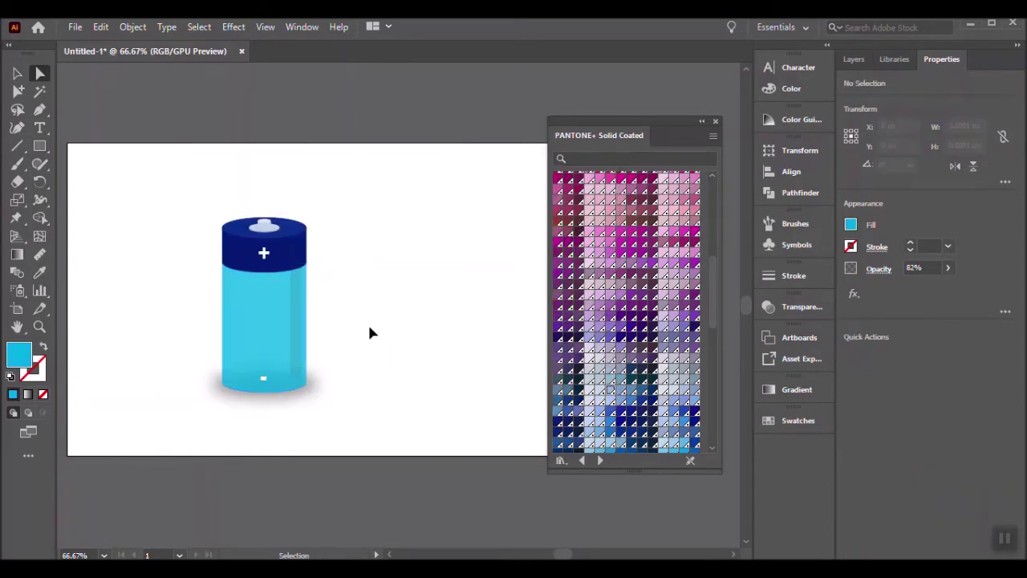
Step: Select all parts of the battery with the Selection tool
key("v")
key("ctrl+a")
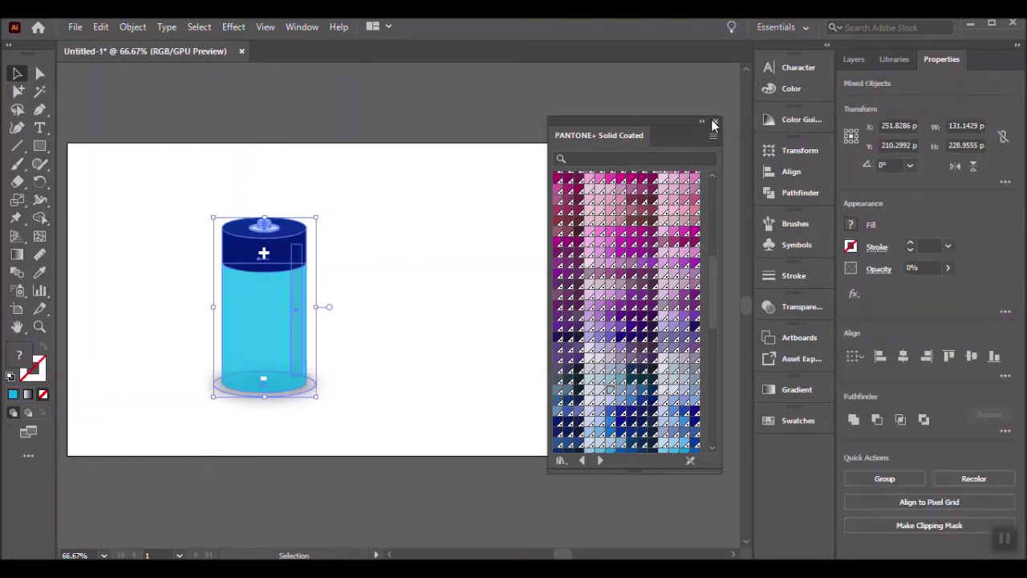
left_click(343, 360)
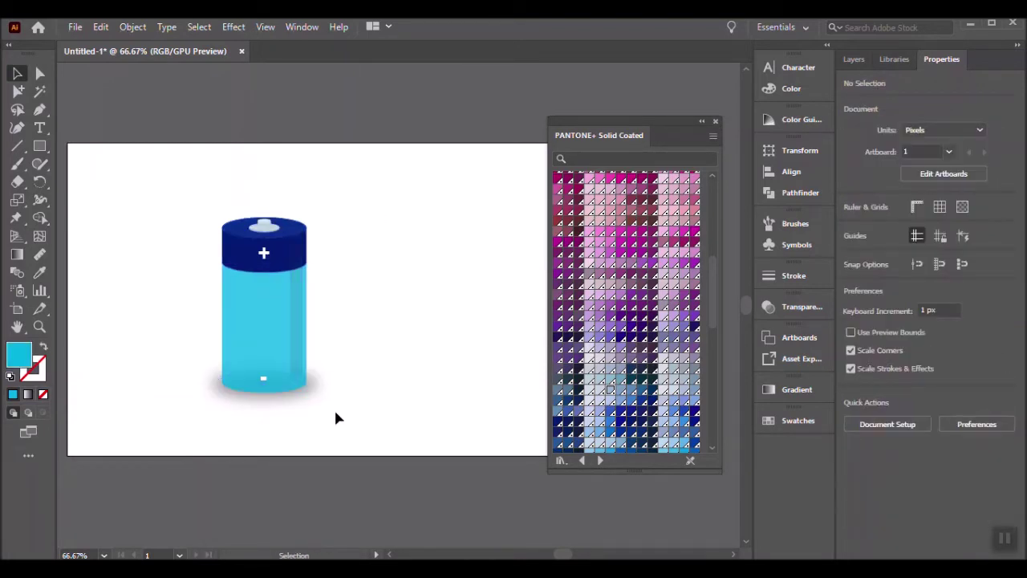
key("ctrl+a")
Step: Copy the battery to the right, scale it down proportionally, and raise its shadow ellipse
left_click_drag(256, 343, 425, 349)
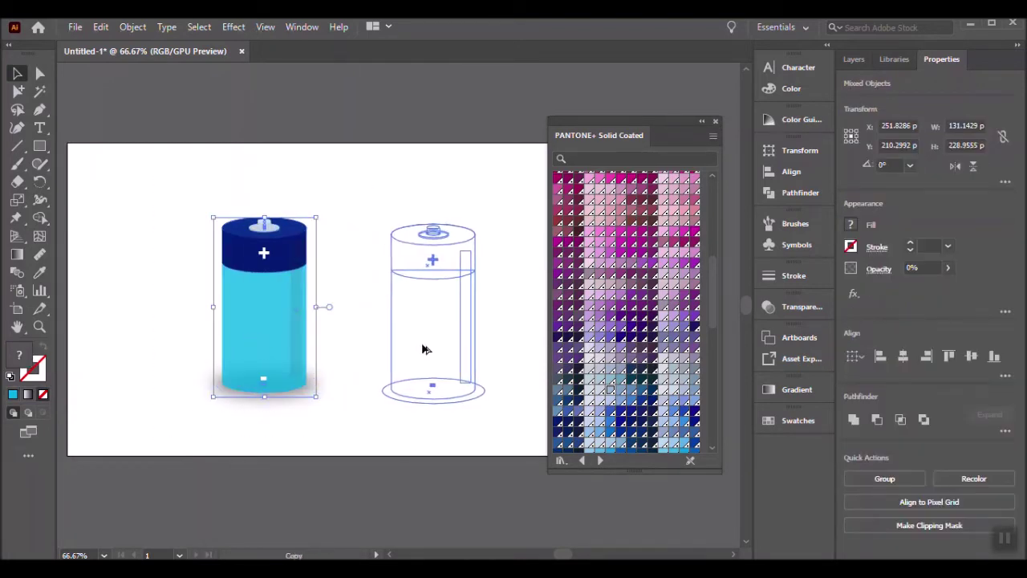
left_click(481, 281)
key("ctrl+plus")
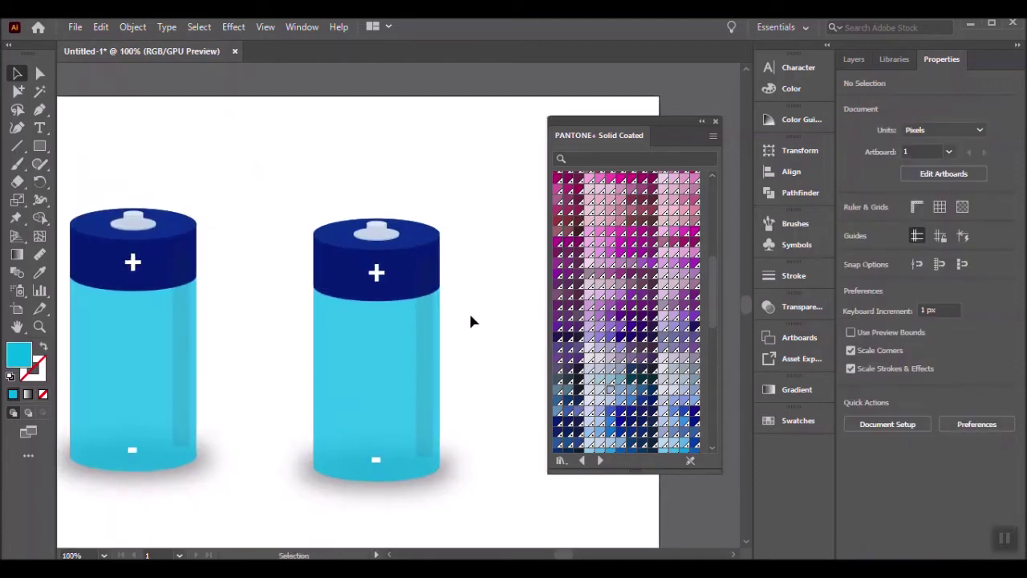
left_click_drag(312, 198, 457, 425)
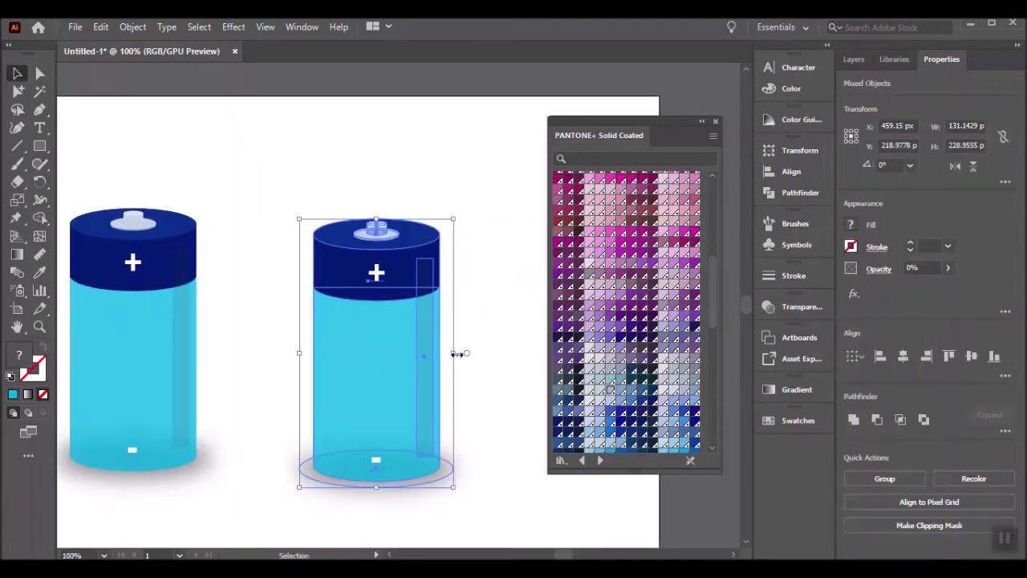
left_click_drag(456, 353, 415, 353)
key("ctrl+z")
left_click_drag(451, 485, 366, 397)
left_click(468, 321)
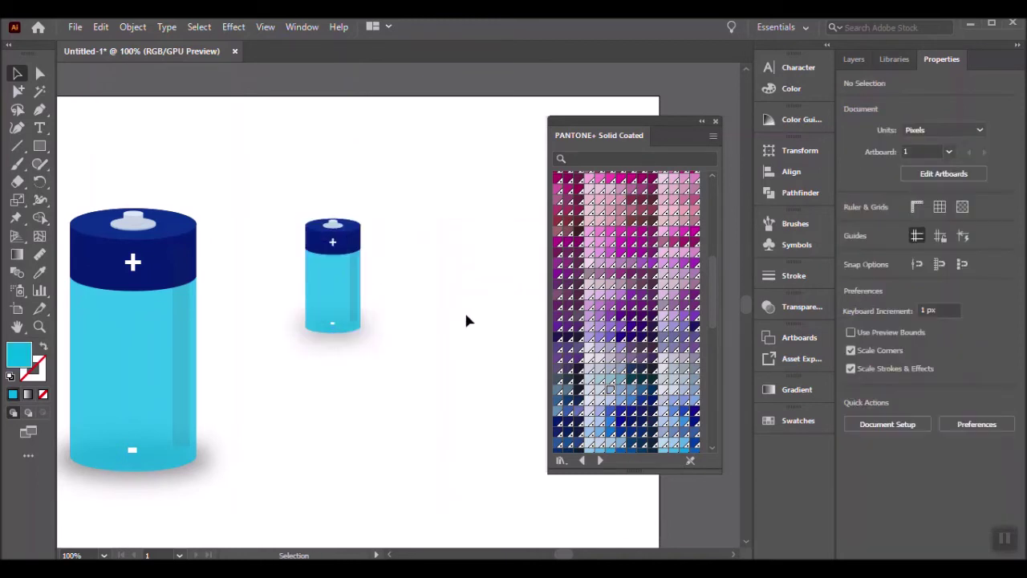
left_click_drag(323, 478, 323, 458)
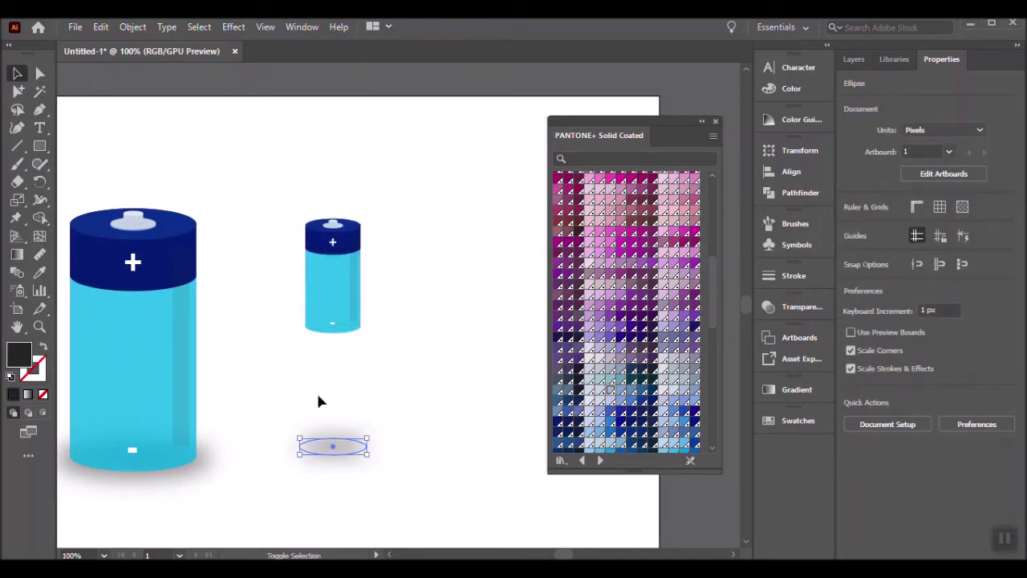
Step: Stretch the small battery body downward by nudging its bottom anchor points
key("a")
left_click(322, 346)
left_click(396, 363)
key("v")
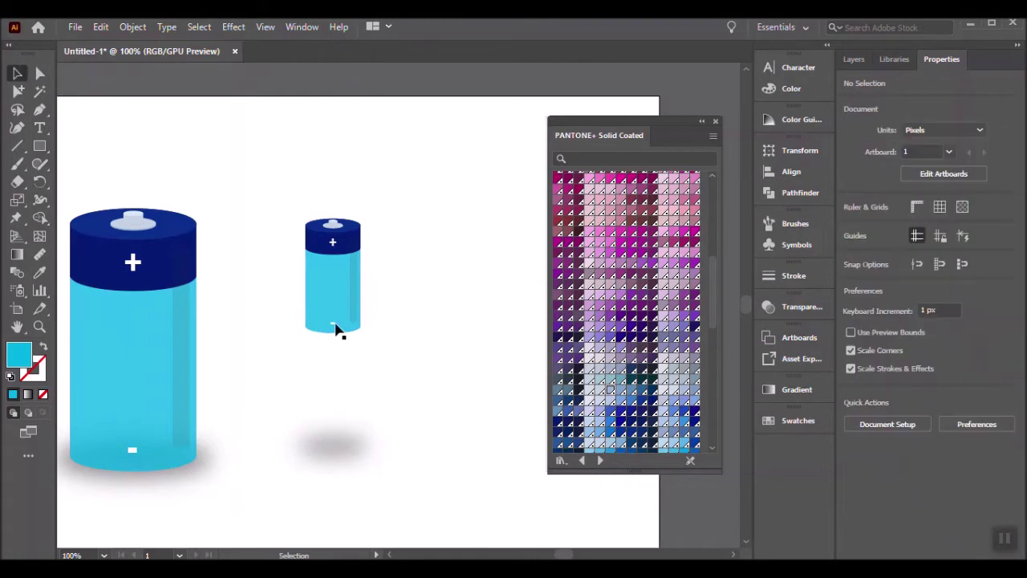
left_click(477, 361)
left_click(439, 359)
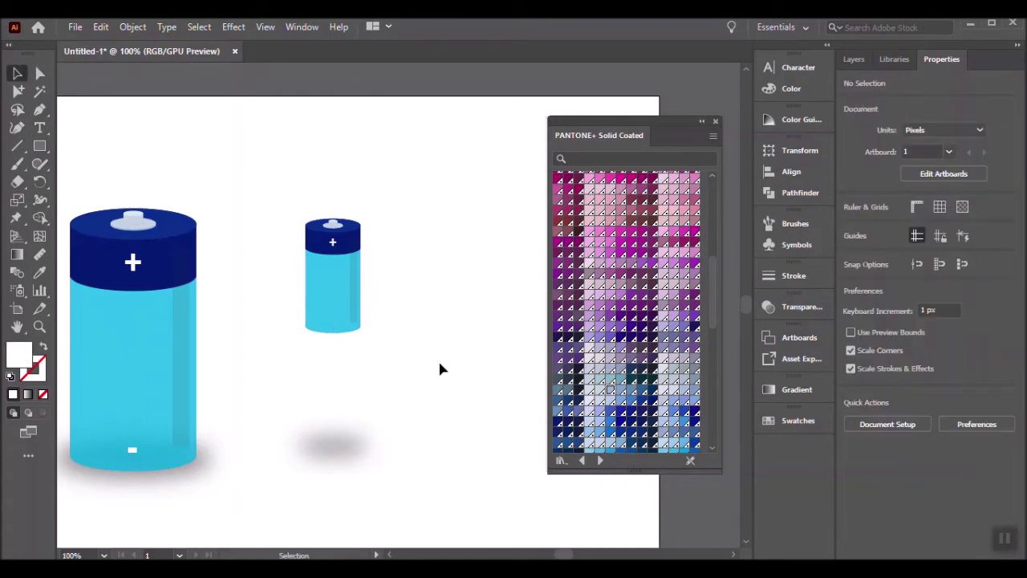
key("a")
left_click_drag(282, 326, 283, 327)
key("shift+Down")
key("shift+Down")
key("shift+Down")
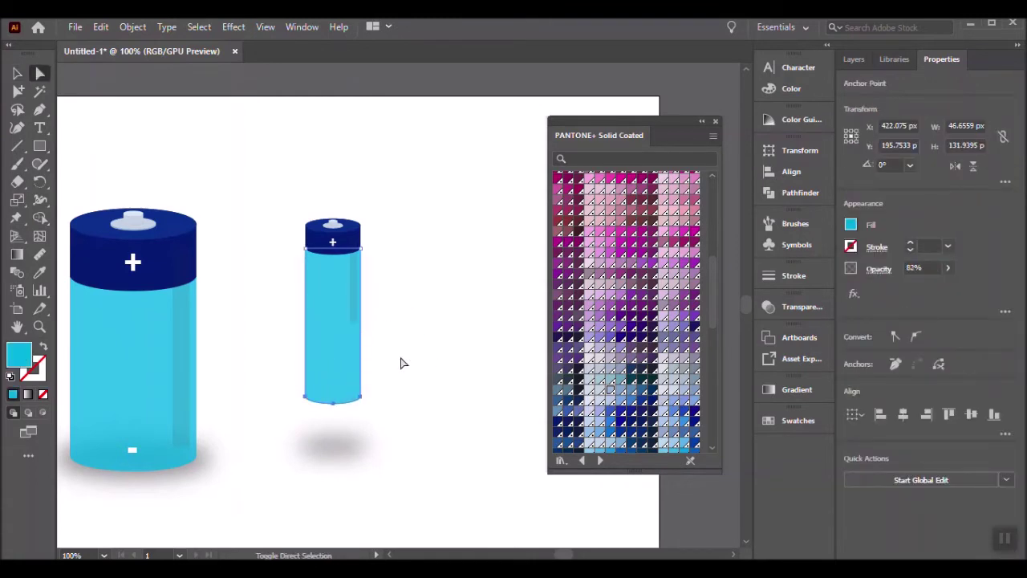
key("shift+Down")
key("shift+Down")
key("shift+Down")
key("shift+Down")
key("shift+Down")
key("shift+Down")
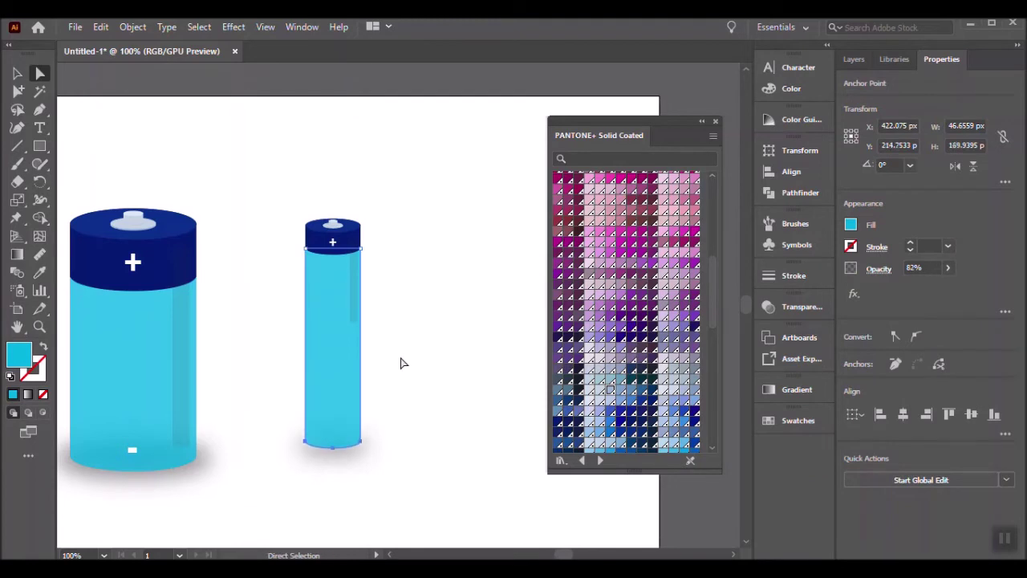
left_click(403, 363)
Step: Lengthen the highlight strip to match the battery's new height
key("v")
left_click(353, 323)
key("ctrl+plus")
left_click(377, 360)
left_click(354, 317)
left_click_drag(354, 337, 358, 506)
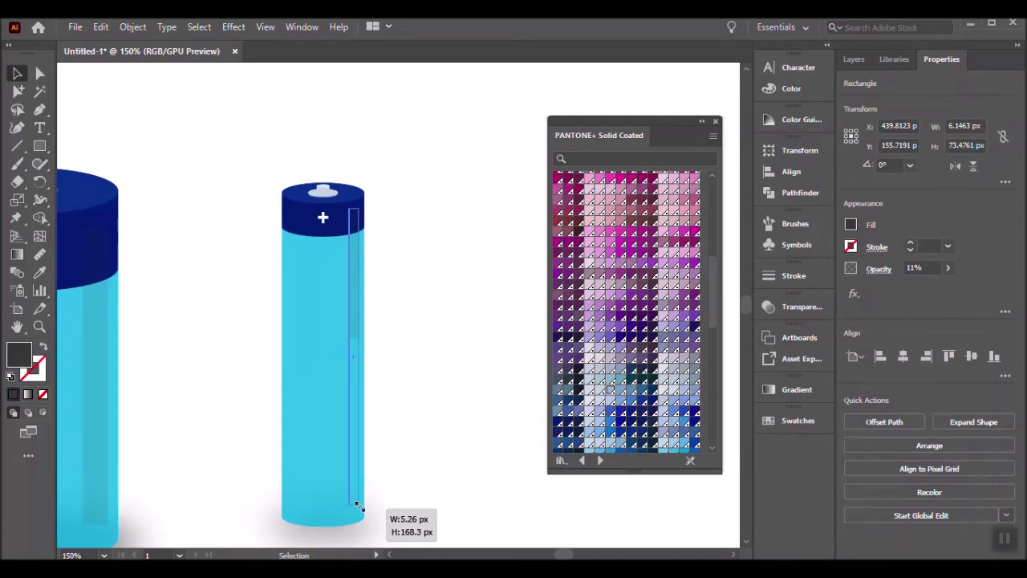
left_click(442, 442)
Step: Copy the plus sign down to the battery's base and retype it as '-'
left_click(324, 218)
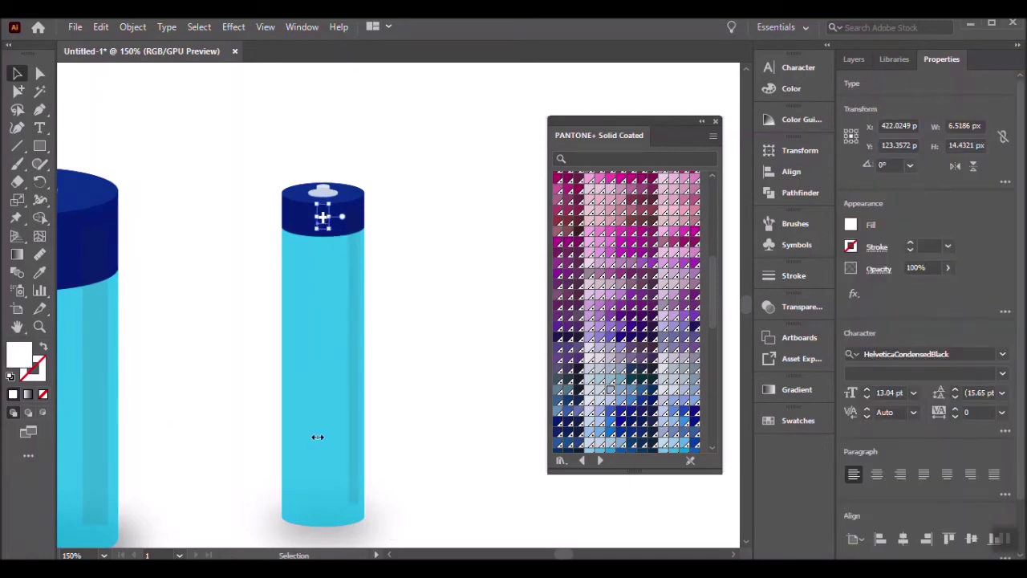
left_click(463, 286)
mouse_move(328, 221)
left_mouse_down()
mouse_move(319, 513)
mouse_move(321, 501)
left_mouse_up()
key("t")
double_click(321, 502)
type("-")
left_click(17, 74)
left_click(415, 287)
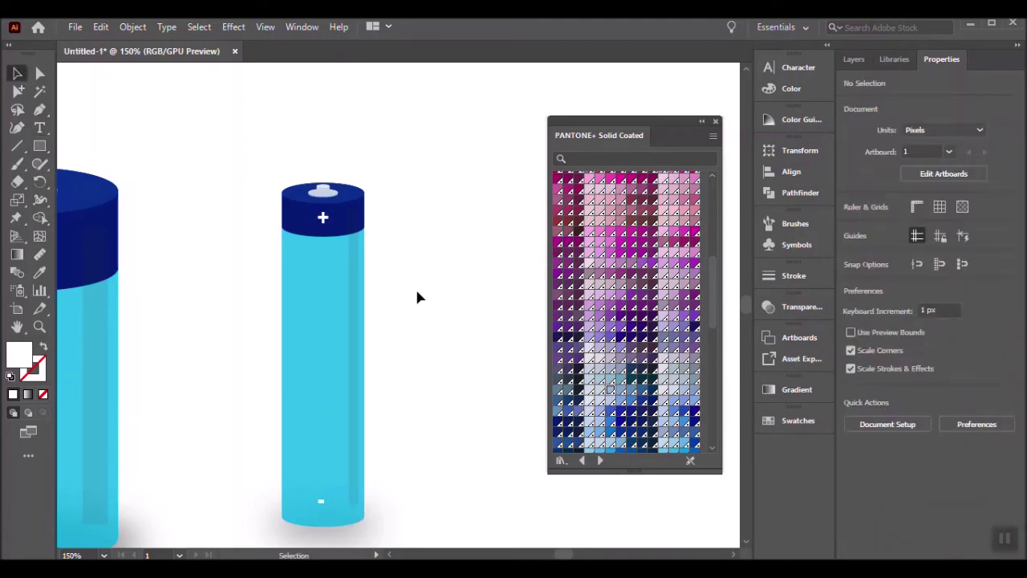
Step: Fill the slim battery body light green and set it and the large cyan body to 100% opacity
key("a")
left_click(310, 328)
scroll(676, 355, "down", 3)
scroll(676, 355, "down", 5)
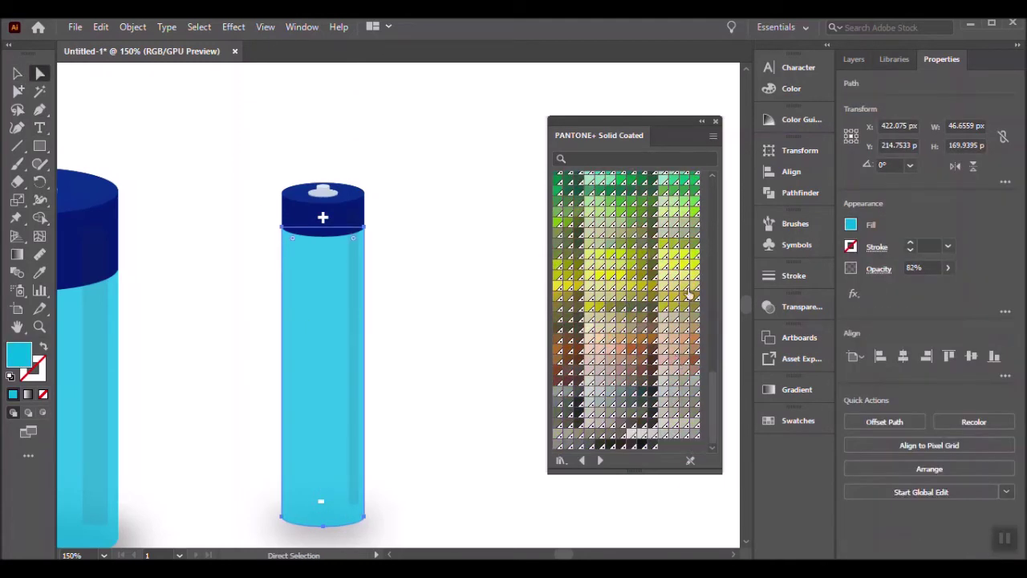
left_click(612, 205)
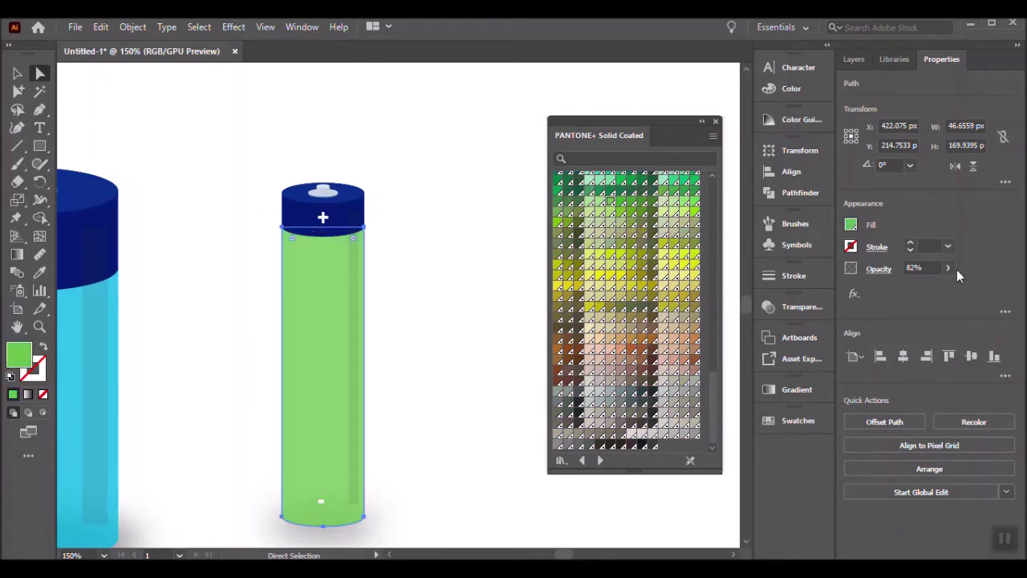
left_click_drag(950, 287, 956, 288)
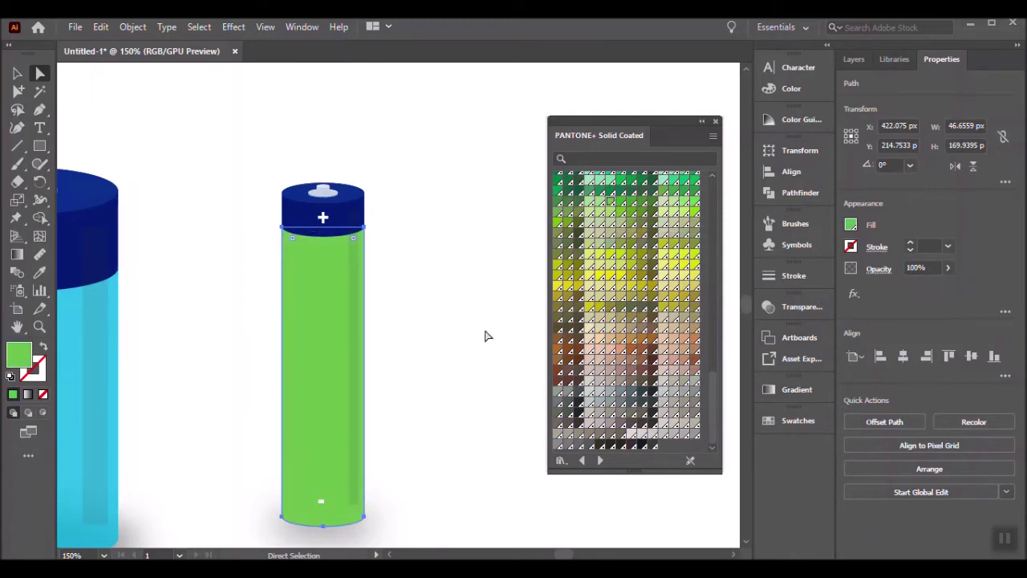
left_click_drag(258, 364, 363, 333)
left_click(160, 339)
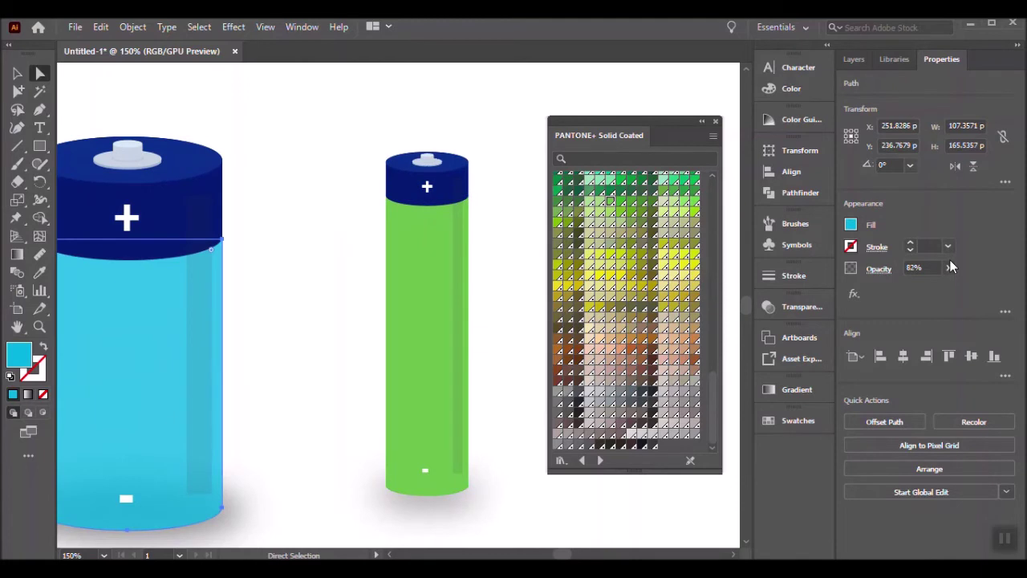
left_click_drag(936, 287, 956, 288)
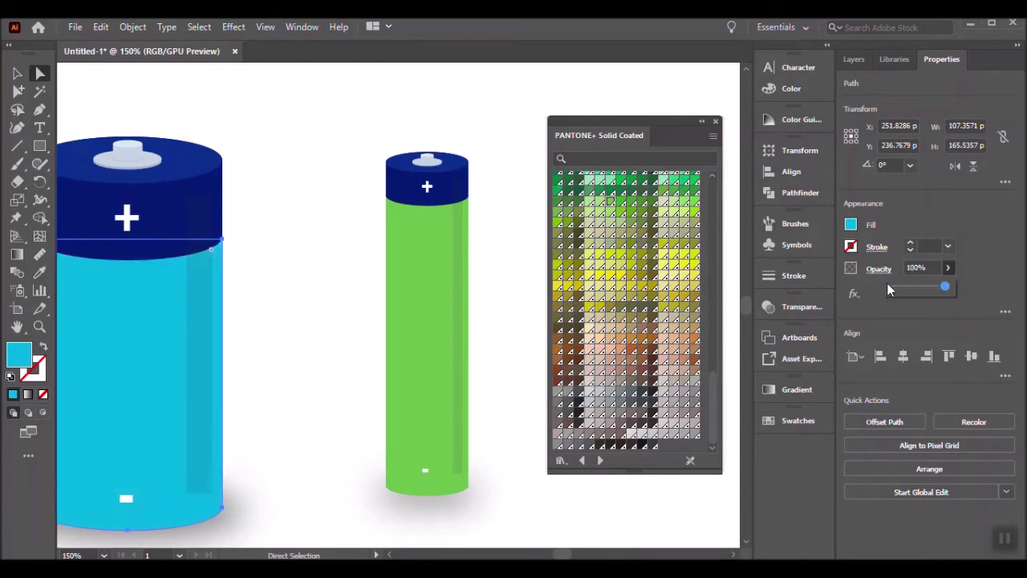
Step: Recolour the slim battery's blue cap band green, then a darker green
left_click(397, 187)
double_click(19, 354)
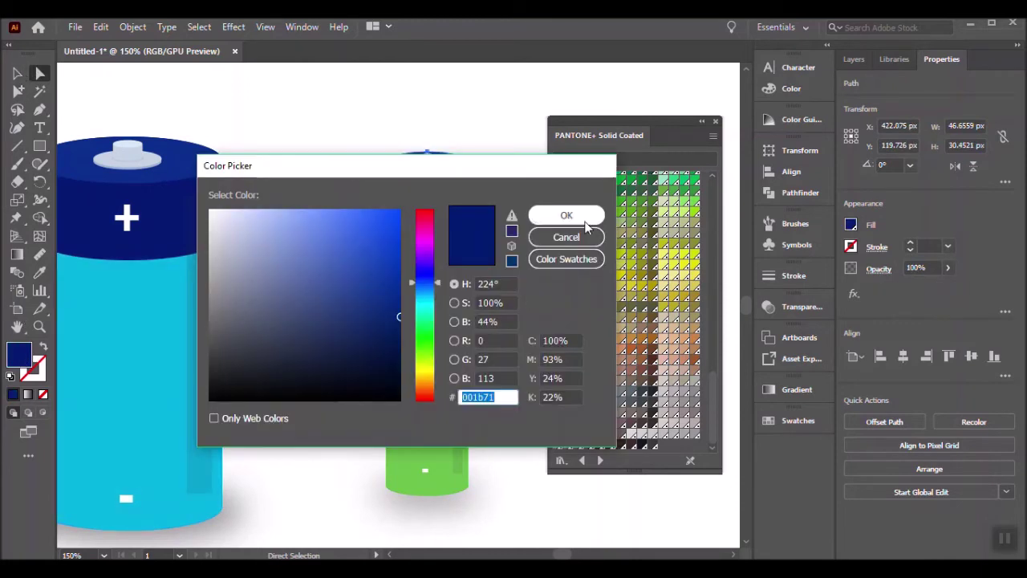
left_click(566, 237)
left_click(629, 204)
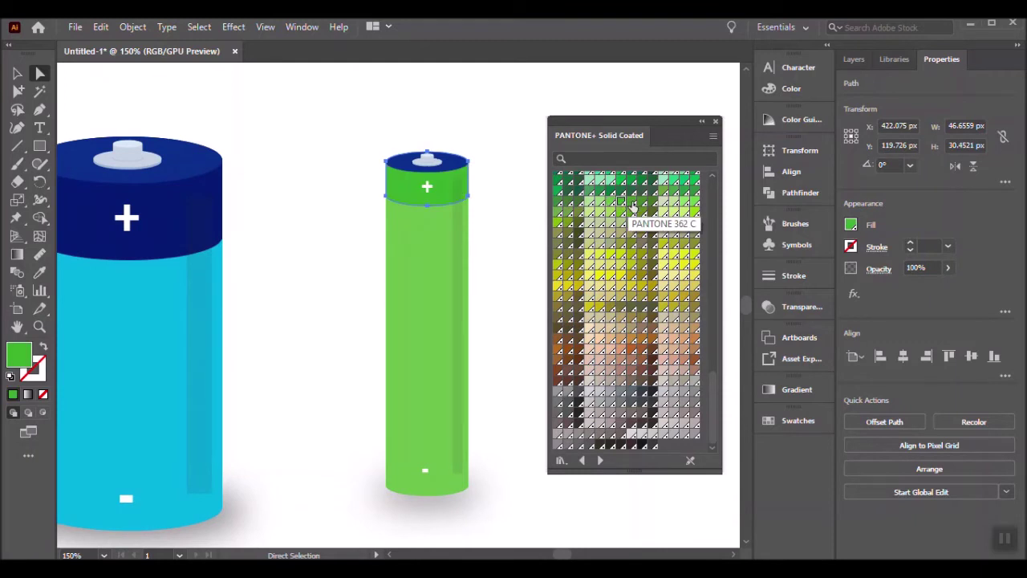
left_click(303, 125)
key("v")
key("ctrl+plus")
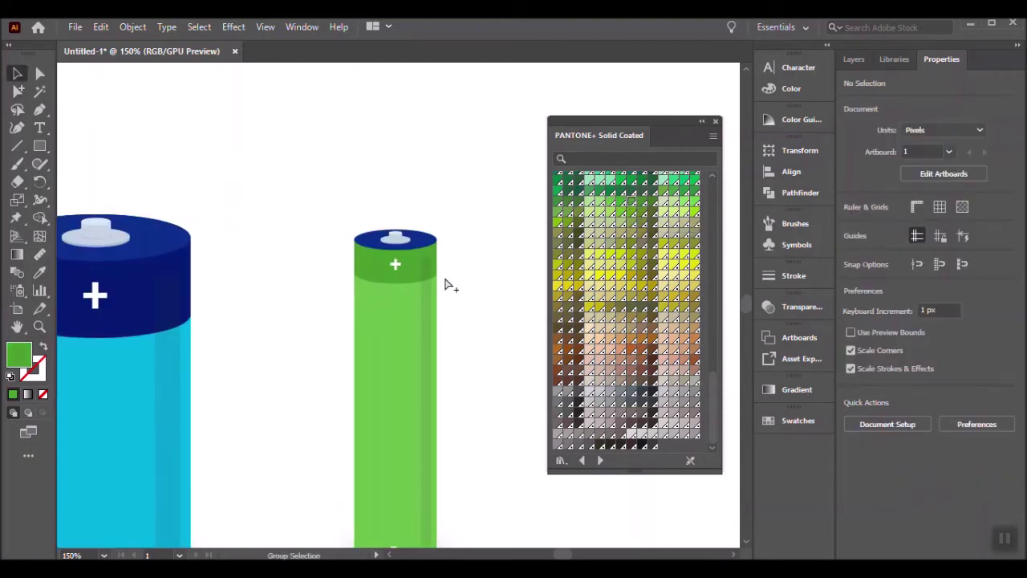
key("a")
left_click(373, 273)
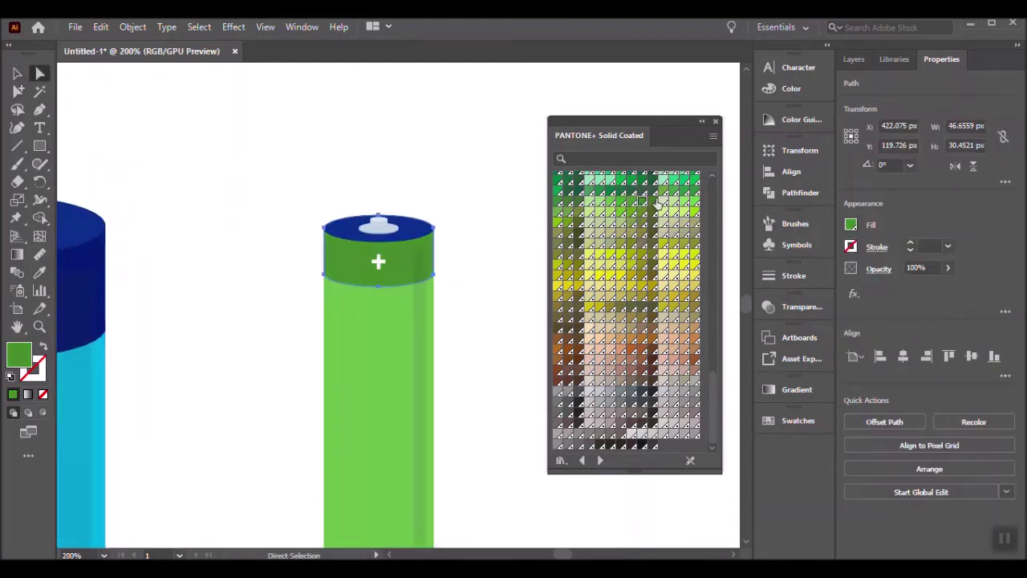
left_click(653, 204)
key("v")
left_click(413, 168)
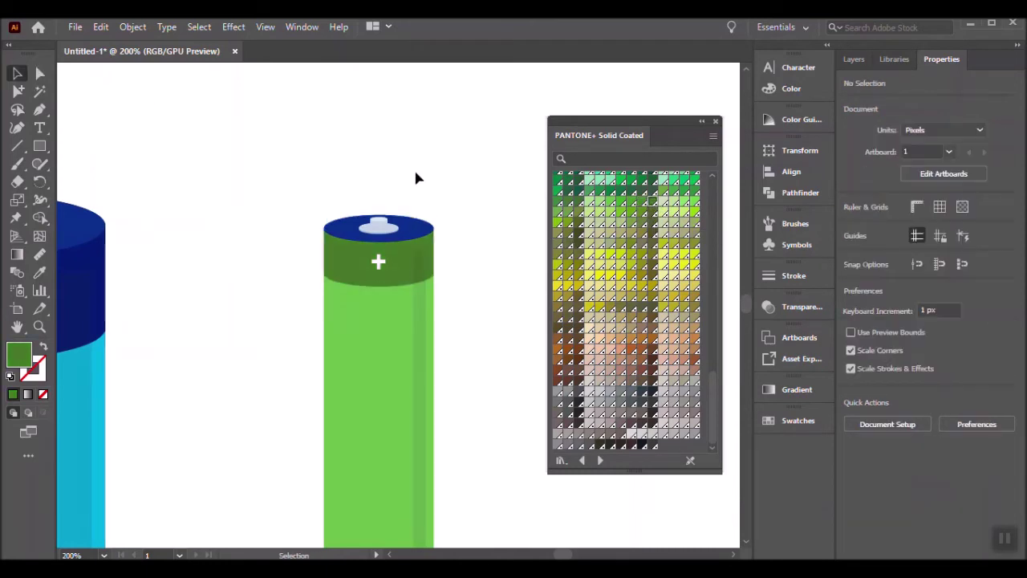
Step: Fill the cap's blue top ellipse with dark green
scroll(401, 268, "up", 1)
scroll(397, 269, "up", 1)
key("a")
left_click(328, 231)
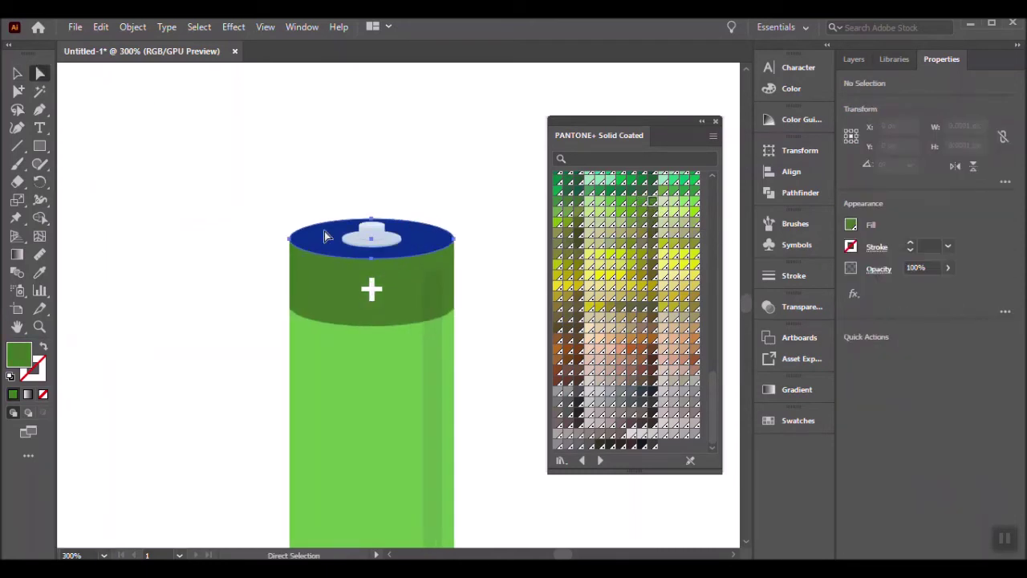
left_click(652, 210)
left_click(495, 267)
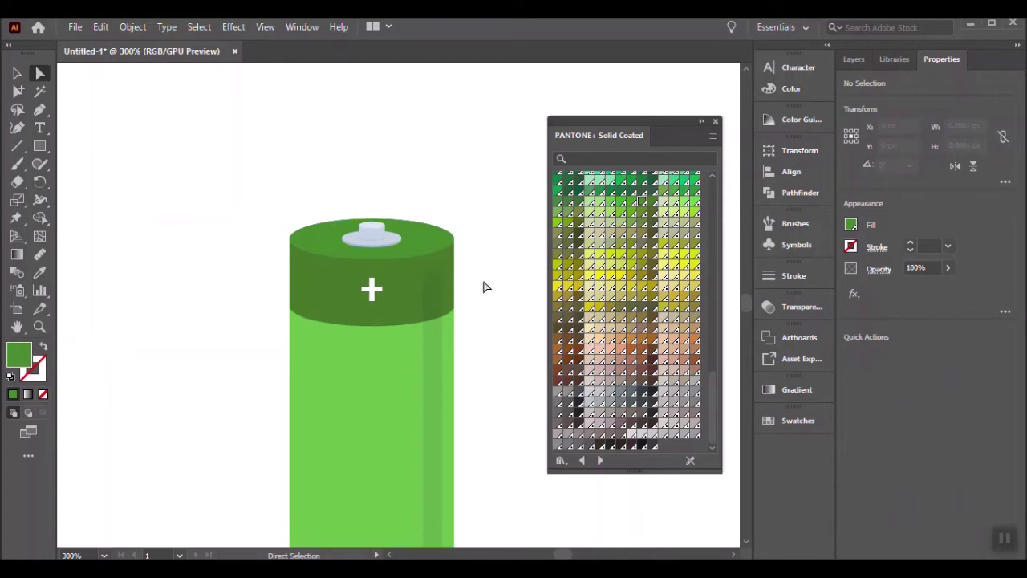
Step: Move the whole green battery beside the large battery and raise it slightly
scroll(473, 305, "down", 1)
scroll(466, 332, "down", 1)
key("v")
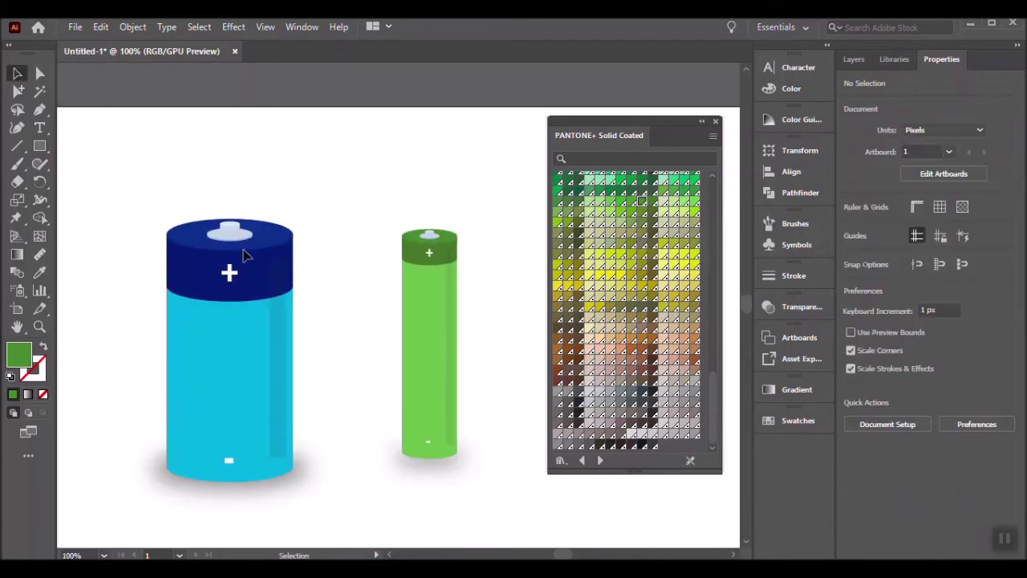
left_click_drag(363, 232, 436, 459)
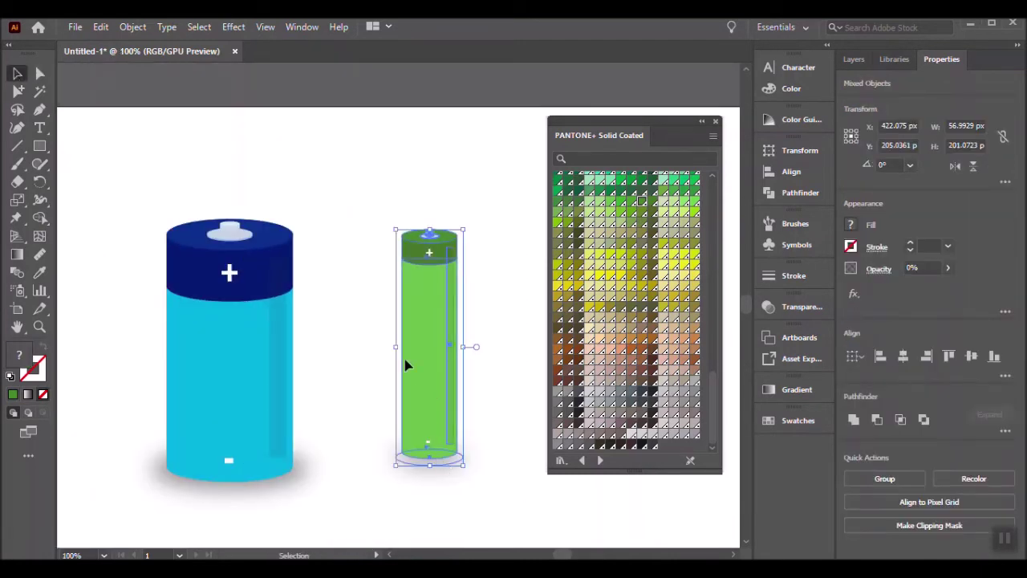
left_click_drag(405, 365, 332, 363)
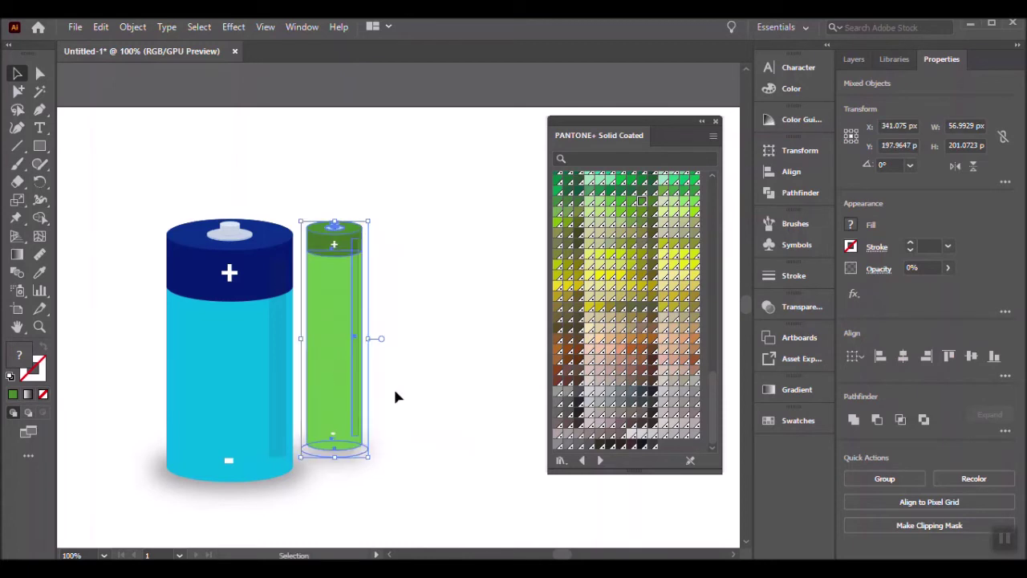
left_click_drag(353, 395, 337, 369)
Step: Place a duplicate of the green battery just to its right
left_click(444, 423)
left_click(337, 259)
left_click(296, 160)
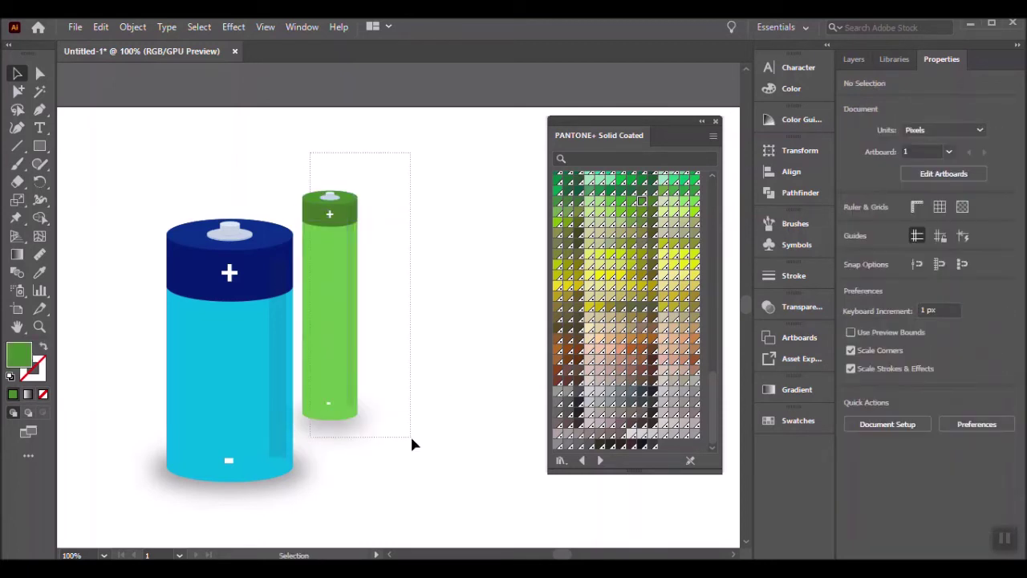
left_click_drag(412, 443, 412, 444)
left_click_drag(337, 397, 399, 410)
left_click(481, 350)
Step: Recolour the copy with an orange body, black cap band and PANTONE 445 C grey top
scroll(419, 351, "up", 1)
key("a")
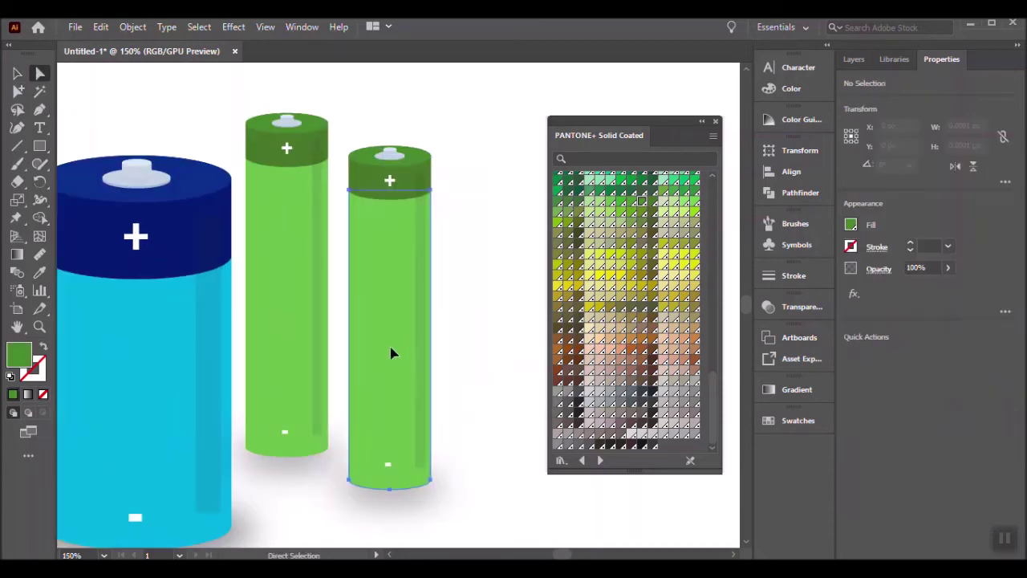
left_click(390, 353)
scroll(631, 329, "up", 5)
scroll(634, 324, "up", 5)
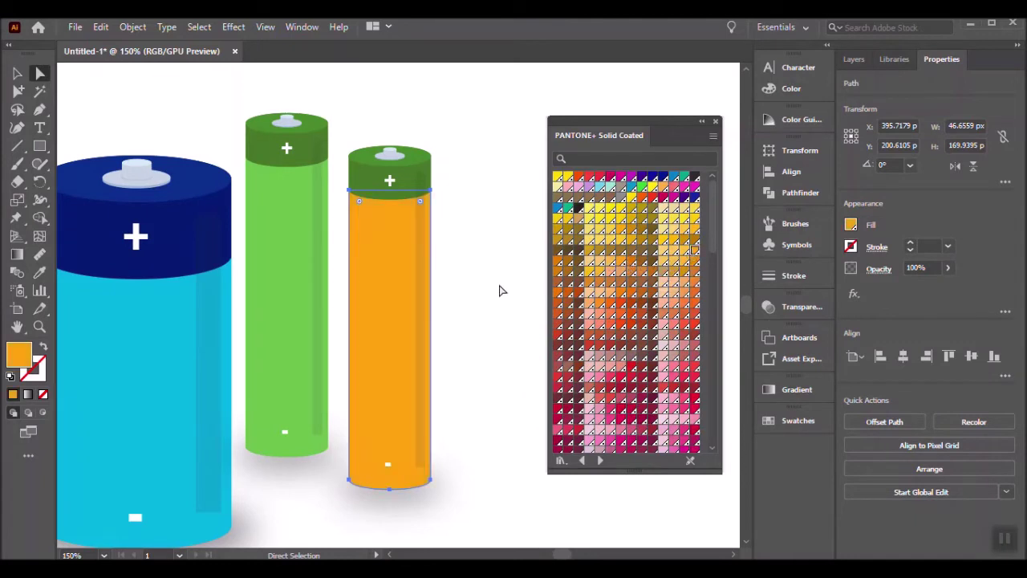
left_click(356, 184)
left_click(575, 208)
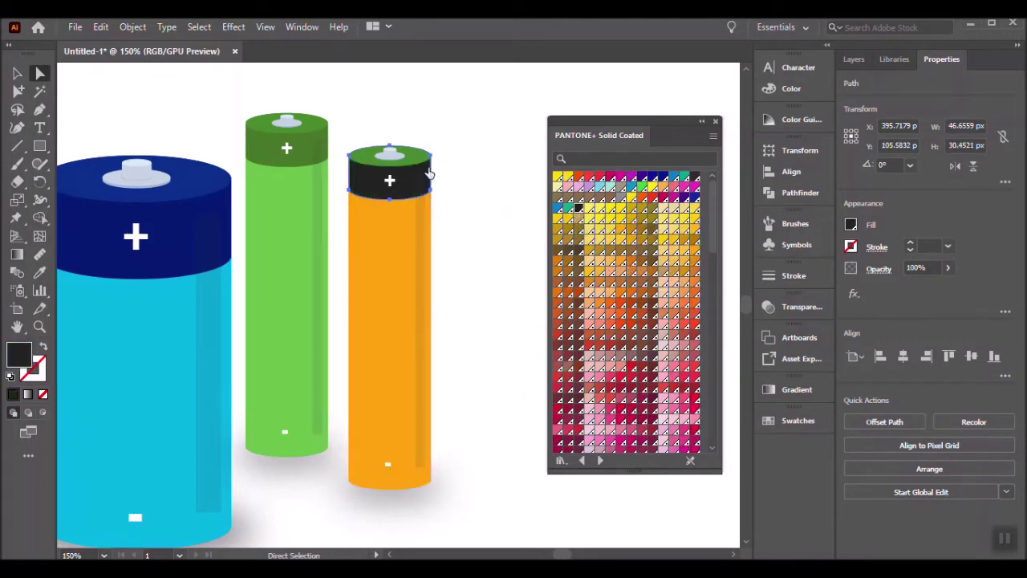
left_click(423, 164)
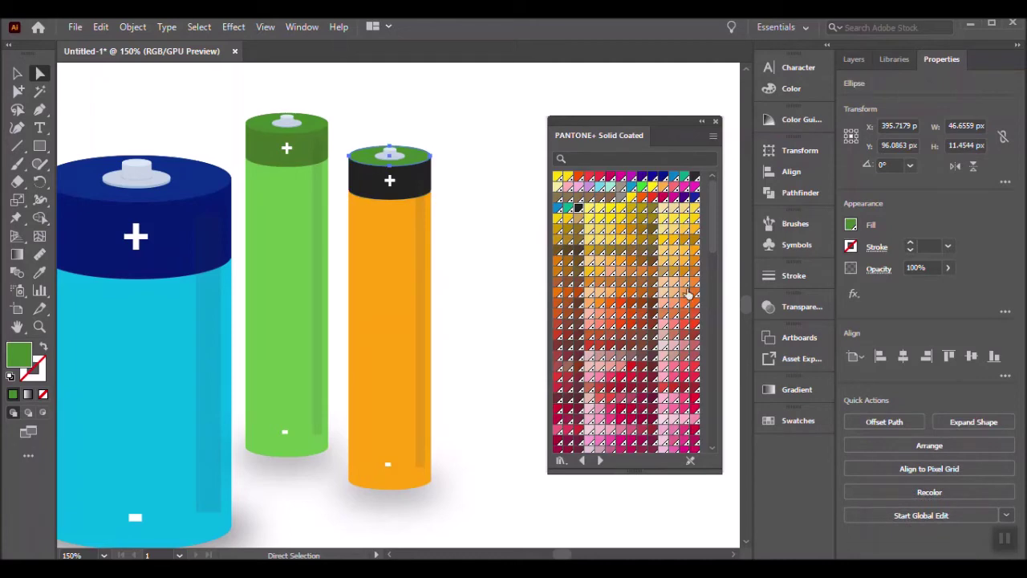
scroll(688, 296, "down", 5)
scroll(662, 424, "down", 5)
left_click(629, 405)
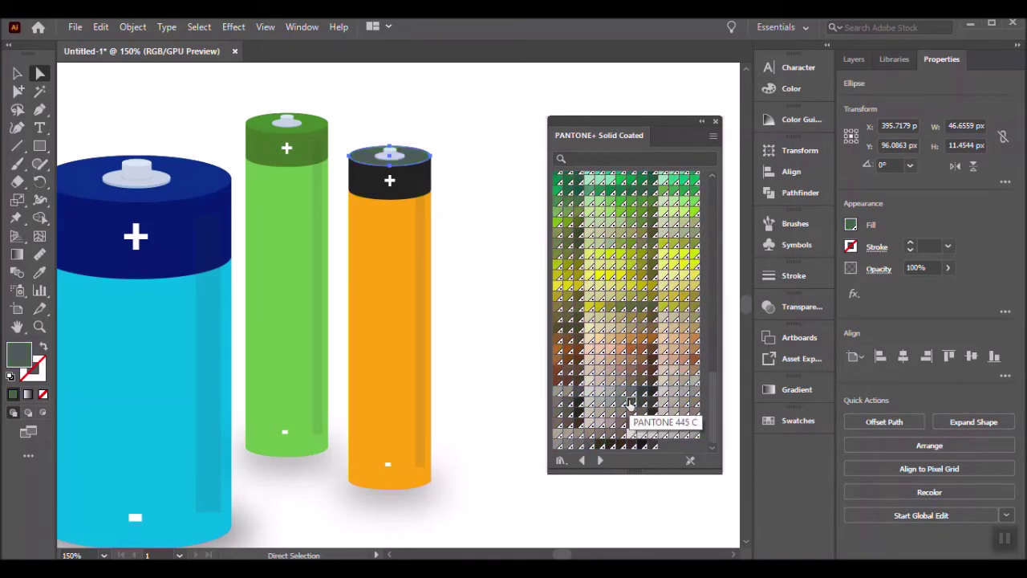
left_click(17, 73)
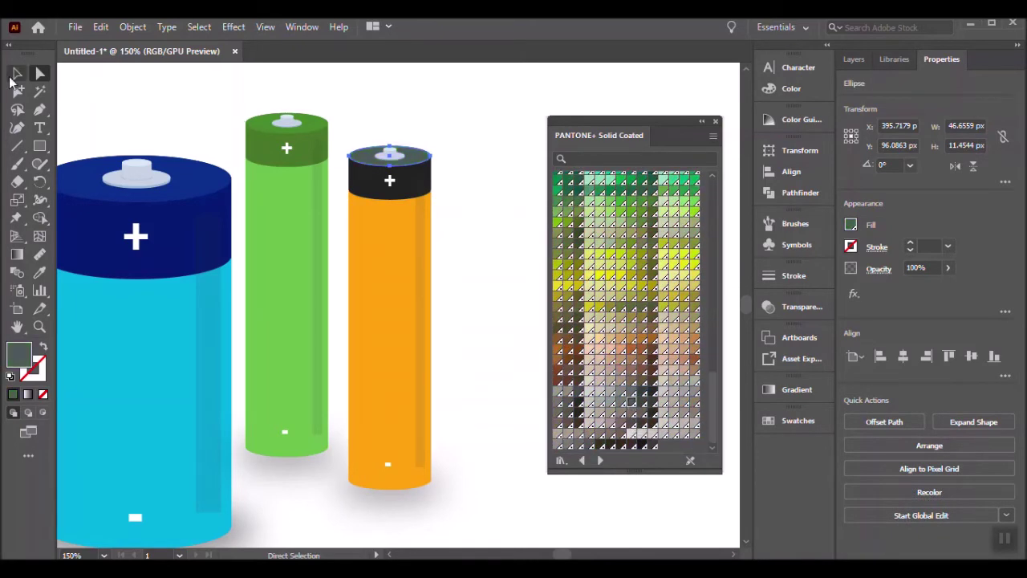
Step: Raise the opacity of the blurred shadow under the orange battery
left_click(485, 276)
key("ctrl+minus")
key("ctrl+minus")
left_click(432, 353)
key("ctrl+plus")
key("ctrl+plus")
key("ctrl+plus")
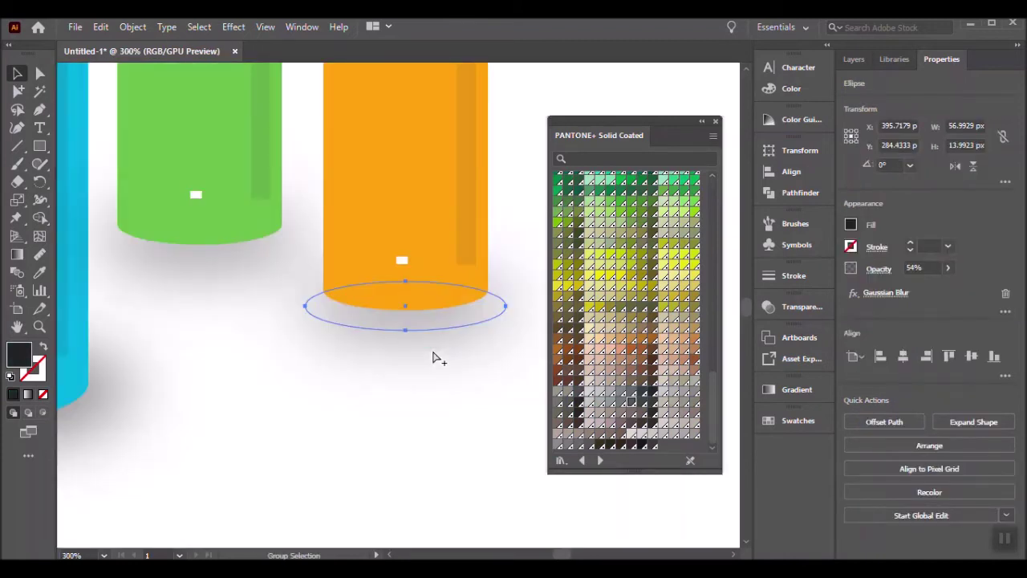
key("ctrl+plus")
left_click(948, 267)
left_click_drag(931, 286, 941, 285)
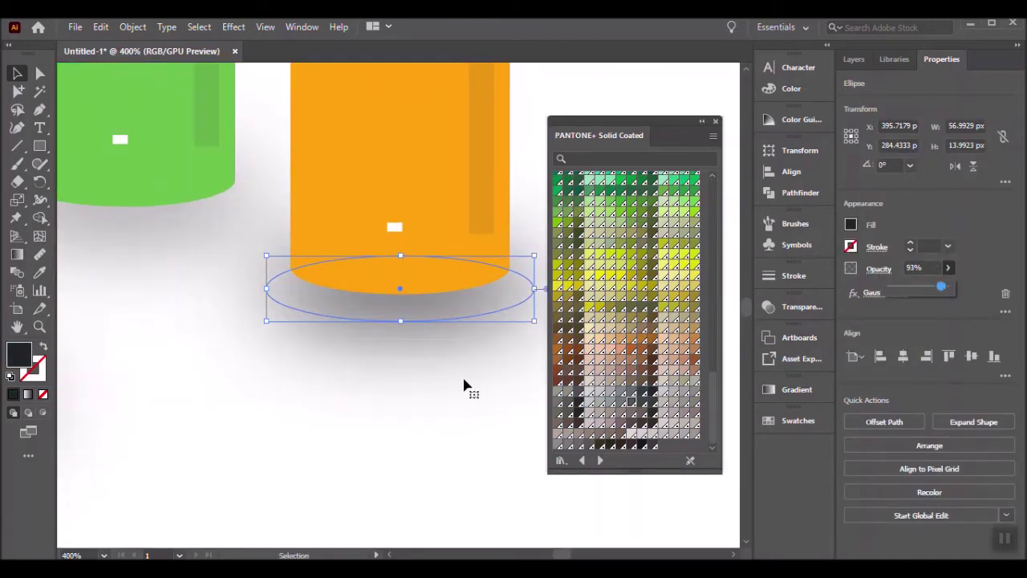
key("ctrl+minus")
key("ctrl+minus")
key("ctrl+minus")
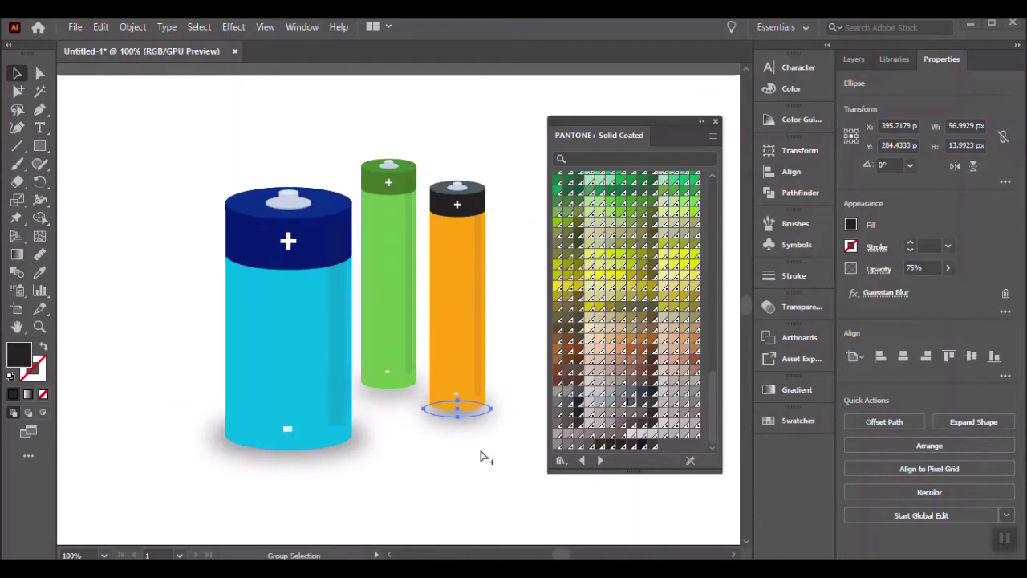
Step: Close the Pantone swatch collection panel
left_click(420, 404)
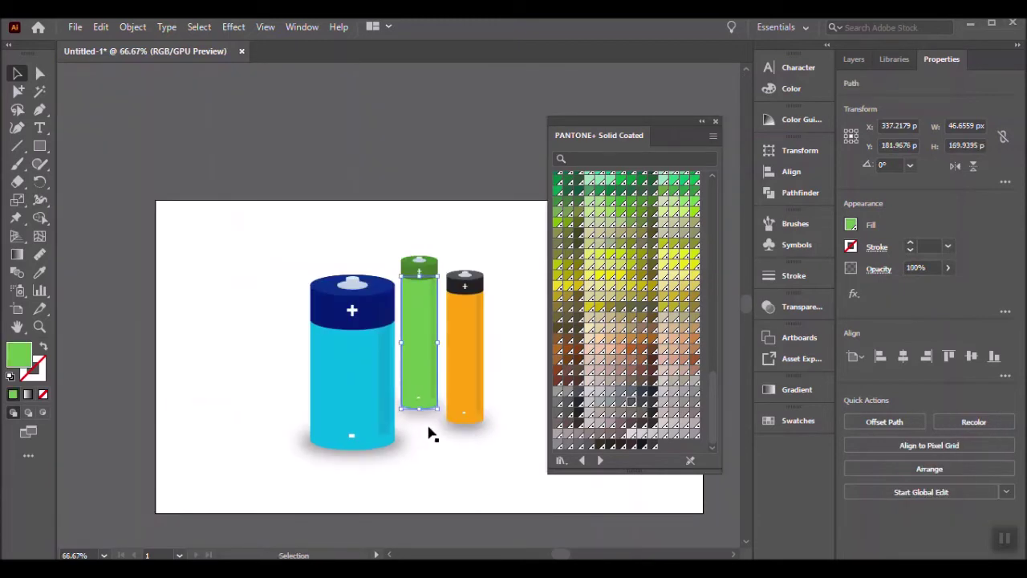
scroll(431, 434, "down", 2)
left_click(463, 404)
scroll(437, 394, "right", 2)
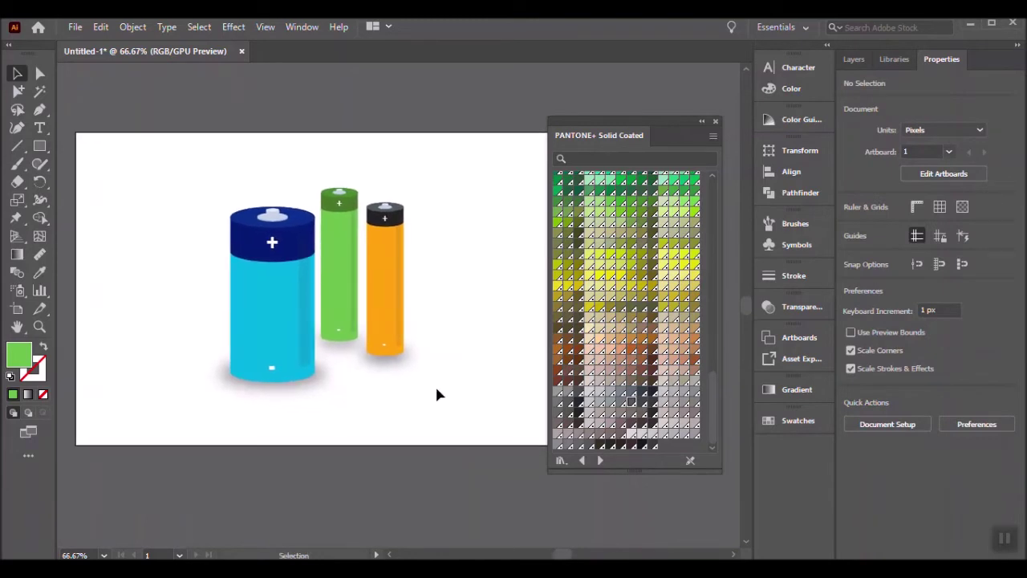
left_click(715, 122)
scroll(429, 398, "up", 1)
scroll(429, 398, "left", 2)
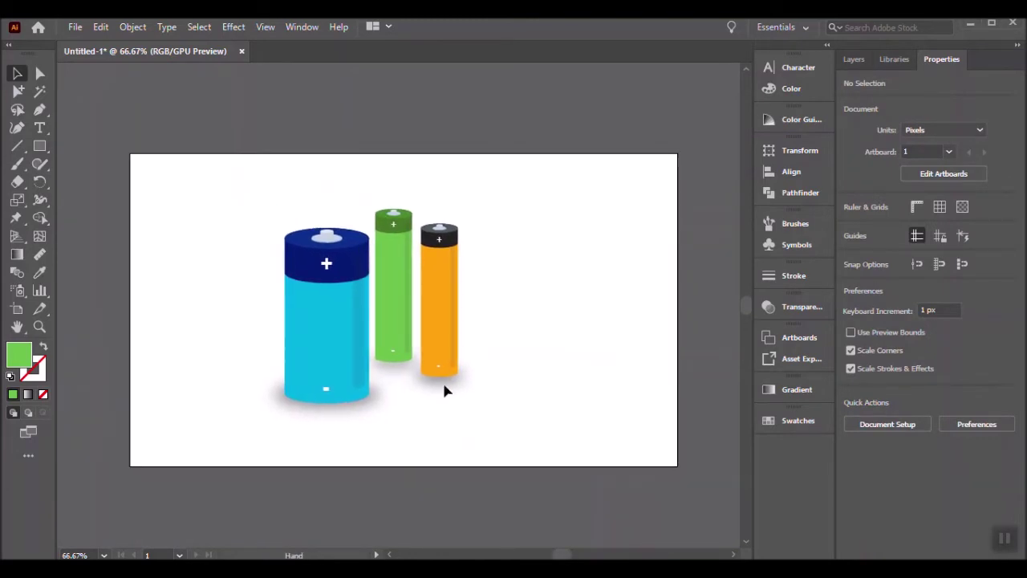
Step: Set the orange battery's shadow to 100% opacity and check the other batteries' shadows
left_click(440, 377)
left_click(948, 268)
left_click(943, 286)
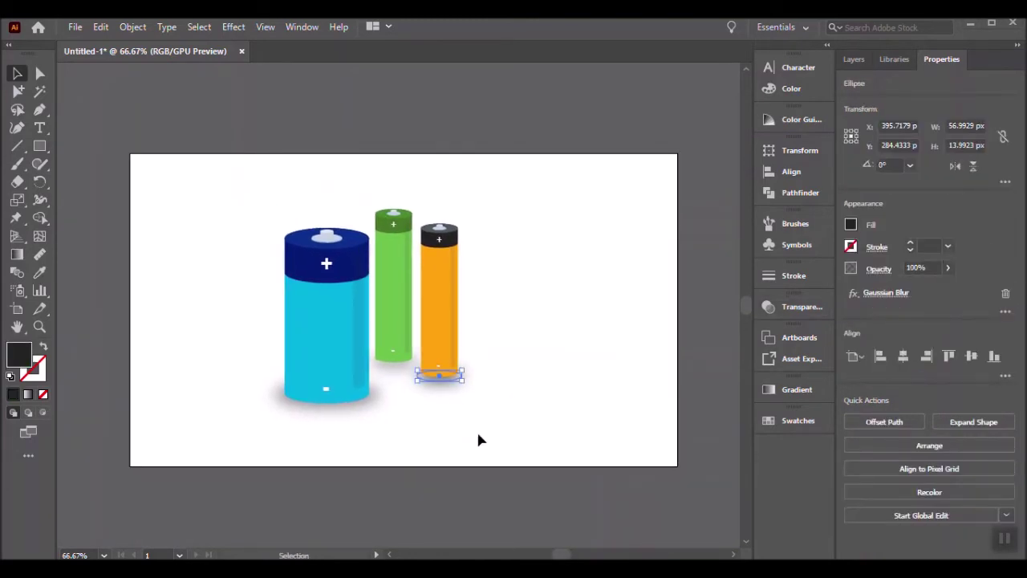
left_click(233, 27)
left_click(453, 403)
left_click(406, 369)
left_click(363, 419)
left_click(371, 407)
scroll(369, 410, "up", 2)
Step: Draw a flat ellipse below the orange battery and fill it light grey
key("m")
left_click_drag(482, 409, 631, 427)
left_click(40, 145)
left_click(87, 236)
mouse_move(486, 388)
left_mouse_down()
mouse_move(617, 411)
mouse_move(585, 410)
left_mouse_up()
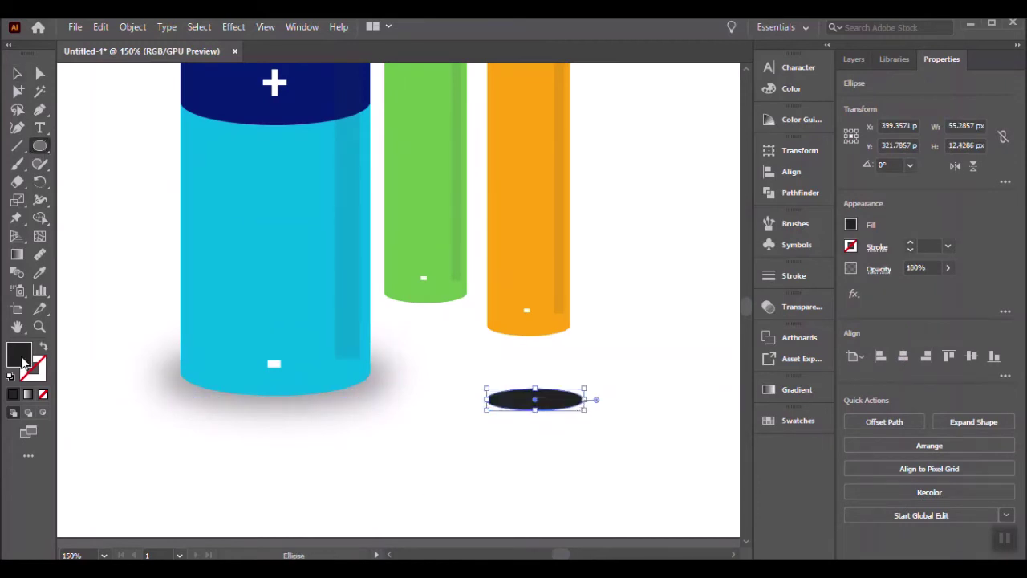
double_click(22, 362)
left_click_drag(207, 253, 207, 262)
left_click(564, 214)
Step: Position the grey oval at the orange battery's base and send it behind the battery
key("v")
left_click_drag(561, 399, 556, 329)
left_click(606, 401)
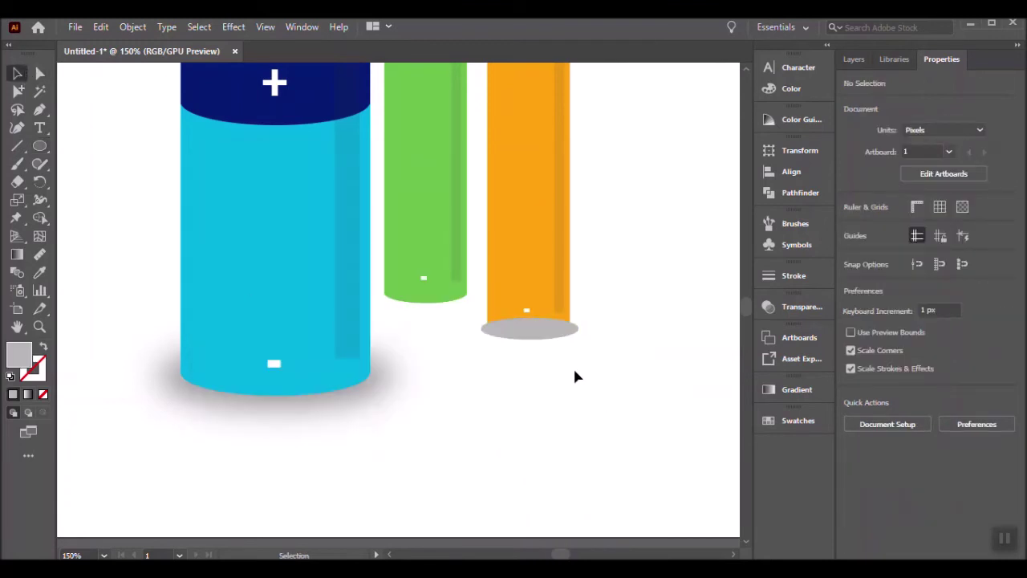
right_click(566, 339)
left_click(775, 535)
Step: Copy the oval under the green battery and delete the blue battery's blurred shadow
mouse_move(575, 329)
left_mouse_down()
mouse_move(484, 328)
mouse_move(474, 303)
left_mouse_up()
left_click(444, 308)
left_click(367, 390)
key("Delete")
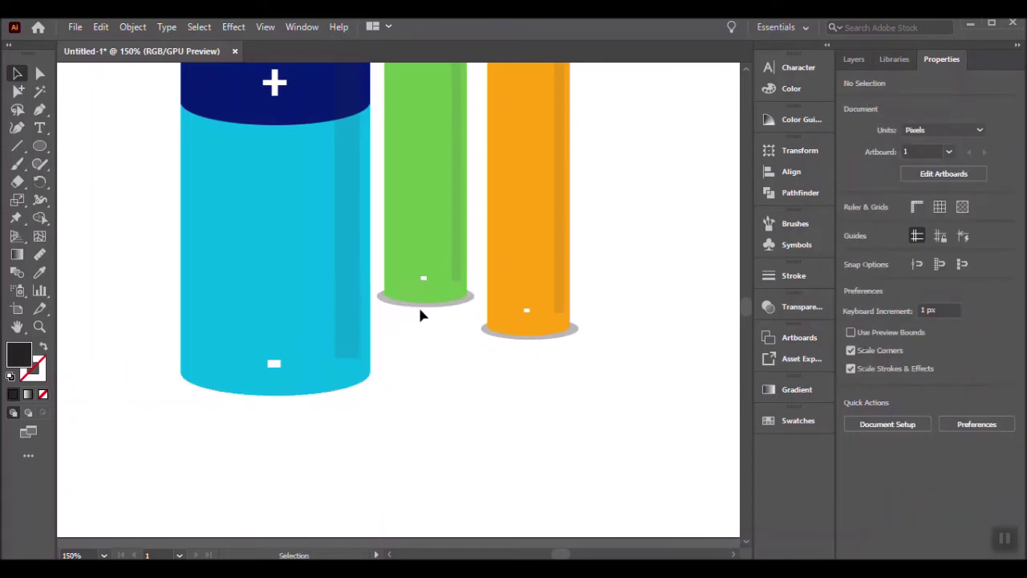
Step: Move a grey oval under the blue battery and resize it to fit
left_click_drag(230, 382, 412, 420)
left_click_drag(327, 413, 335, 398)
left_click_drag(394, 376, 390, 377)
left_click_drag(282, 404, 280, 413)
left_click(516, 477)
key("ctrl+0")
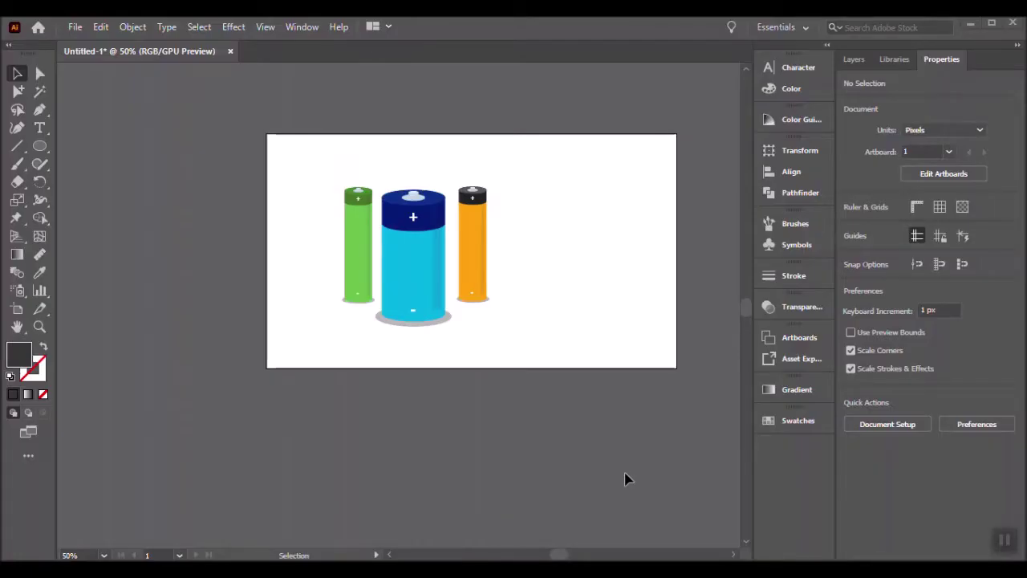
Step: Select all three batteries and scale them down
left_click_drag(330, 175, 515, 350)
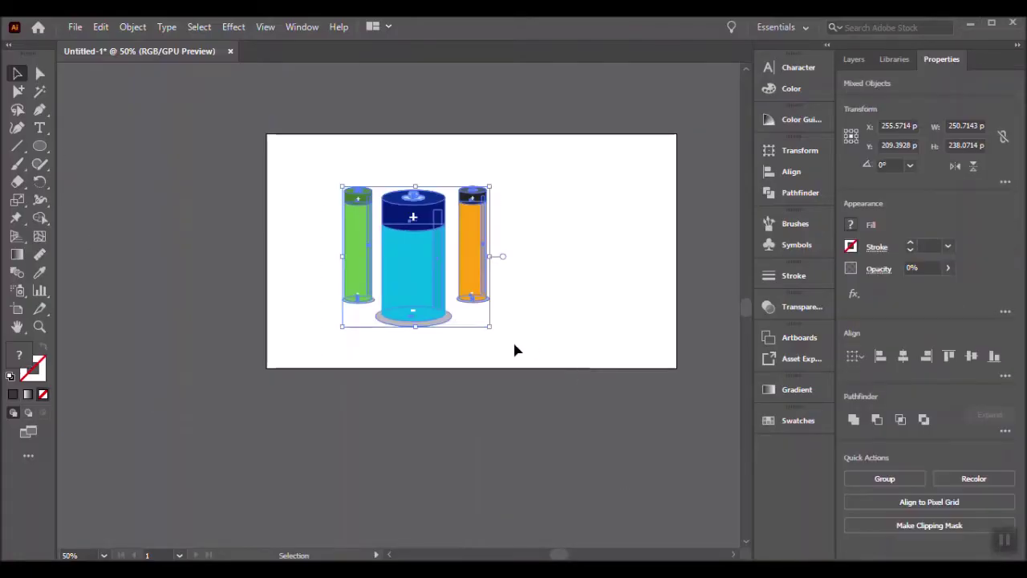
left_click_drag(333, 156, 470, 289)
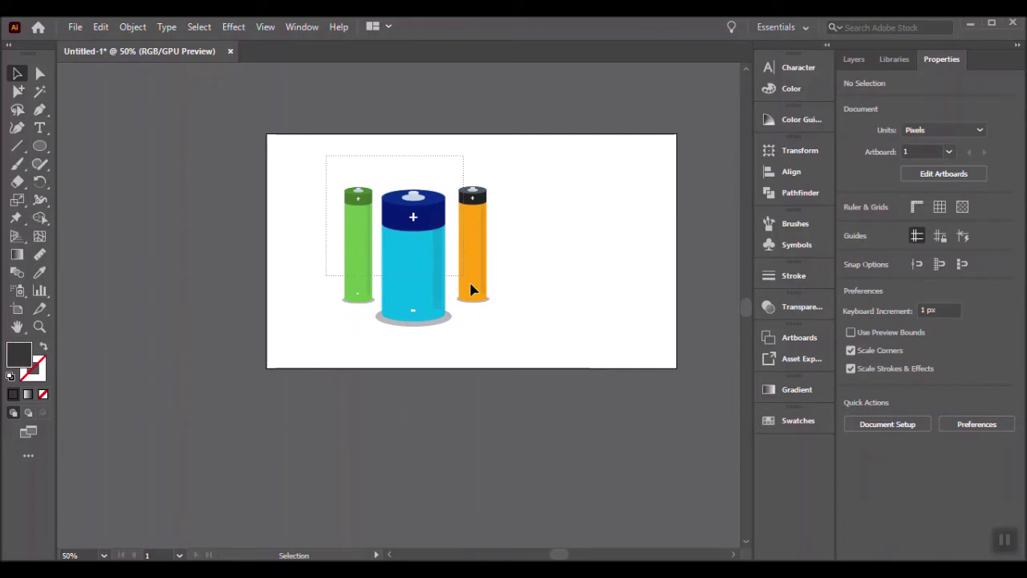
left_click_drag(489, 328, 448, 285)
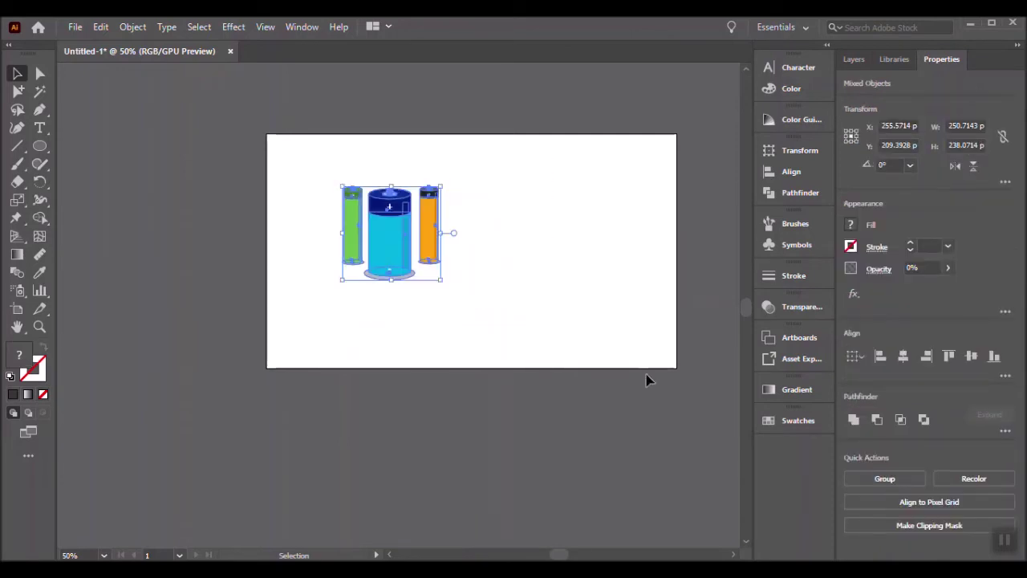
left_click(485, 275)
Step: Move the batteries to the artboard's upper-left and shrink them further, to about 167 × 159 px
key("ctrl+equal")
key("ctrl+a")
left_click_drag(382, 260, 319, 232)
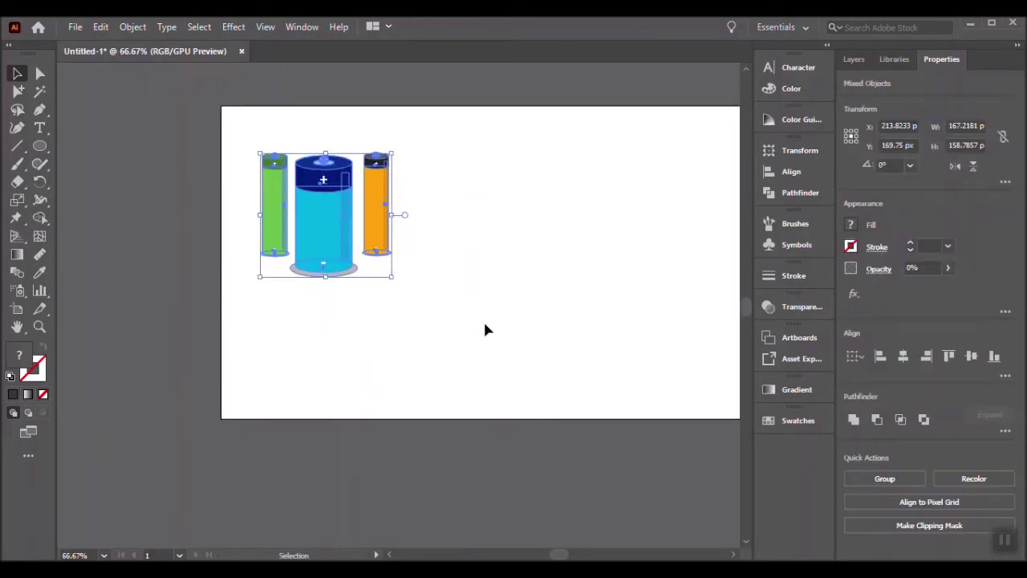
left_click(540, 317)
left_click_drag(540, 317, 463, 364)
left_click(197, 257)
left_click_drag(404, 377, 155, 181)
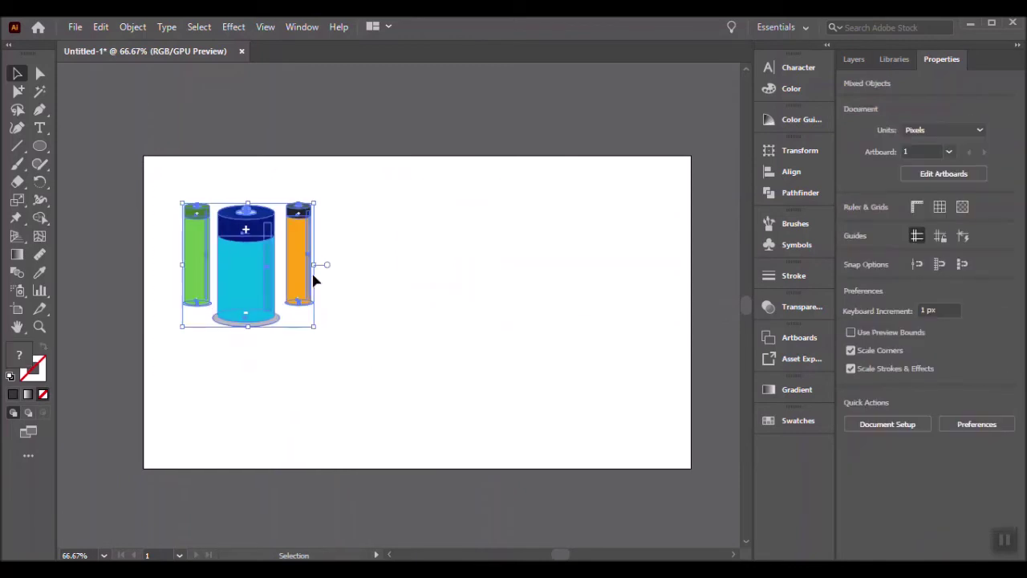
left_click_drag(318, 325, 295, 307)
left_click(391, 326)
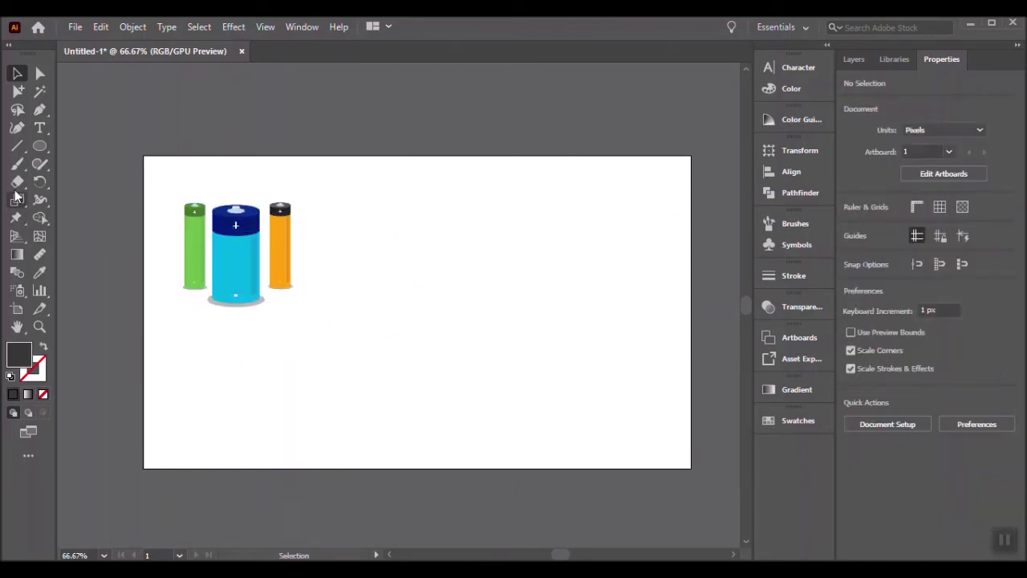
Step: Type the title 'ANNUAL USAGE' to the right of the batteries
key("t")
left_click(334, 252)
type("ANNUAL BATTER")
key("BackSpace")
key("BackSpace")
key("BackSpace")
key("BackSpace")
key("BackSpace")
key("BackSpace")
type("SALEA")
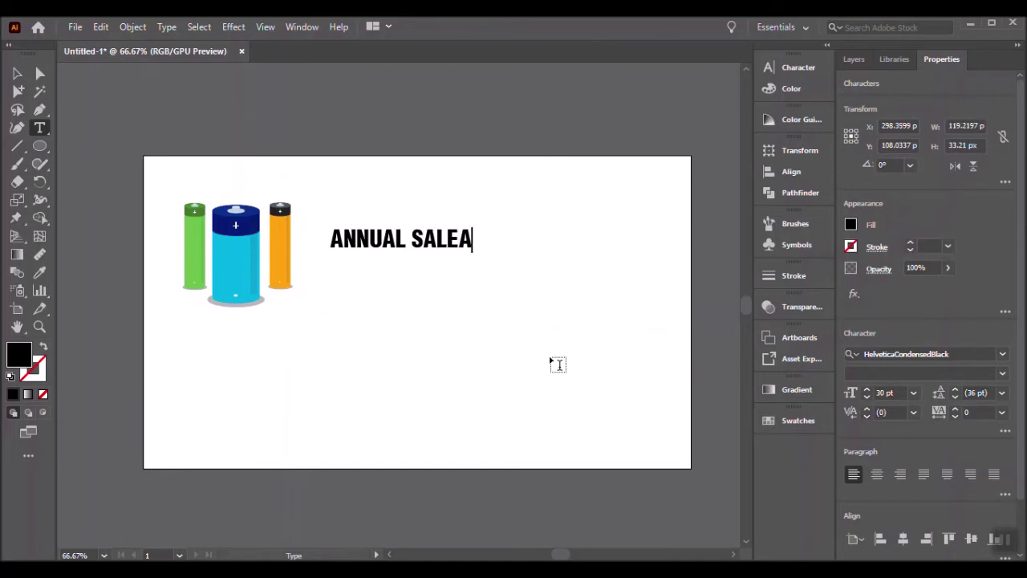
key("BackSpace")
key("BackSpace")
key("BackSpace")
key("BackSpace")
key("BackSpace")
type("USAGE")
Step: Enlarge the title to 65 pt and nudge it up and left
left_click(18, 74)
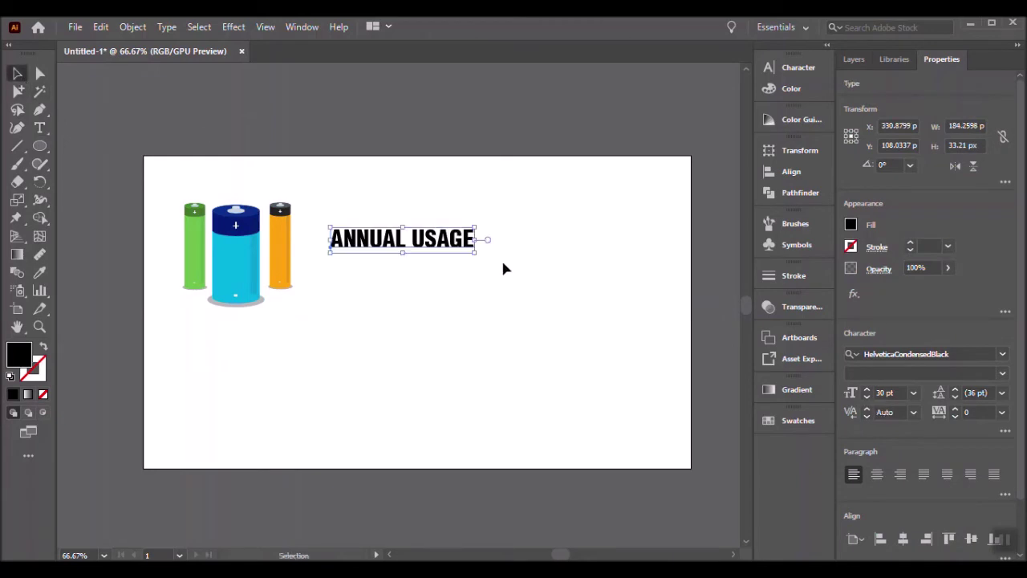
left_click(867, 392)
left_click_drag(432, 253, 411, 248)
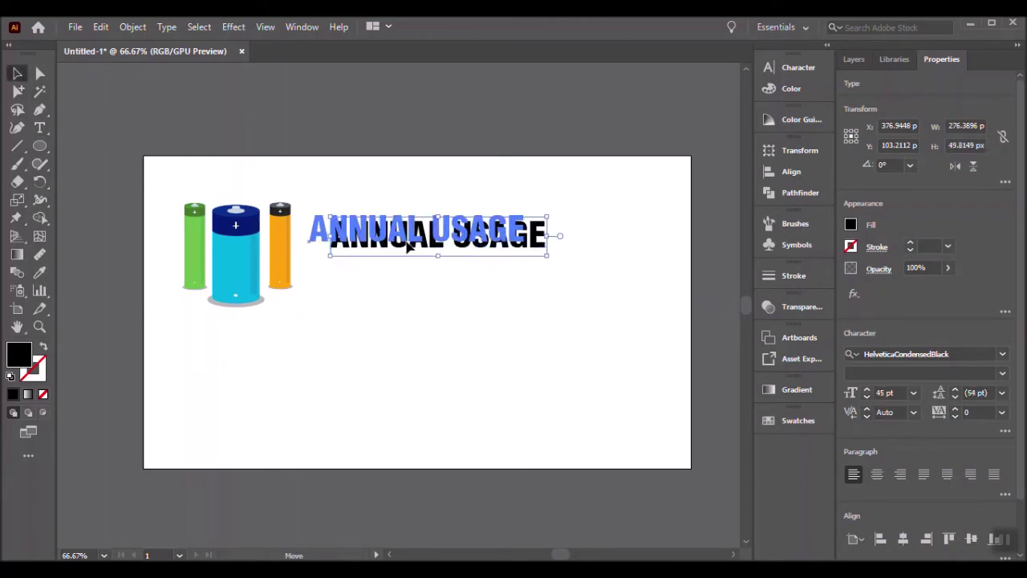
left_click(867, 392)
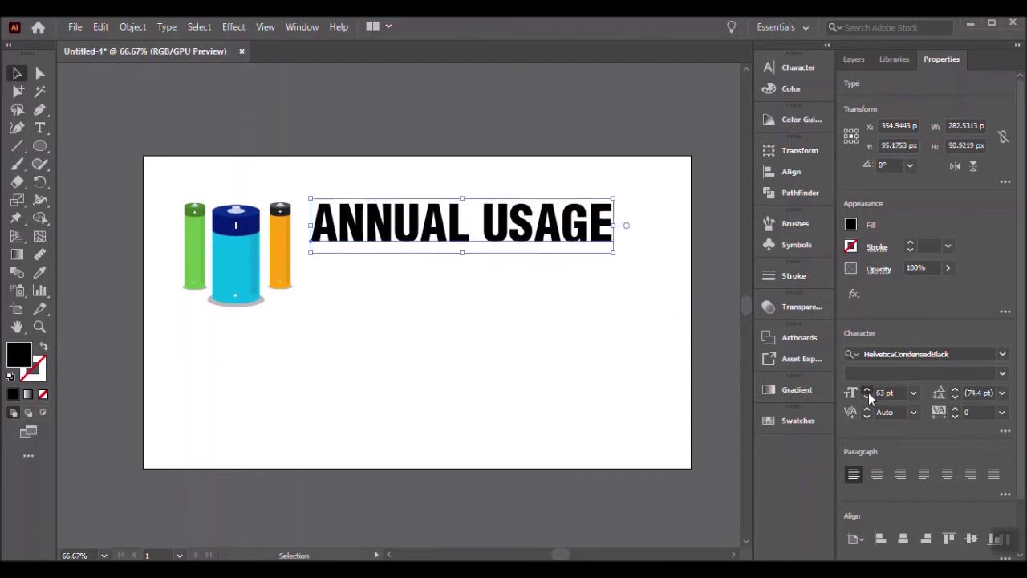
Step: Duplicate the title below and edit the lines to read 'ANNUAL' over 'USAGE'
left_click_drag(440, 226, 439, 323, "alt")
key("t")
triple_click(632, 235)
left_click_drag(491, 235, 632, 232)
key("BackSpace")
mouse_move(486, 321)
left_mouse_down()
mouse_move(310, 321)
mouse_move(356, 289)
left_mouse_up()
key("BackSpace")
left_click(17, 73)
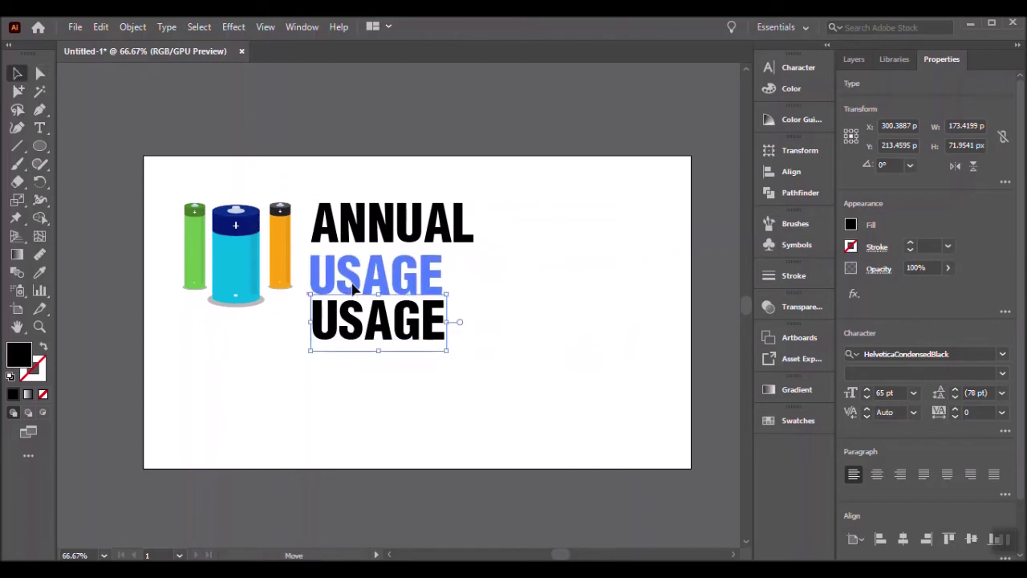
left_click(998, 372)
left_click(1002, 354)
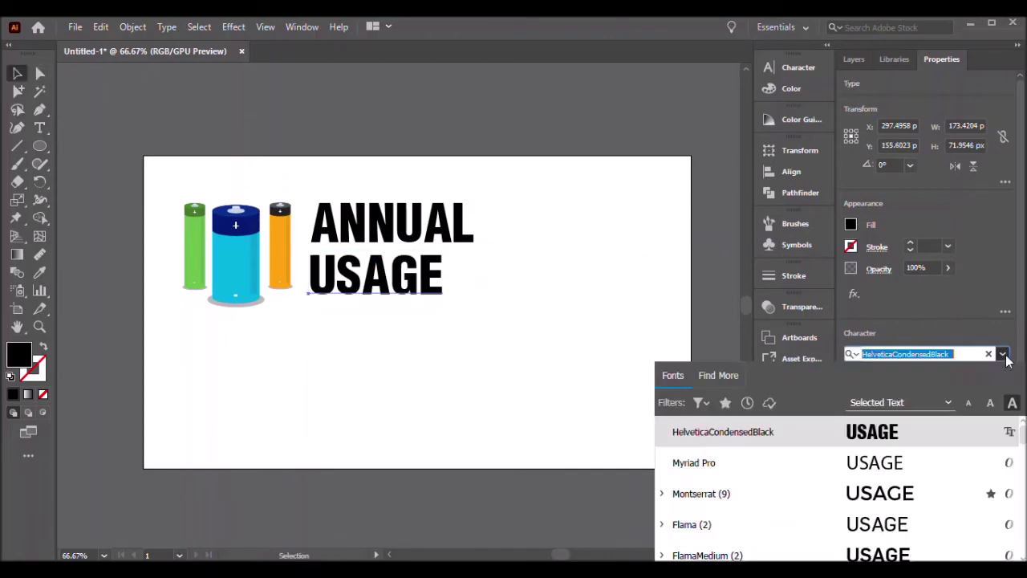
Step: Set the word USAGE in Montserrat Thin
scroll(889, 506, "down", 3)
scroll(889, 513, "down", 3)
scroll(889, 522, "down", 2)
scroll(891, 534, "down", 3)
scroll(891, 529, "down", 3)
scroll(891, 529, "down", 3)
scroll(890, 533, "down", 4)
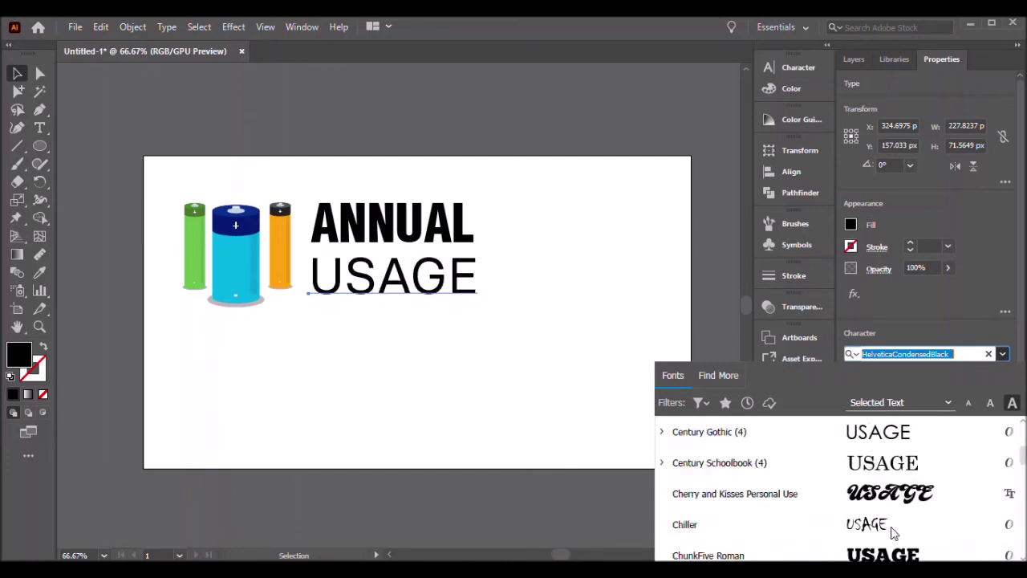
type("mon")
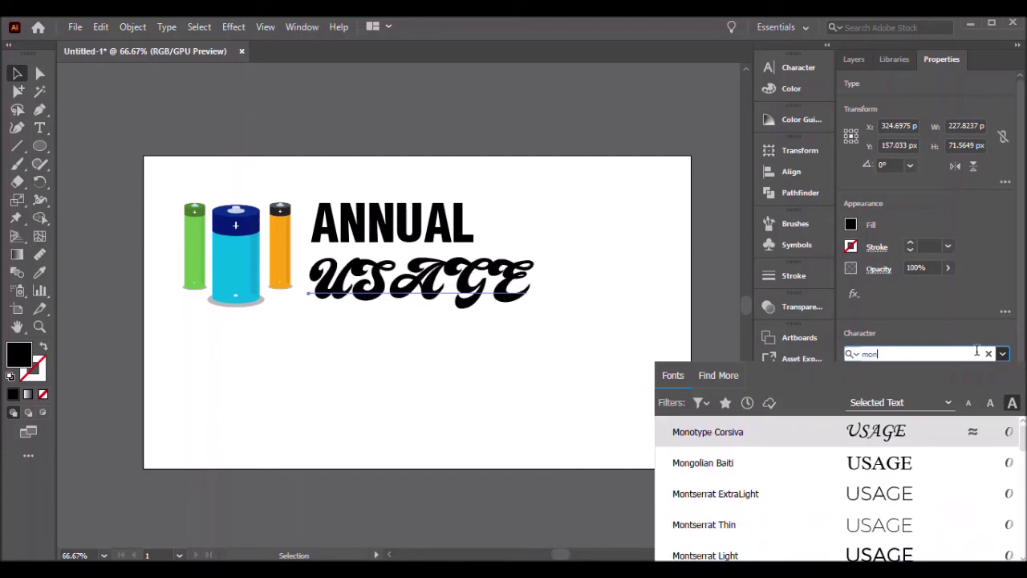
type("t")
left_click(883, 474)
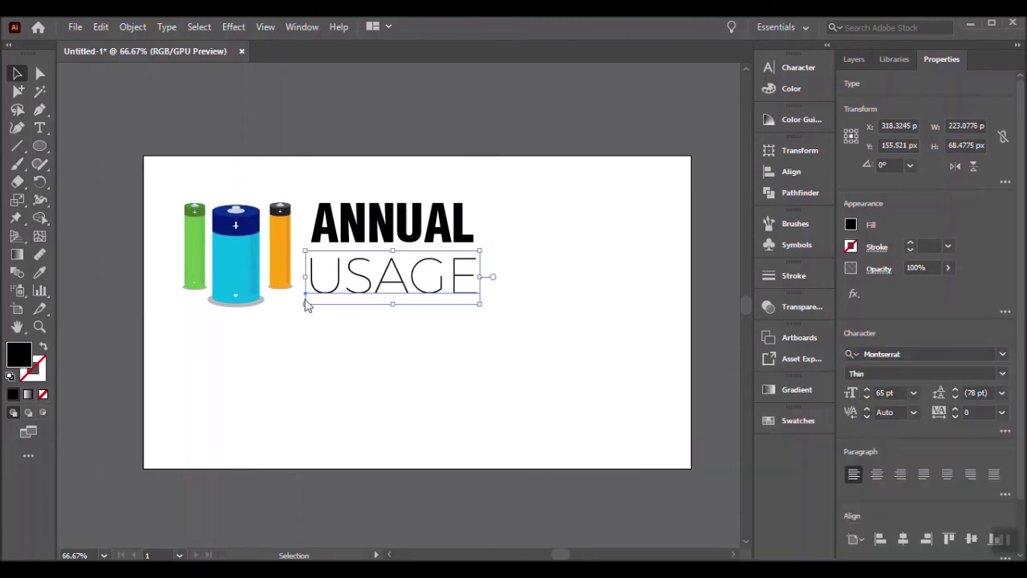
Step: Give USAGE a dark blue fill of hex 1733be
double_click(19, 360)
type("1733be")
left_click(566, 213)
left_click(580, 297)
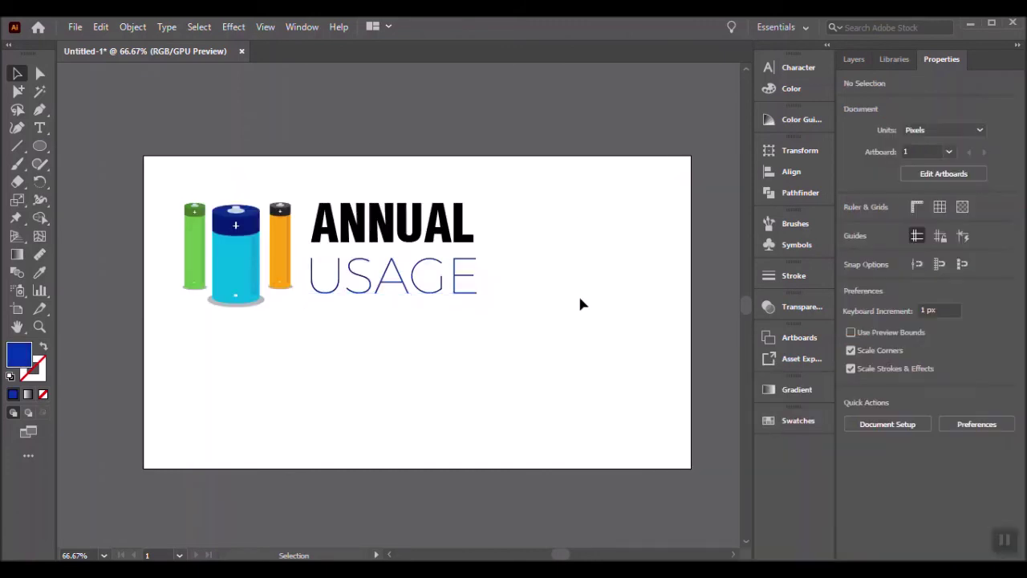
Step: Retype the first title line from ANNUAL to AVERAGE POWER
key("t")
left_click(361, 227)
key("ctrl+a")
type("av")
key("BackSpace")
key("BackSpace")
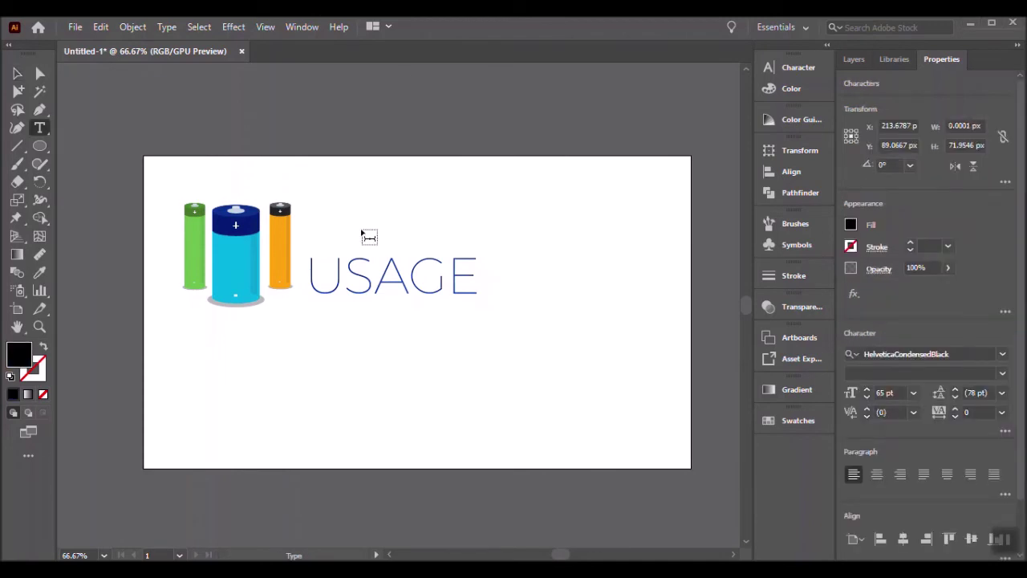
type("AVERAGE")
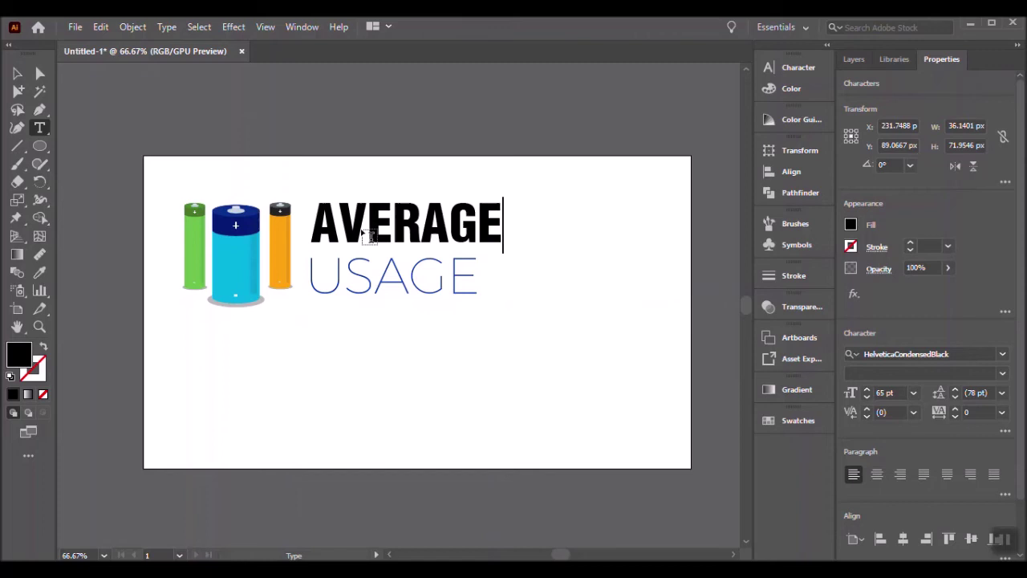
type(" POWER")
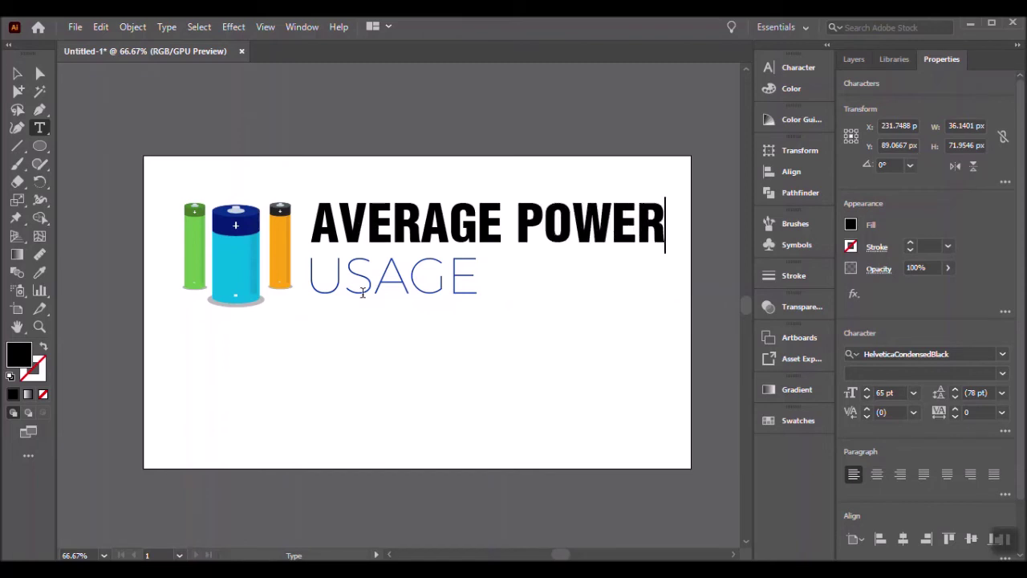
Step: Replace USAGE with CONSUMPTION and reduce it to 61 pt
double_click(339, 276)
type("CONSUMPTION")
left_click(15, 73)
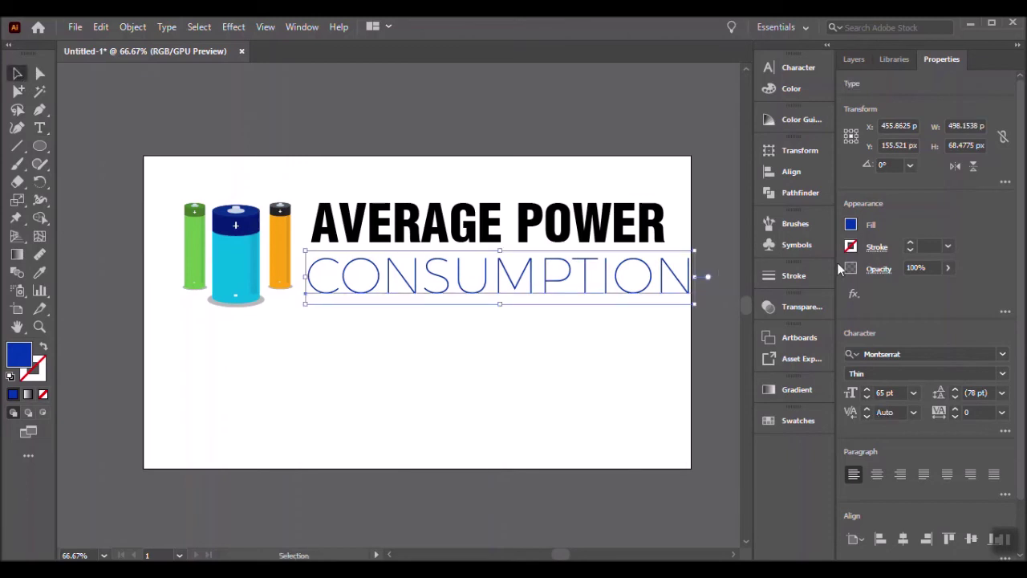
left_click(866, 399)
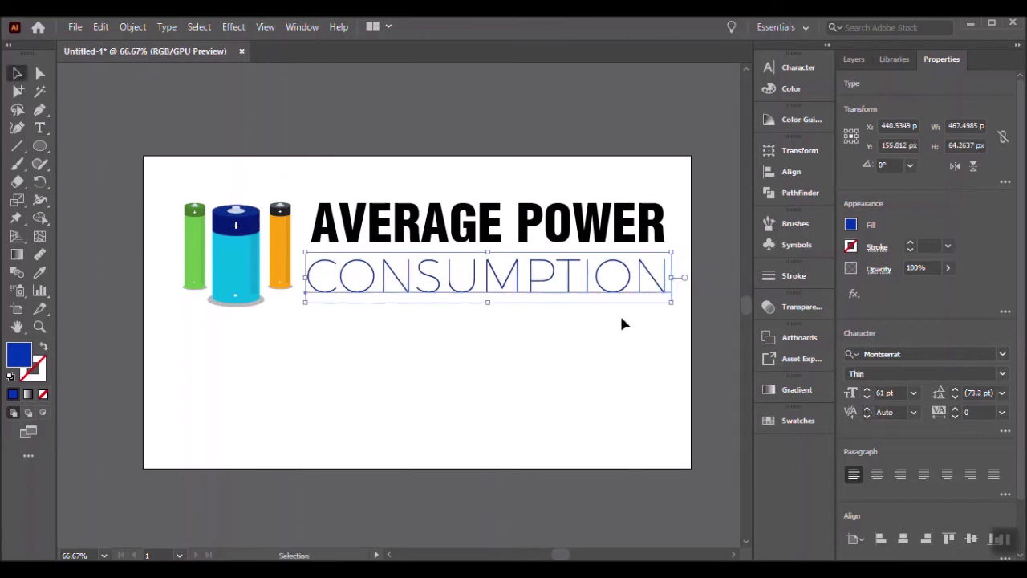
left_click(553, 351)
Step: Move the batteries and title together up and to the left
scroll(446, 423, "down", 1)
mouse_move(147, 164)
left_mouse_down()
mouse_move(550, 246)
mouse_move(539, 223)
left_mouse_up()
left_click(501, 348)
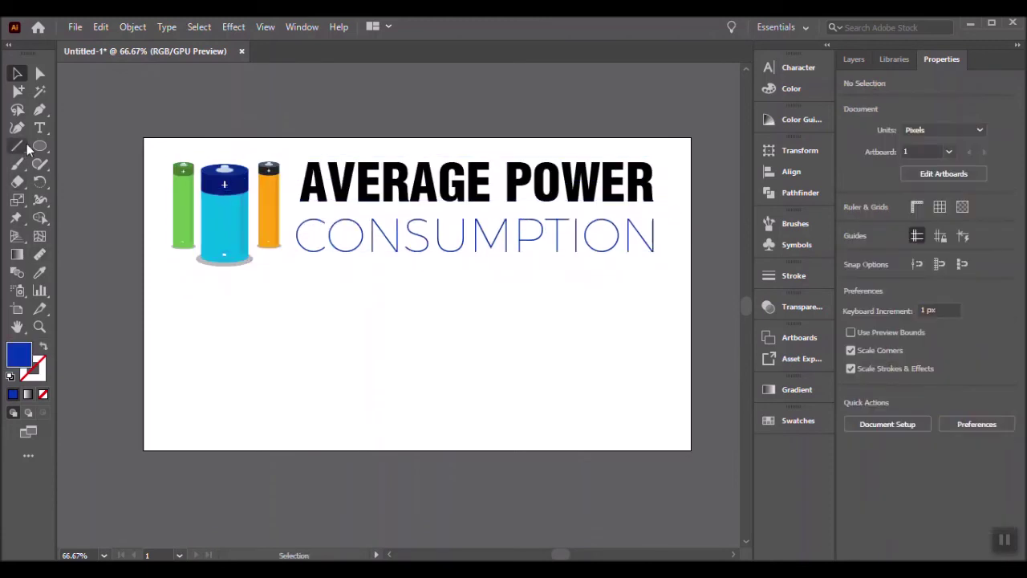
Step: Draw a tall rounded-rectangle battery body with no fill and a 191919 outline
left_click_drag(39, 146, 72, 163)
left_click_drag(234, 309, 297, 424)
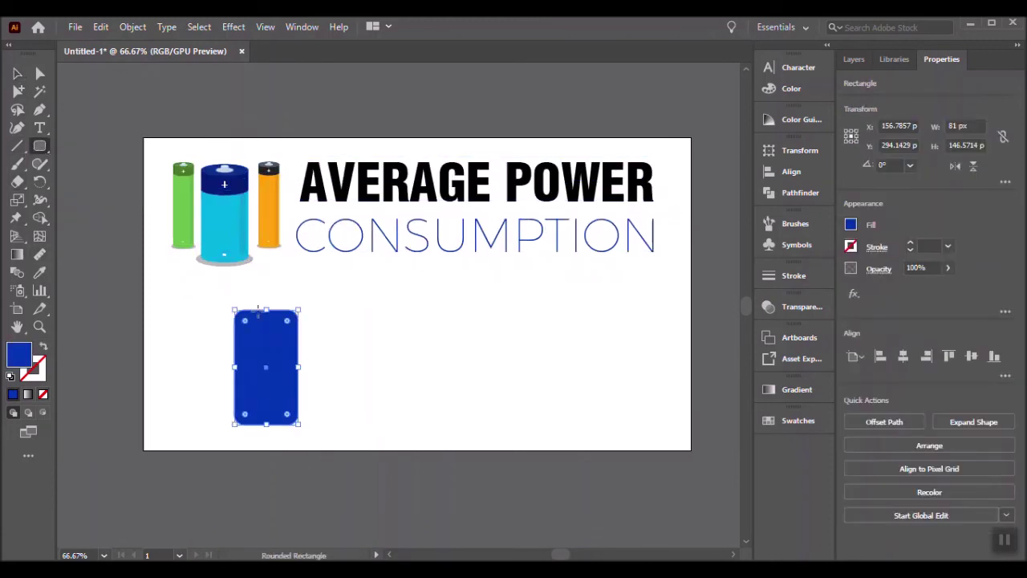
left_click(40, 326)
left_click(44, 347)
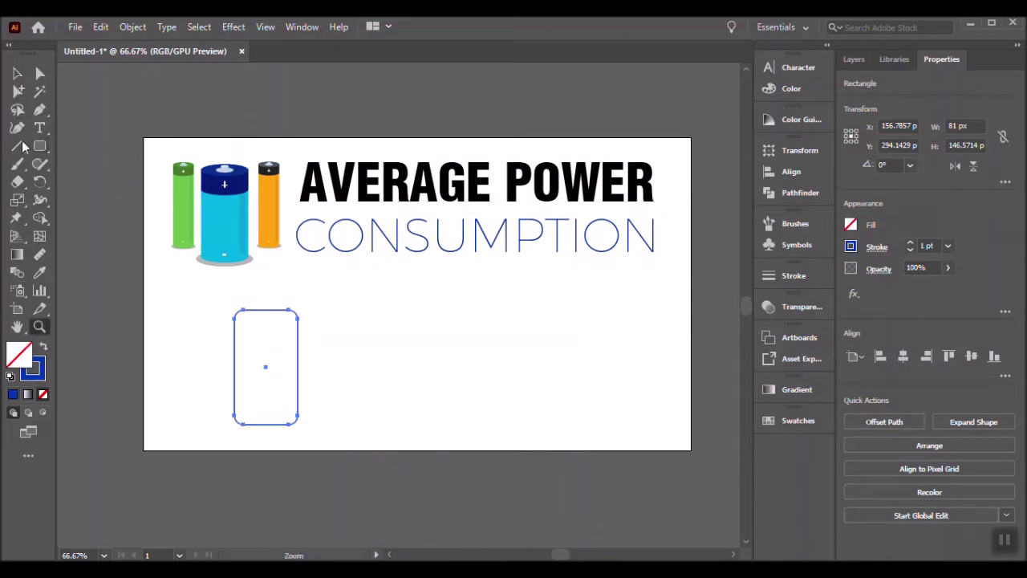
left_click(17, 73)
double_click(32, 368)
left_click(220, 377)
left_click(211, 385)
left_click(564, 214)
left_click(583, 362)
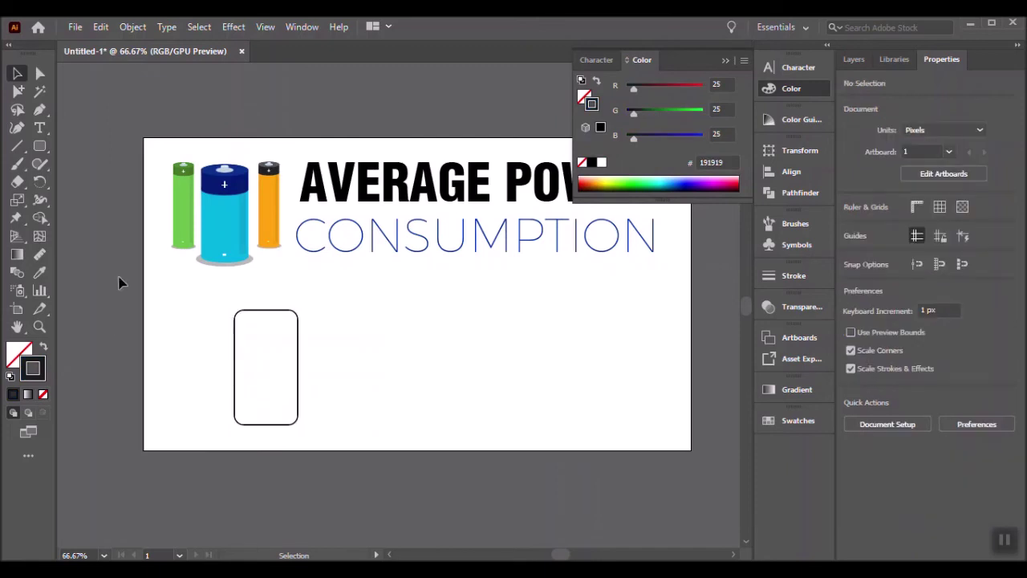
Step: Draw a small rounded cap on top of the battery body
left_click(40, 145)
left_click_drag(276, 314, 276, 314)
key("v")
left_click(325, 360)
Step: Fill the battery body with white ffffff
scroll(265, 304, "up", 4)
left_click_drag(338, 433, 337, 435)
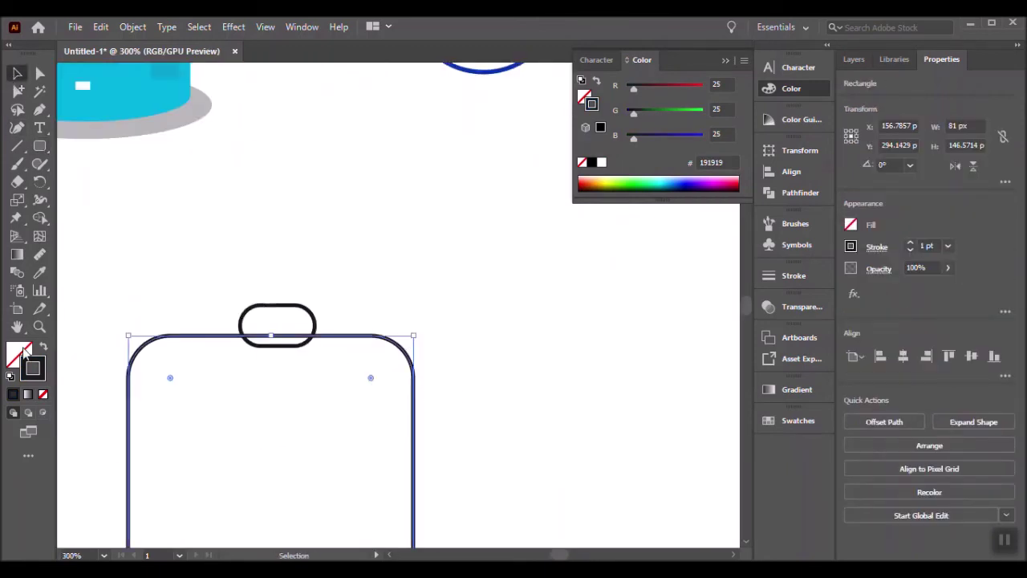
double_click(19, 353)
type("ffffff")
key("Return")
Step: Bring the battery body to the front, in front of the cap
mouse_move(459, 351)
left_mouse_down()
mouse_move(383, 436)
mouse_move(330, 310)
left_mouse_up()
left_click_drag(569, 68, 413, 372)
right_click(414, 376)
left_click(626, 290)
left_click(510, 388)
scroll(453, 358, "down", 2)
left_click(367, 353)
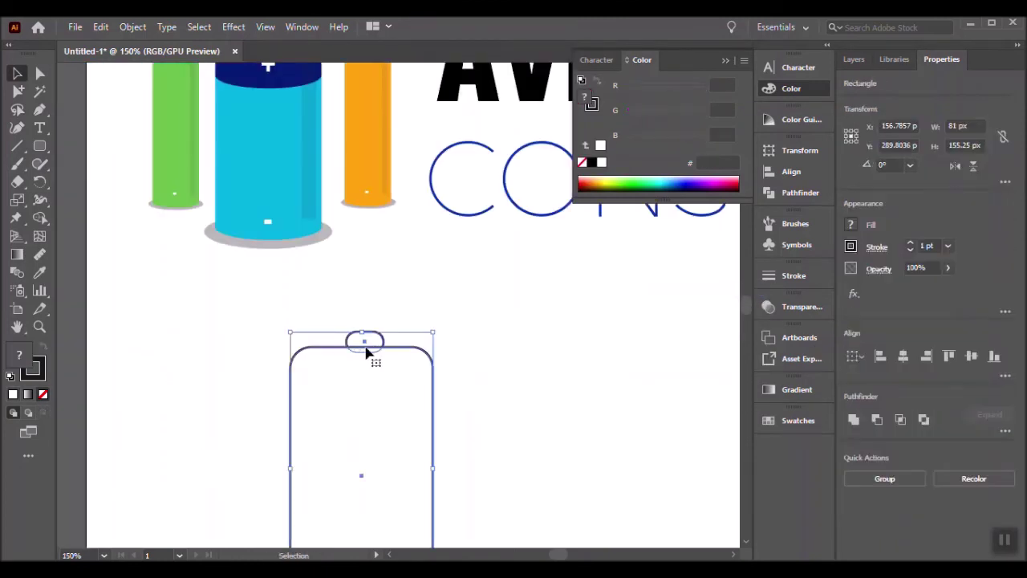
left_click(436, 323)
left_click(374, 338)
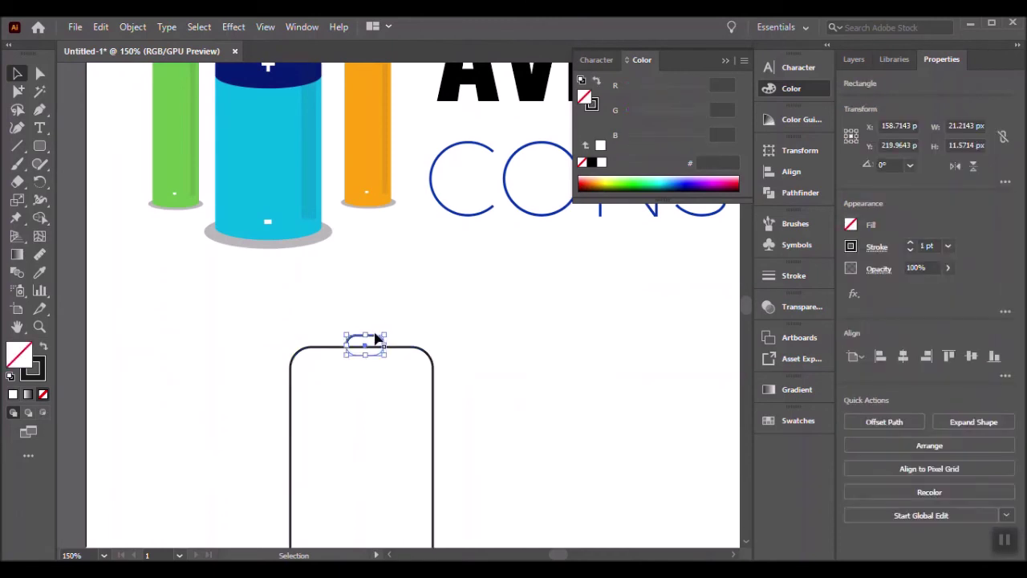
left_click(472, 349)
scroll(472, 349, "down", 1)
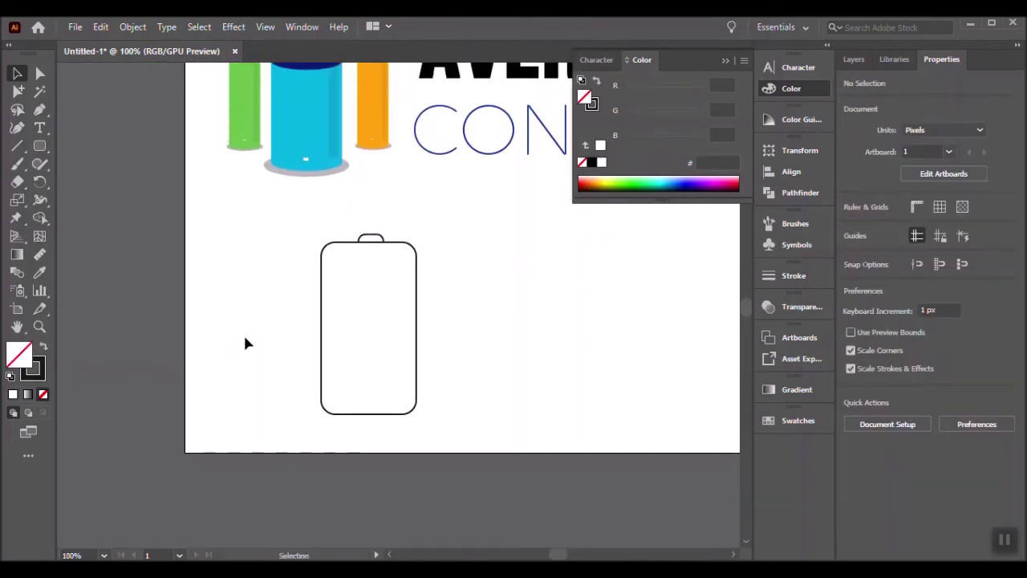
Step: Duplicate the battery body and cut away its top half with Minus Front
left_click(417, 372)
left_click_drag(417, 372, 289, 372)
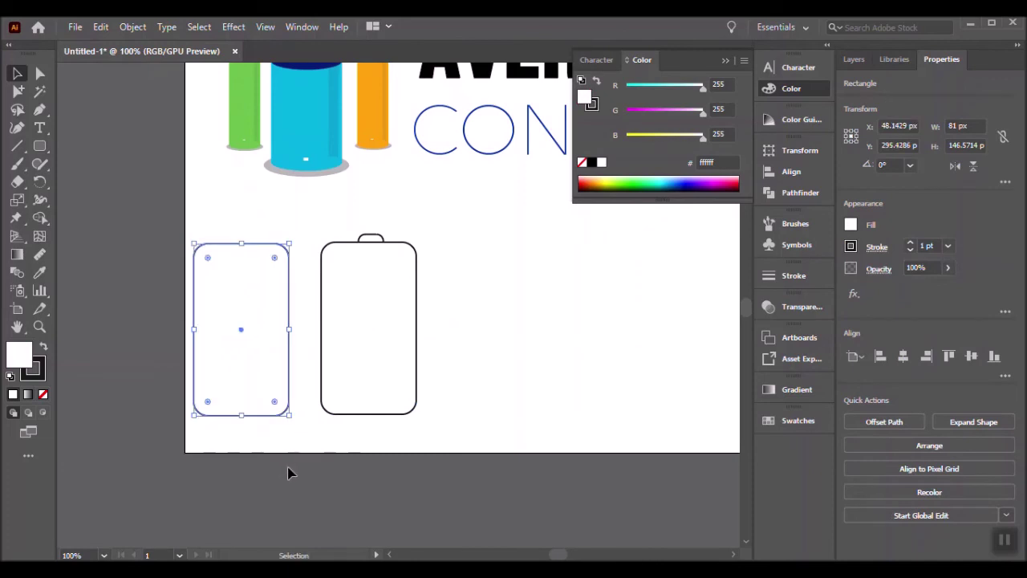
left_click(39, 145)
mouse_move(166, 234)
left_mouse_down()
mouse_move(291, 337)
mouse_move(301, 324)
left_mouse_up()
key("v")
left_click_drag(263, 468, 201, 271)
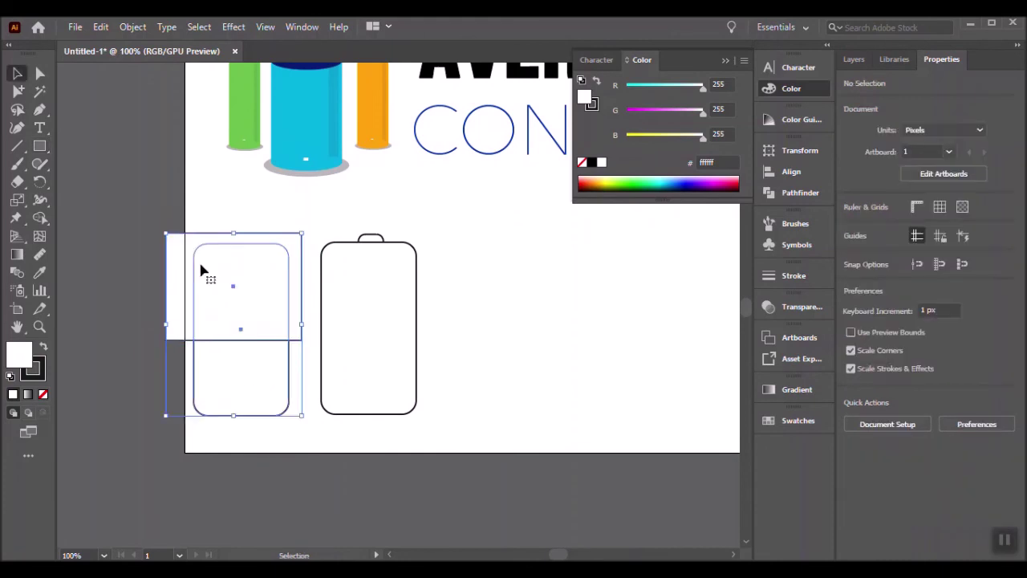
left_click(877, 419)
left_click(438, 410)
Step: Give the remaining bottom half no stroke and a green 4ec441 fill
left_click(265, 381)
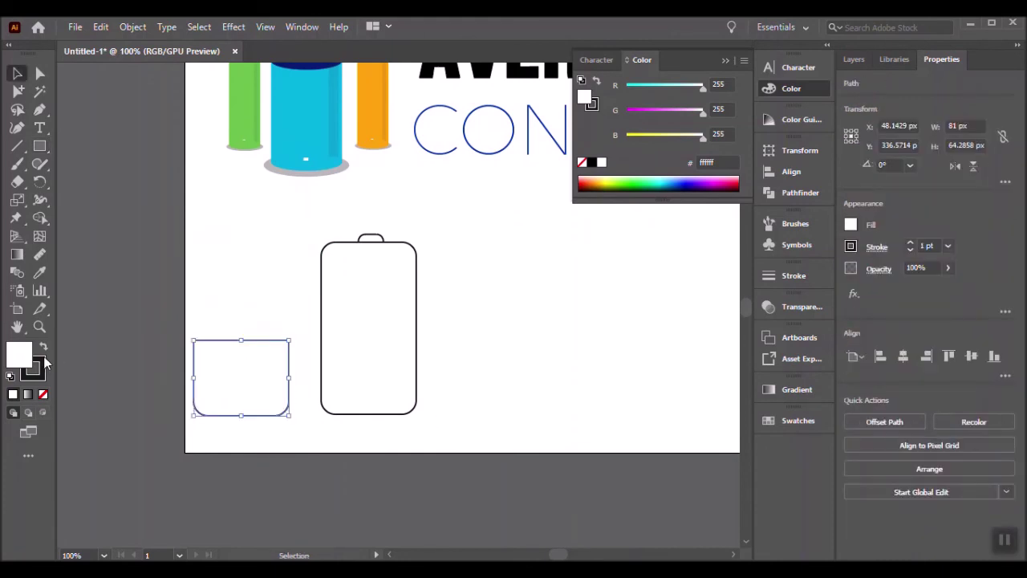
left_click(43, 395)
double_click(19, 353)
left_click(424, 340)
left_click(377, 291)
left_click(339, 262)
left_click(338, 254)
Step: Move the green shape into the battery's lower half
left_click(566, 215)
left_click_drag(274, 401, 401, 402)
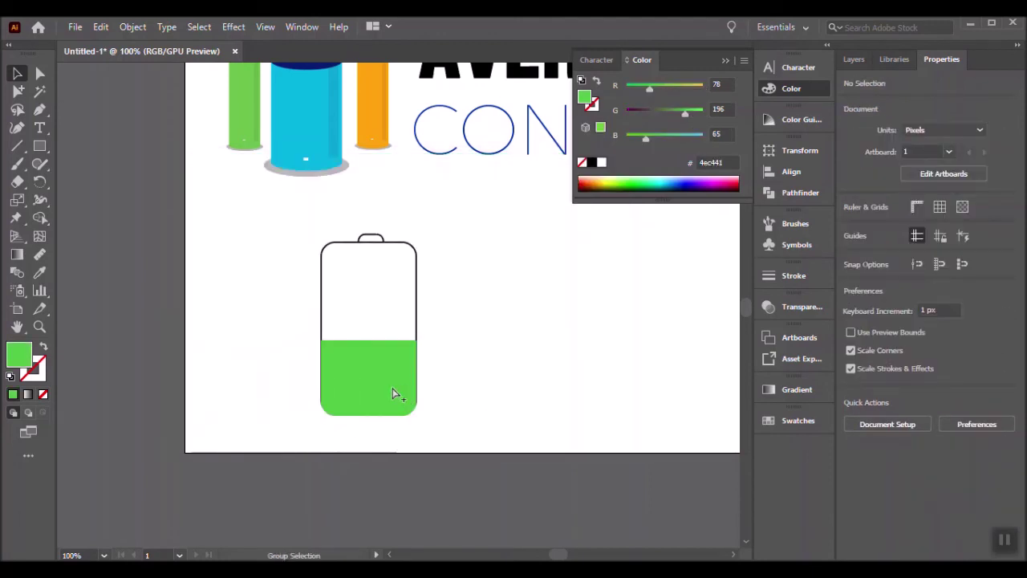
left_click(393, 394)
scroll(393, 394, "up", 1)
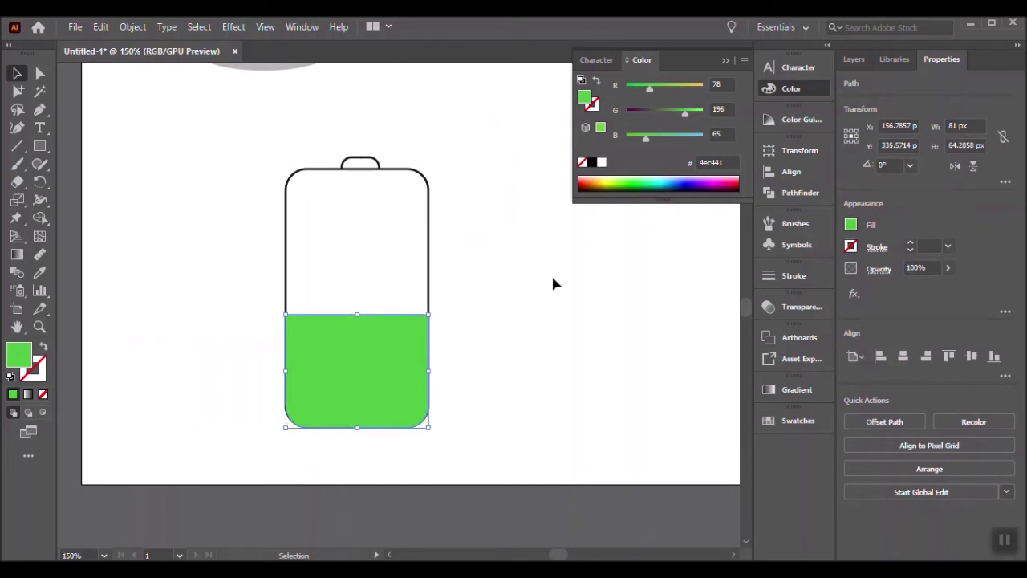
Step: Bring the battery outline to the front, then undo that change
left_click(387, 168)
right_click(386, 167)
left_click(585, 404)
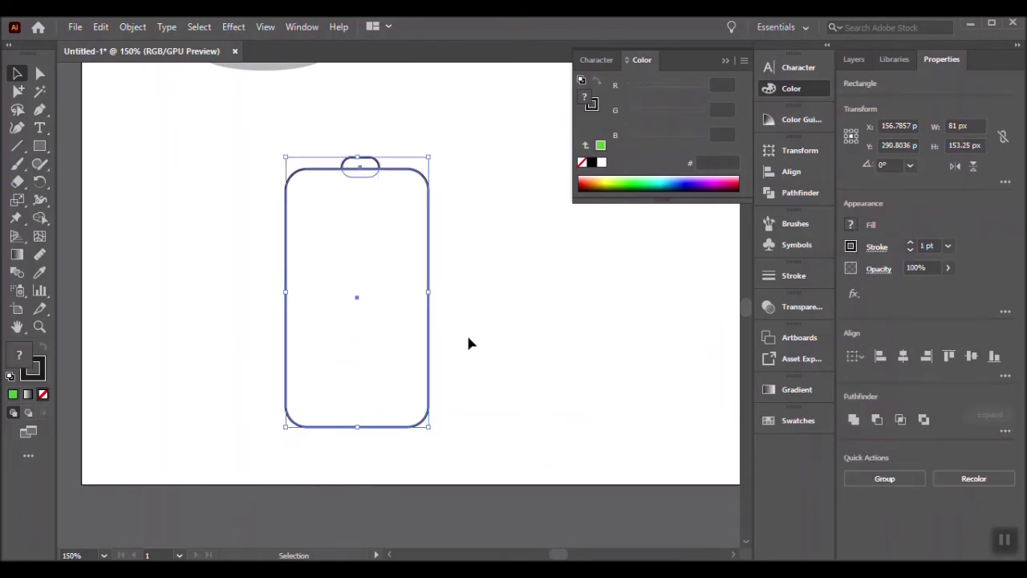
left_click(469, 342)
key("ctrl+z")
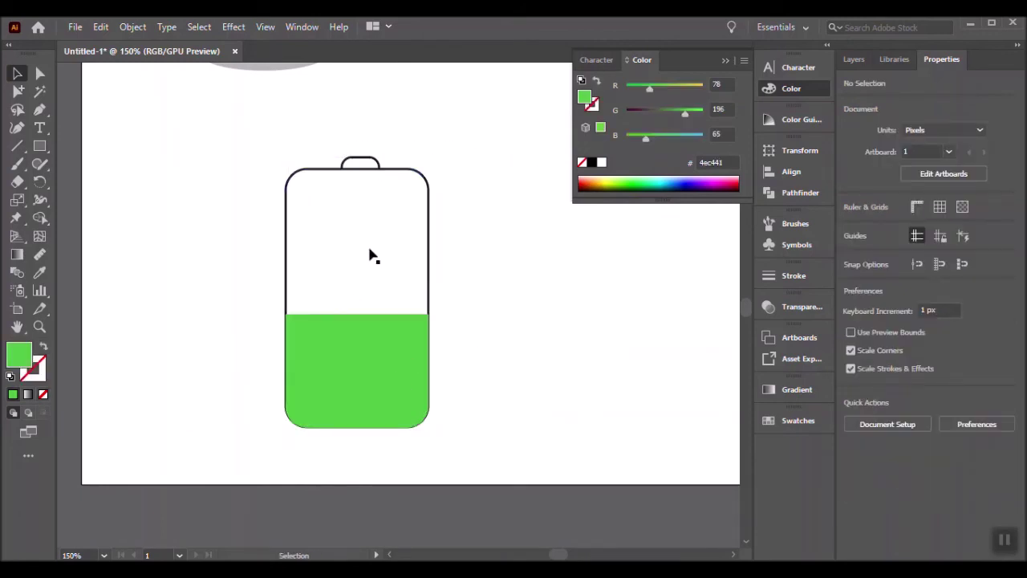
left_click(405, 283)
left_click(447, 268)
left_click(420, 287)
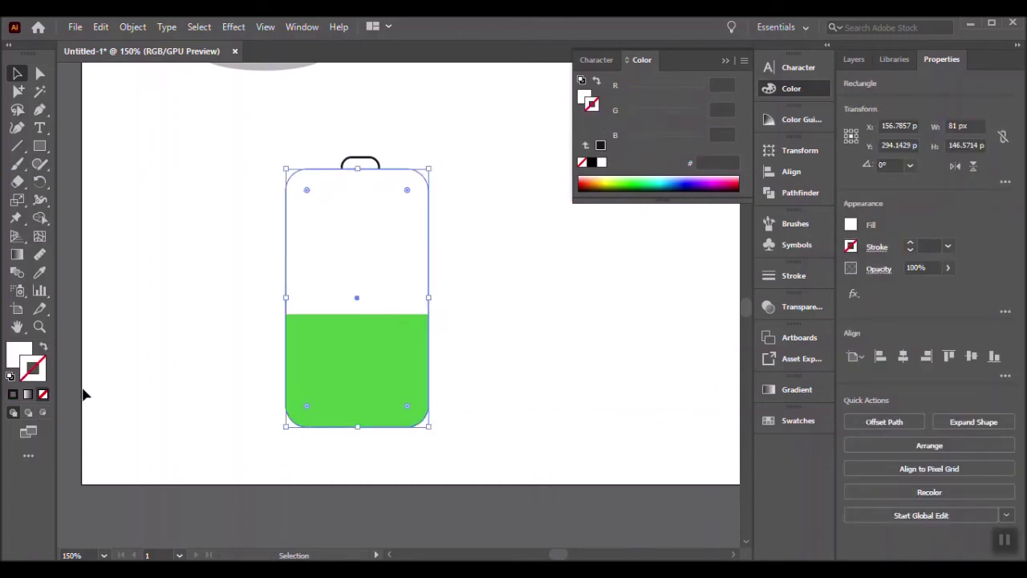
left_click(566, 337)
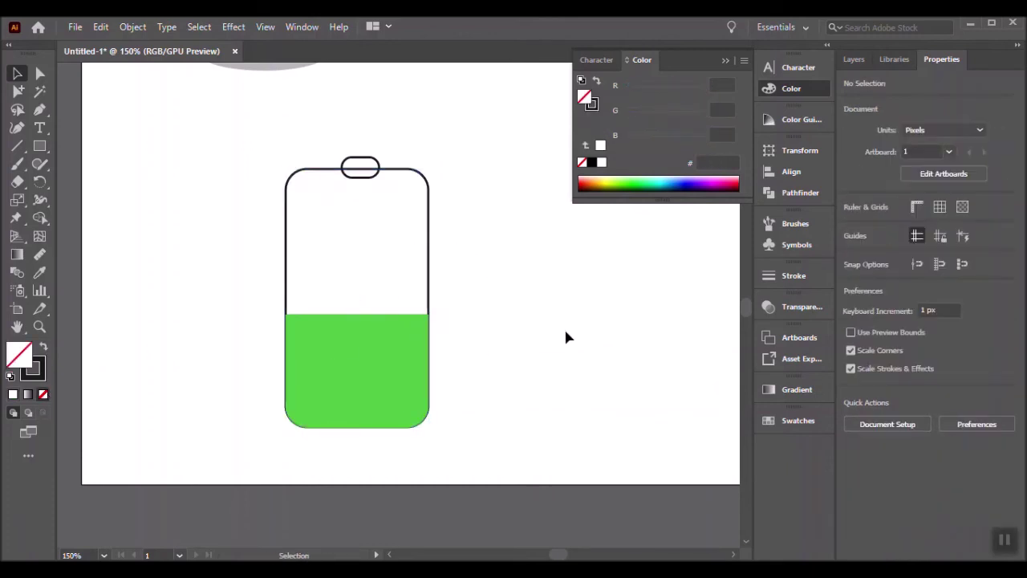
Step: Delete the cap's bottom anchors and lower the remaining arc onto the body
left_click(376, 168)
scroll(369, 172, "up", 4)
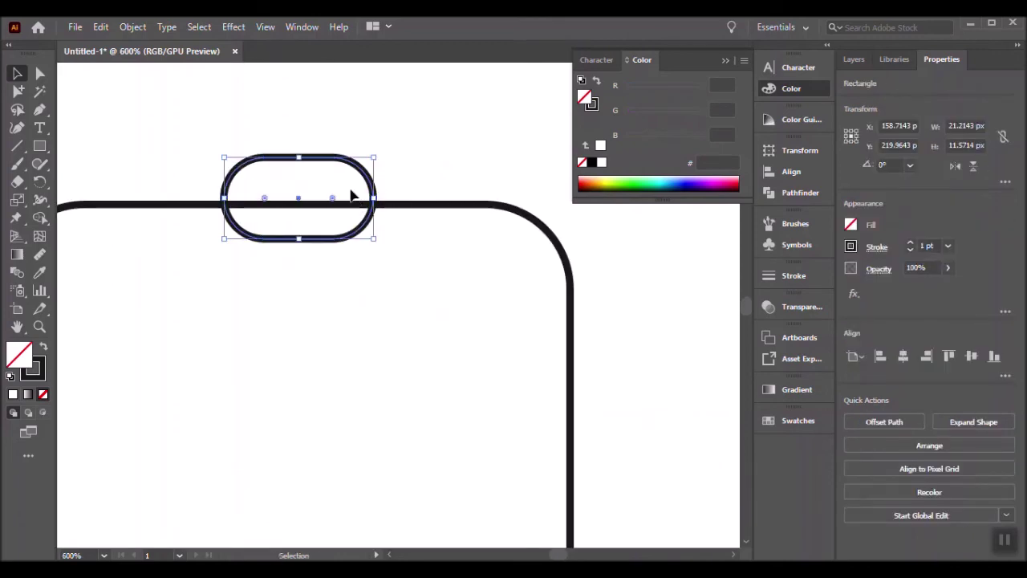
left_click_drag(351, 196, 411, 119)
left_click(360, 179)
key("a")
left_click_drag(350, 190, 404, 197)
key("Delete")
key("v")
left_click(460, 160)
left_click_drag(310, 106, 299, 164)
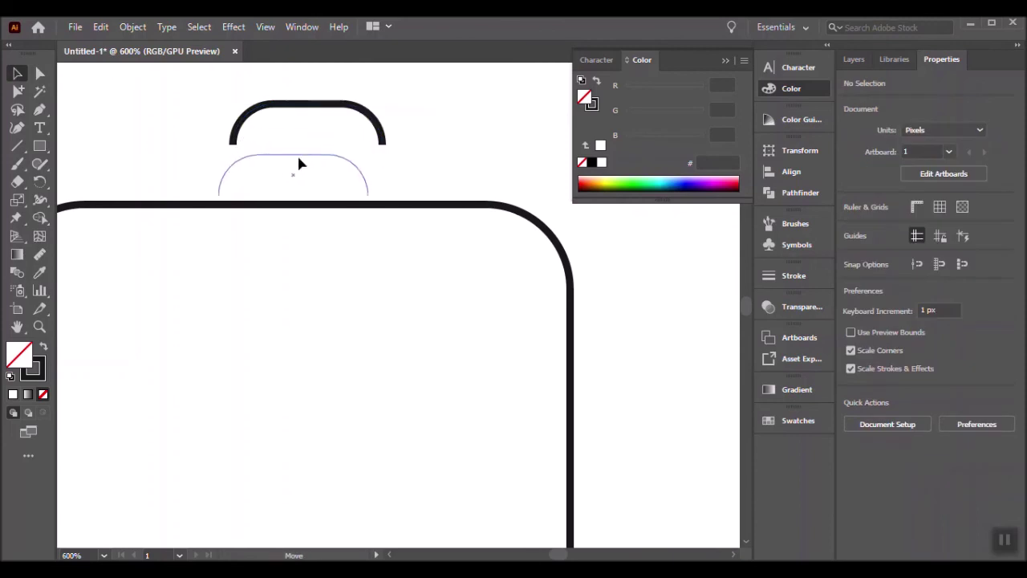
scroll(425, 181, "down", 4)
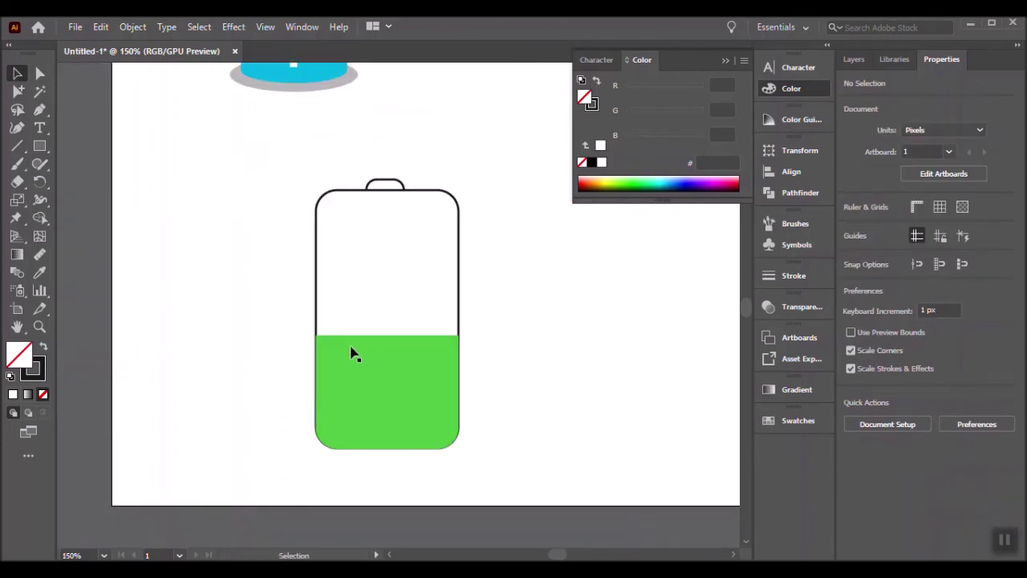
Step: Bring all battery pieces to front, then send the green fill back one level
left_click(459, 269)
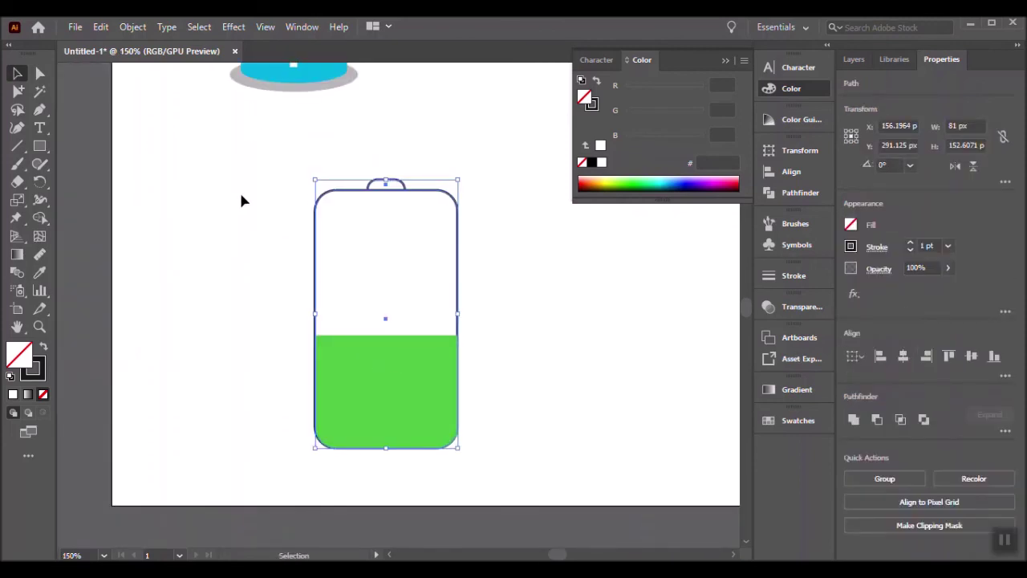
key("ctrl+a")
right_click(458, 234)
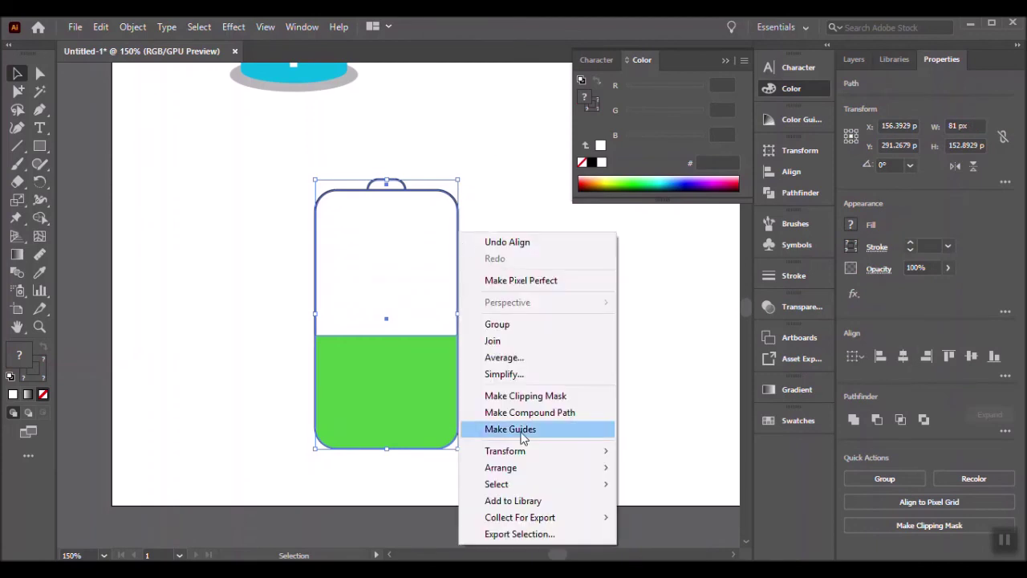
left_click(647, 470)
left_click(568, 418)
left_click(412, 385)
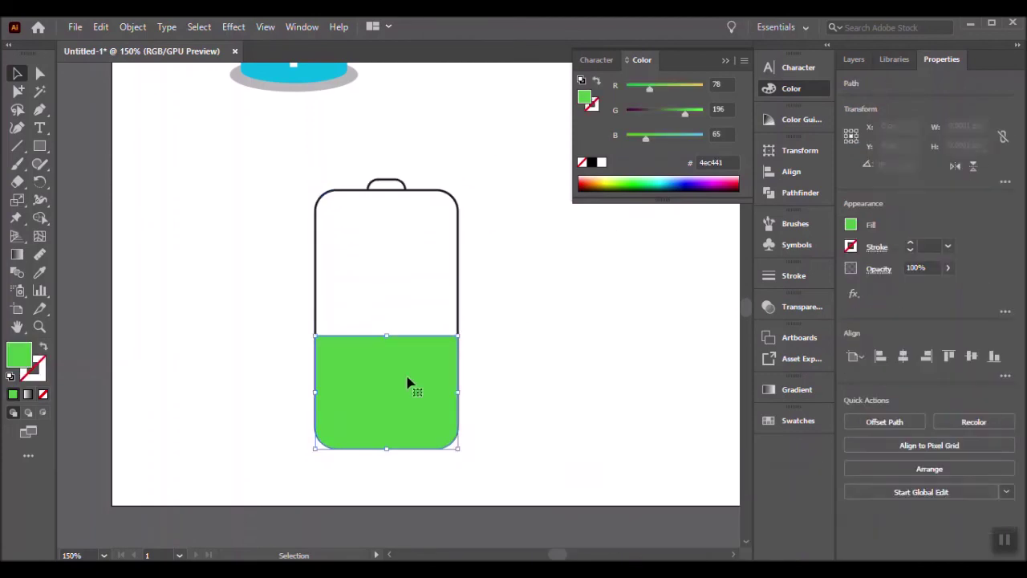
right_click(411, 385)
left_click(615, 332)
left_click(578, 456)
left_click_drag(609, 370, 537, 383)
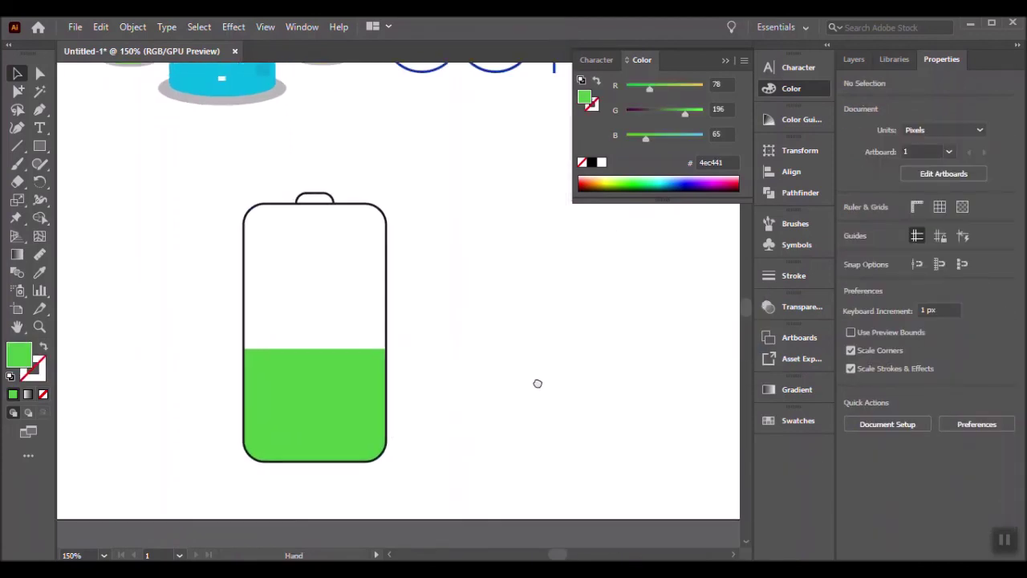
Step: Add the number 43 beside the battery in bold HelveticaCondensedBlack
key("t")
left_click(504, 286)
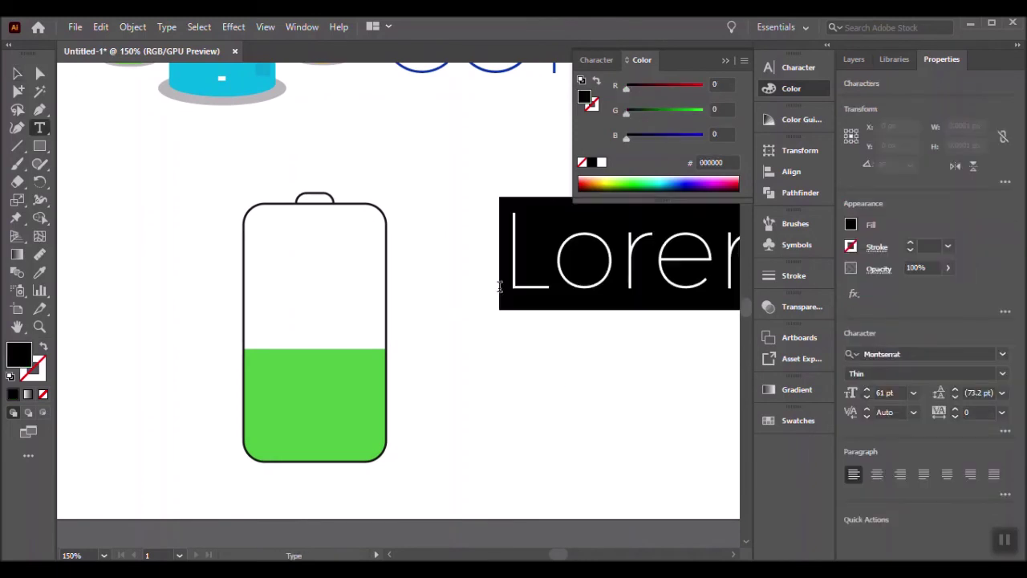
type("43")
left_click(17, 74)
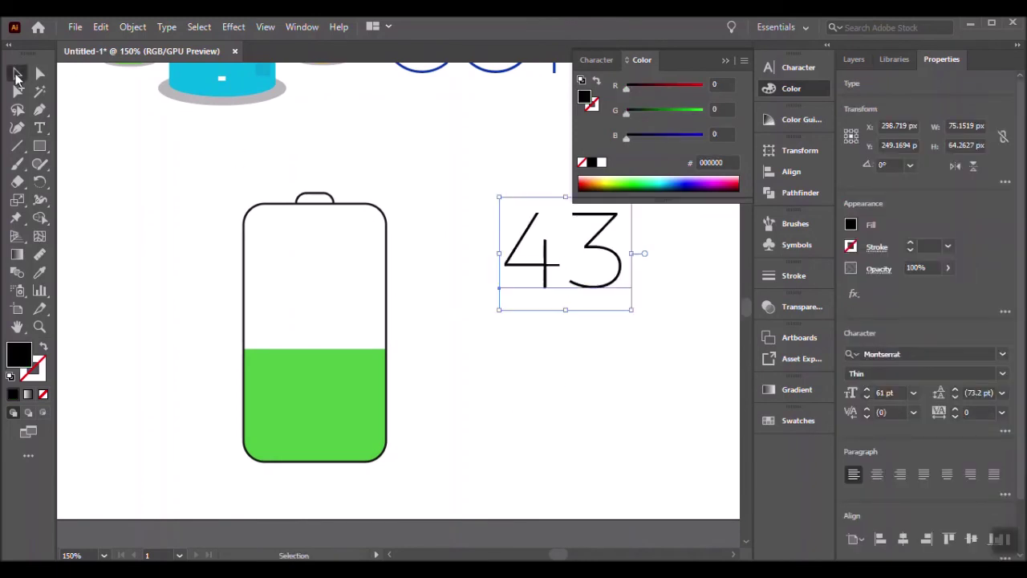
left_click(943, 353)
left_click(882, 459)
Step: Duplicate the 43 and retype the copy as Watts
left_click_drag(598, 282, 359, 321)
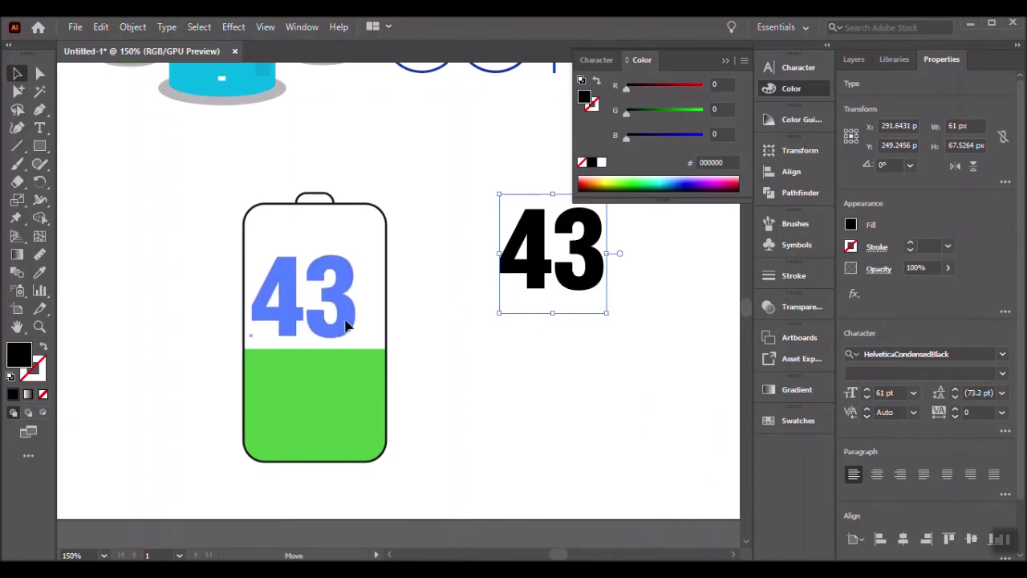
left_click_drag(364, 333, 543, 366)
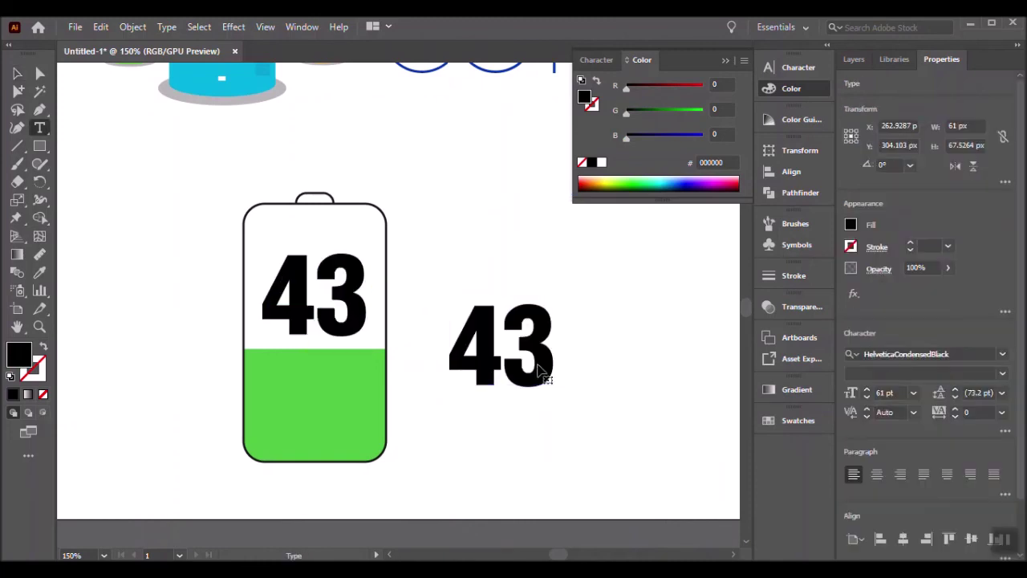
double_click(541, 368)
type("w")
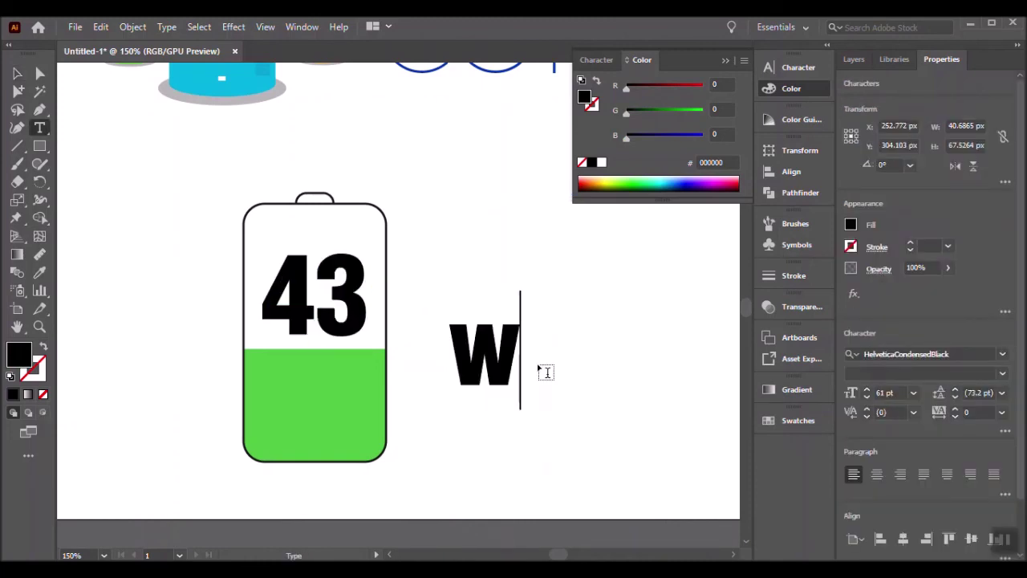
type("ATT")
key("BackSpace")
key("BackSpace")
key("BackSpace")
key("BackSpace")
type("Watts")
key("Escape")
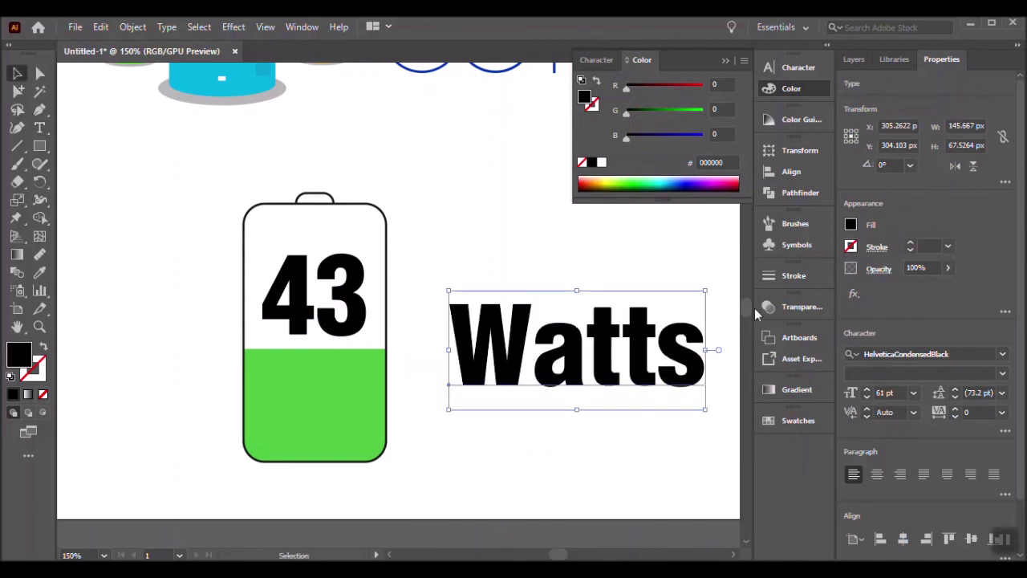
Step: Set Watts to 37 pt in FlamaMedium
left_click(867, 399)
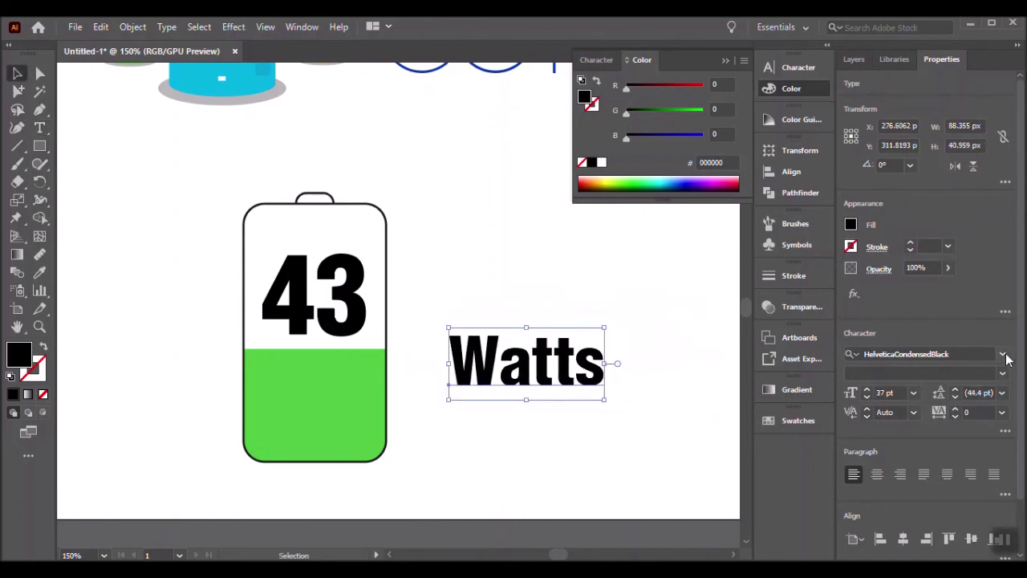
left_click(792, 71)
left_click(742, 84)
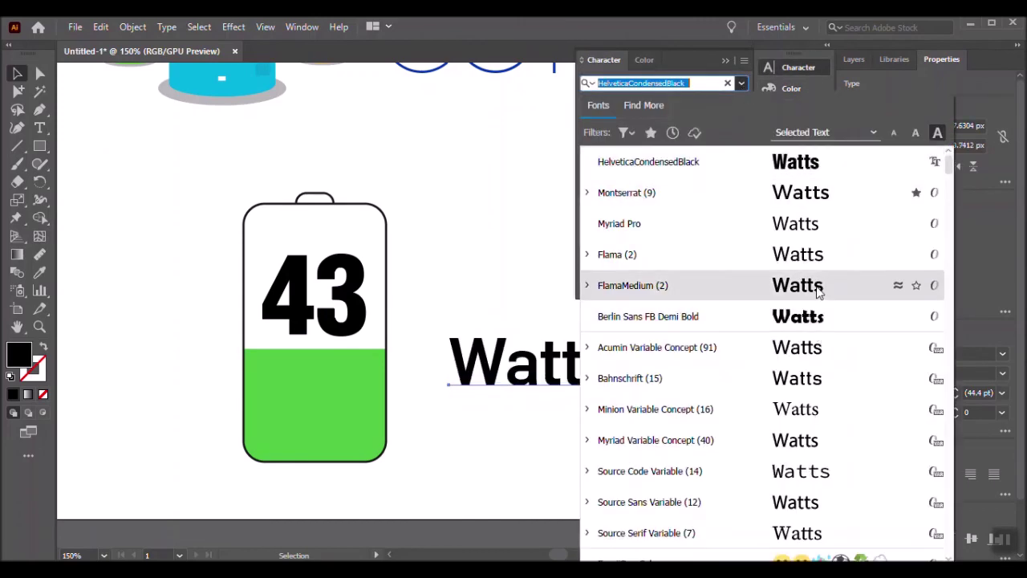
left_click(811, 284)
left_click(624, 359)
left_click(594, 361)
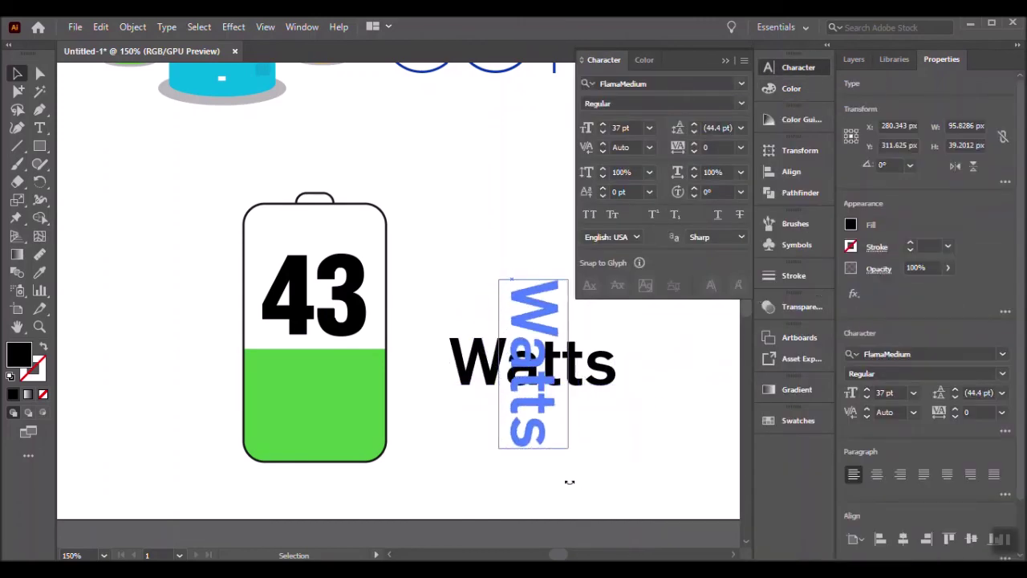
Step: Rotate Watts to run vertically and size it to 22 pt
left_click_drag(623, 327, 569, 479)
left_click(603, 133)
left_click(603, 132)
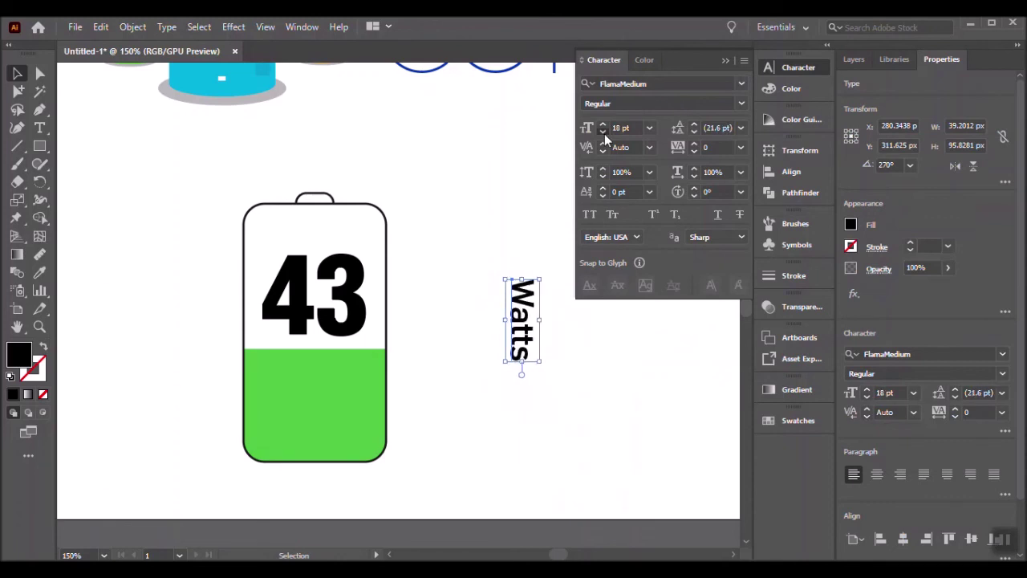
left_click(602, 133)
left_click(457, 265)
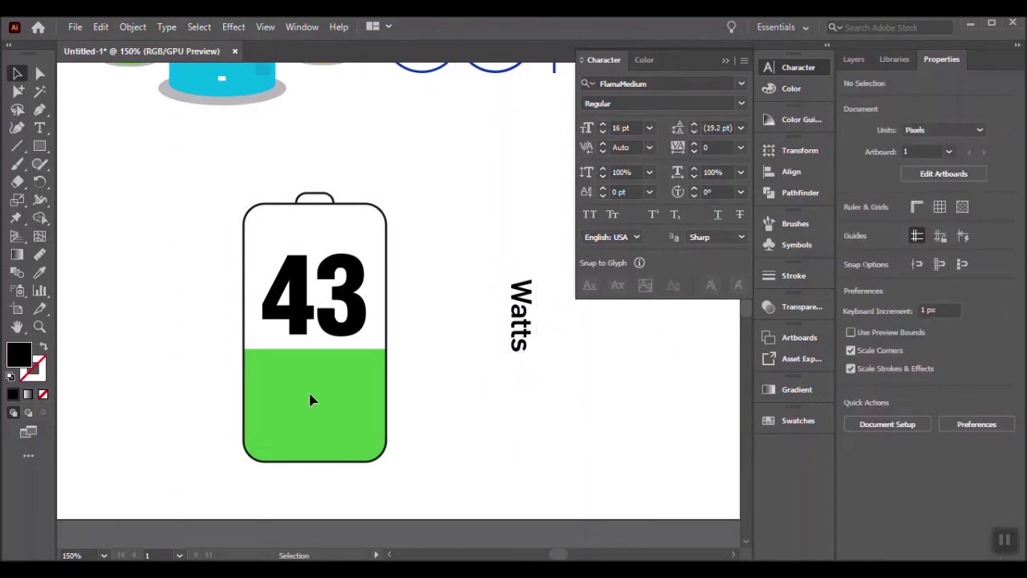
left_click(603, 125)
left_click(484, 409)
key("ctrl+minus")
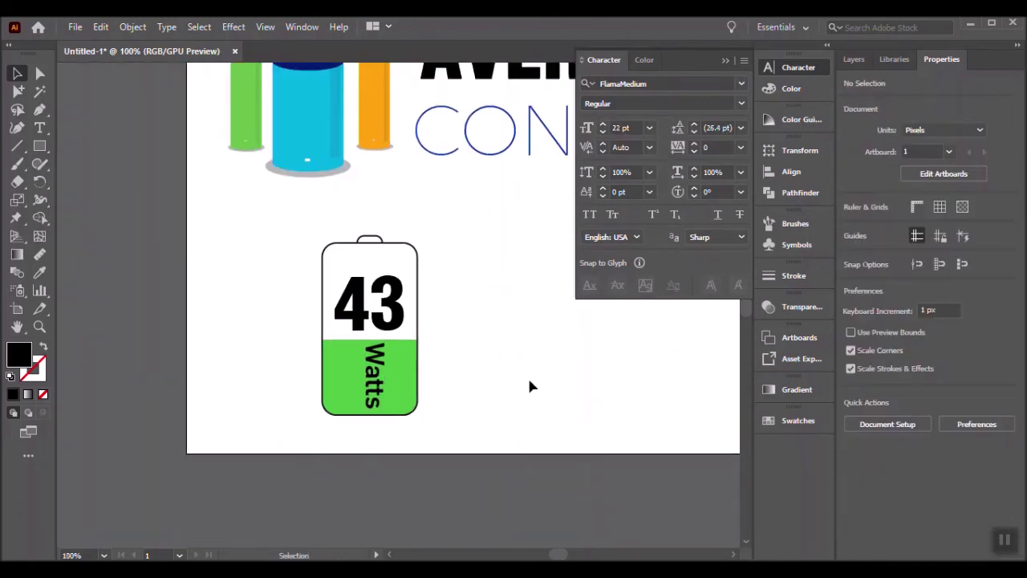
Step: Add a 'CPU' text label below the battery icon
key("t")
left_click(342, 447)
type("CPU")
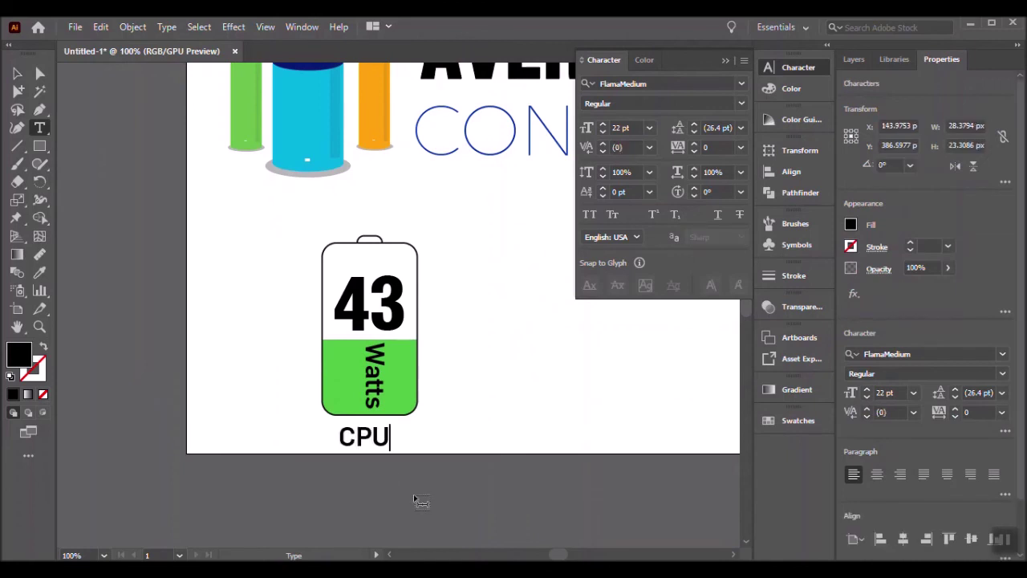
left_click(559, 343)
key("ctrl+minus")
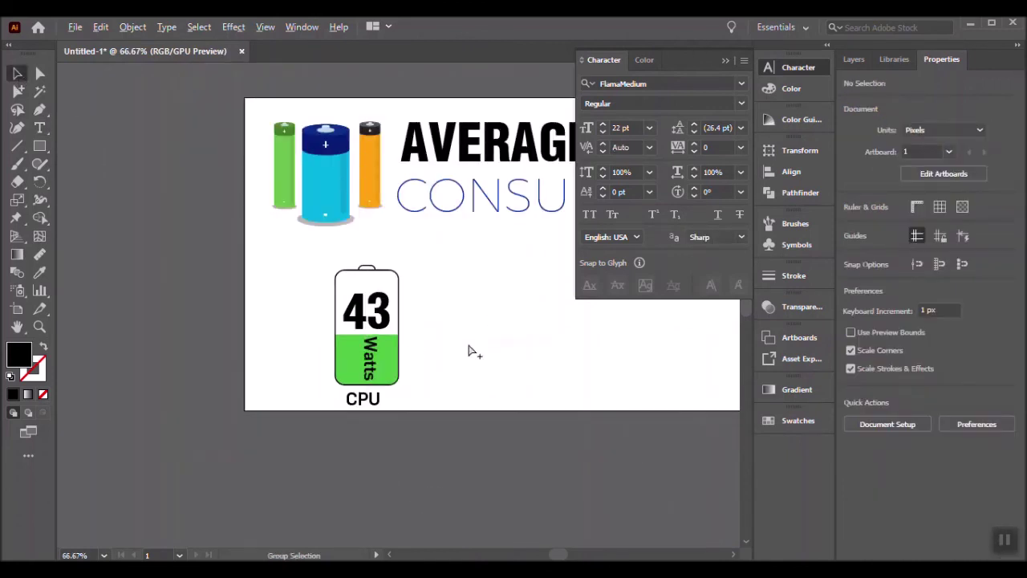
Step: Nudge the battery and its CPU label upward together
left_click_drag(449, 412, 450, 411)
key("shift+Up")
key("shift+Up")
key("shift+Up")
left_click(510, 406)
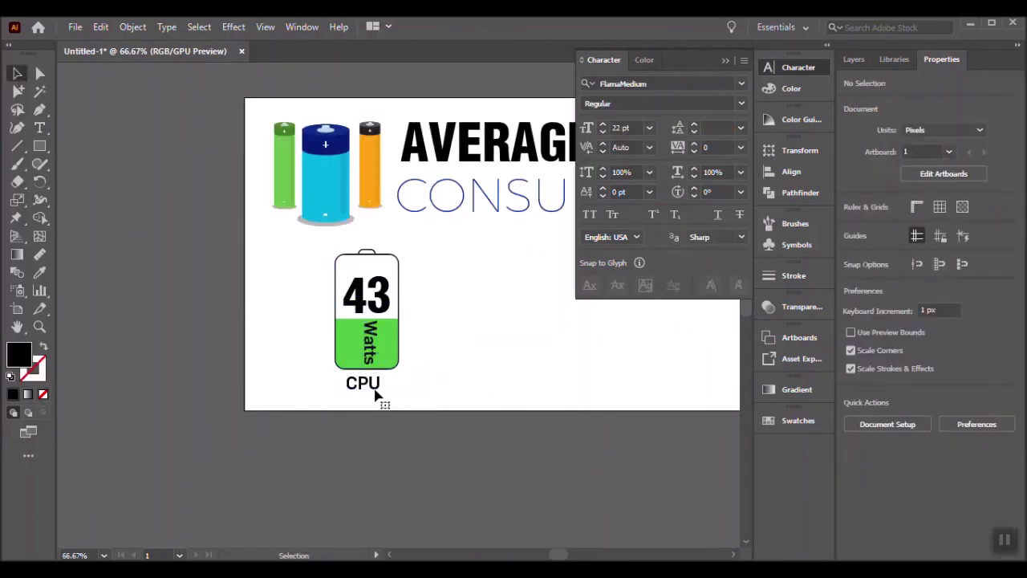
left_click(374, 391)
Step: Set the CPU label in HelveticaCondensedBlack and Alt+Shift-copy the labelled battery right
left_click(742, 83)
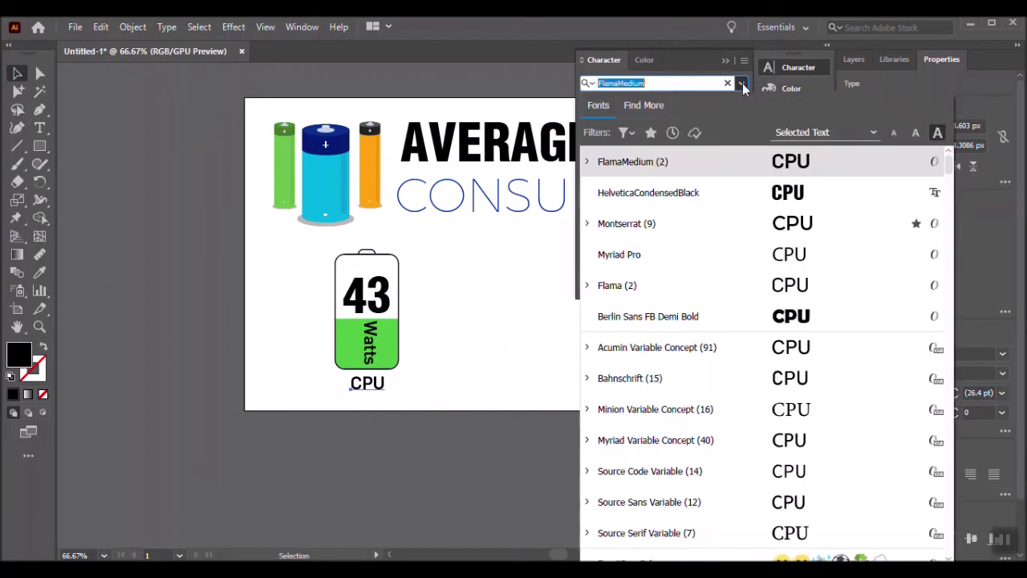
left_click(650, 190)
left_click(406, 393)
left_click(571, 365)
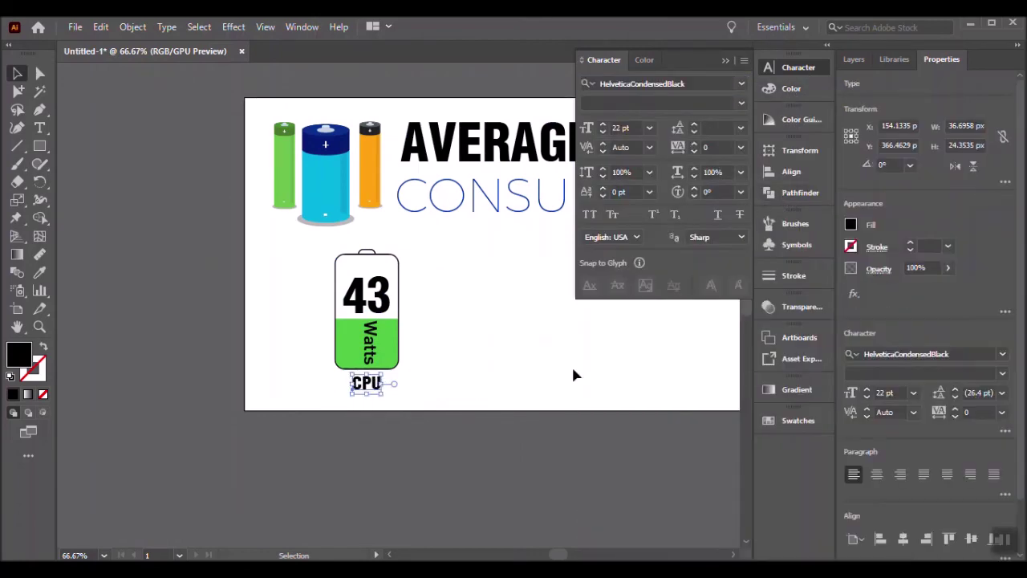
mouse_move(289, 237)
left_mouse_down()
mouse_move(401, 348)
mouse_move(475, 345)
left_mouse_up()
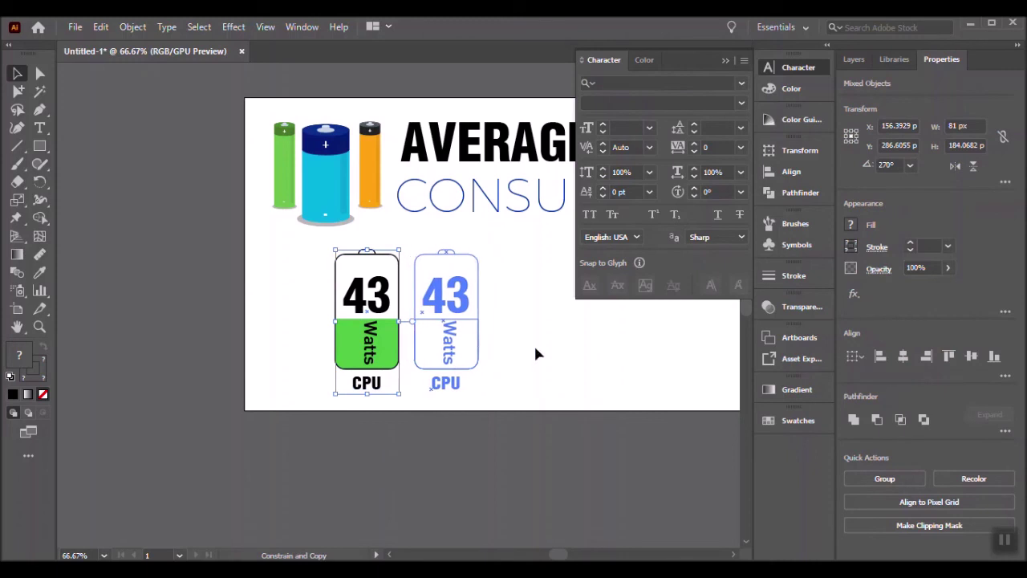
Step: Change the second battery to 20 watts and relabel it G-card
left_click(534, 350)
double_click(439, 301)
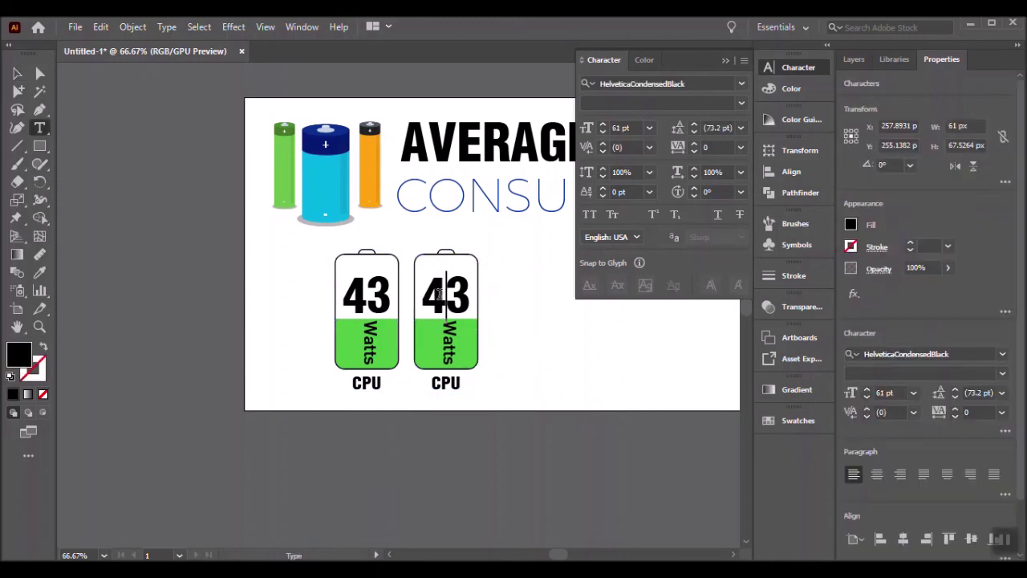
type("0")
key("ctrl+1")
double_click(423, 361)
type("G-card")
key("Escape")
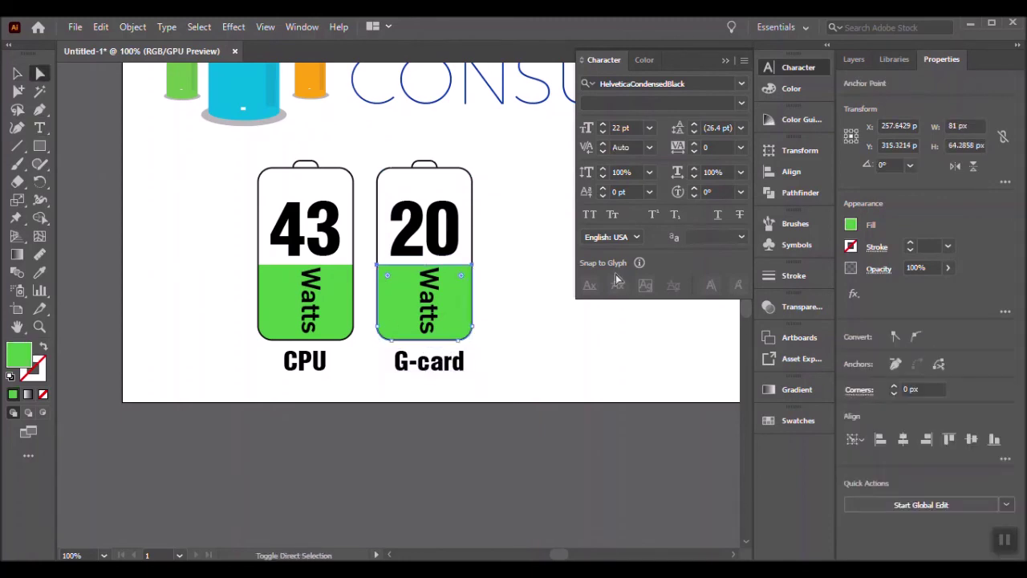
Step: Relabel the third battery as Screen at 12 watts
key("ctrl+minus")
left_click(408, 410)
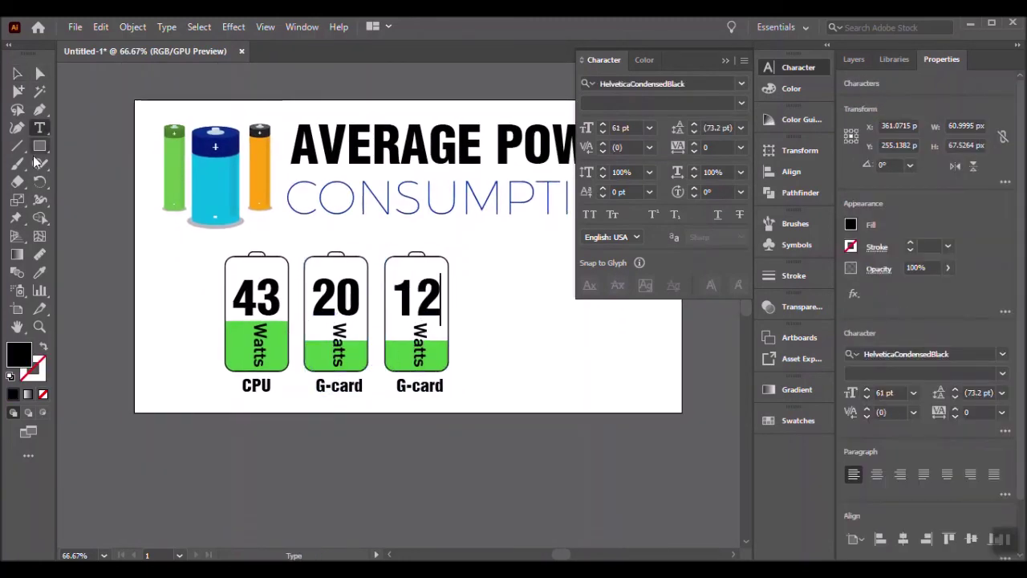
type("Screen")
key("ctrl+1")
key("Escape")
key("ctrl+minus")
key("ctrl+minus")
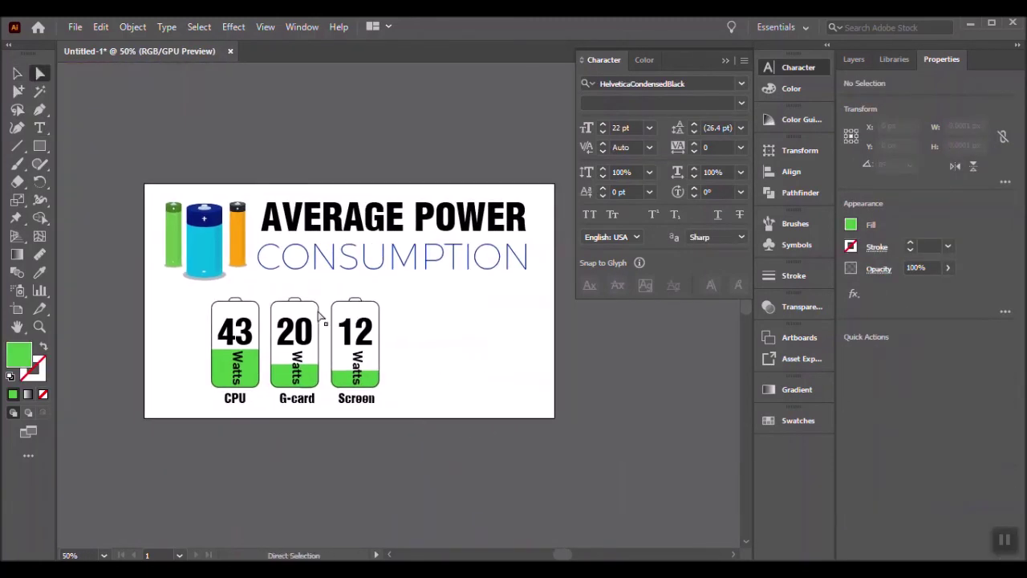
Step: Copy a fourth battery to the right, set to 8 watts labelled DVD, with a lower green level
left_click(343, 379)
left_click_drag(343, 379, 403, 380)
double_click(415, 330)
type("8")
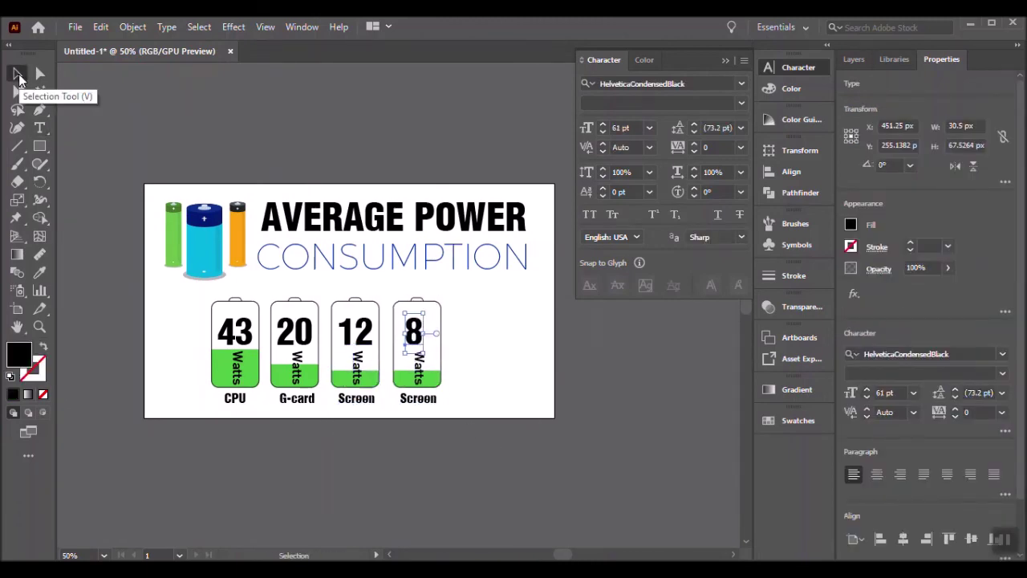
left_click(17, 73)
key("ctrl+equal")
double_click(388, 390)
type("DVD")
key("Escape")
key("ctrl+equal")
key("ctrl+equal")
left_click(452, 257, "ctrl")
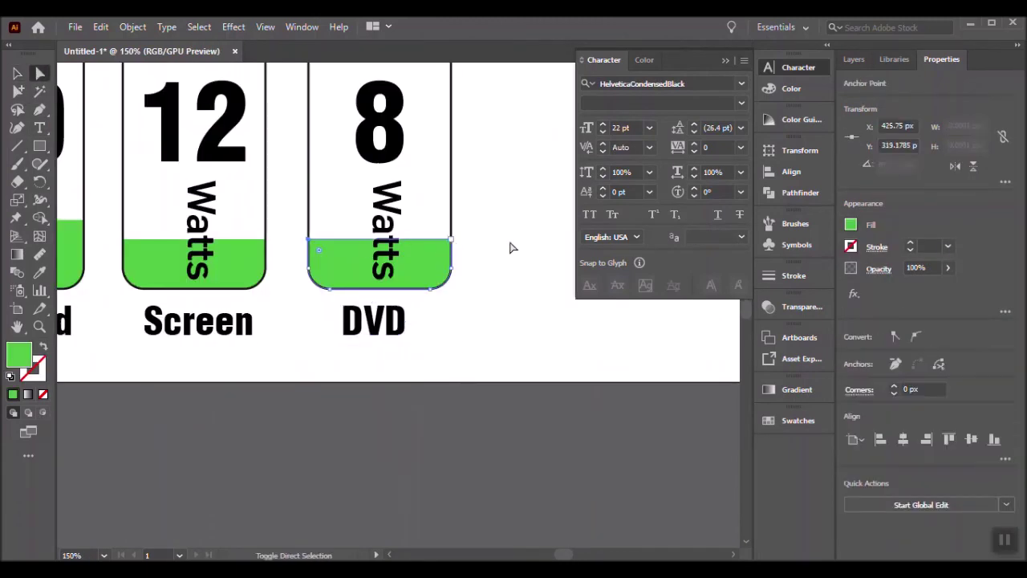
key("ctrl+minus")
key("ctrl+minus")
Step: Duplicate the DVD battery into a fifth one set to 7 watts labelled WiFi
left_click_drag(401, 321, 465, 321)
key("ctrl+equal")
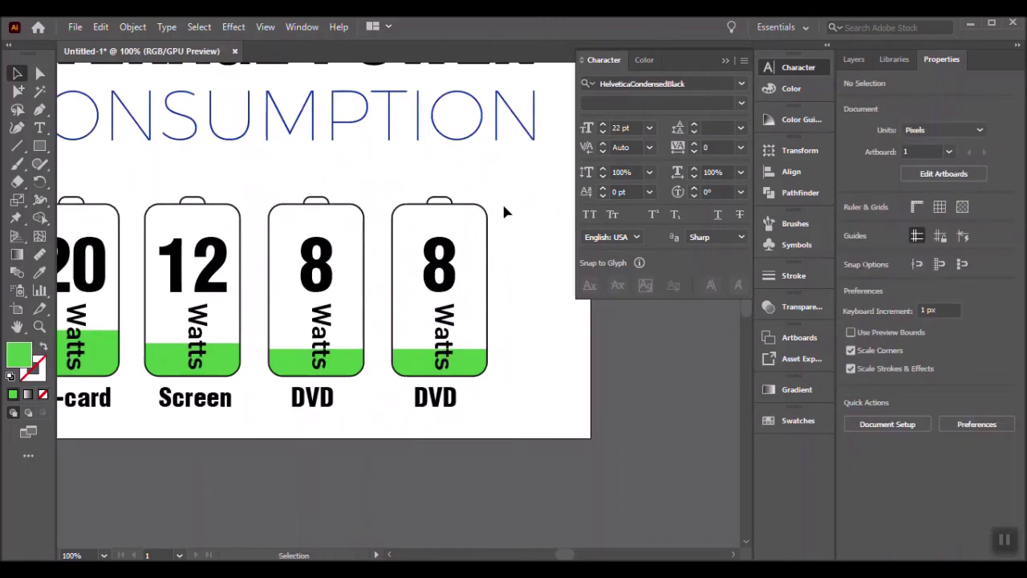
double_click(439, 265)
type("7")
left_click(17, 73)
double_click(417, 399)
type("i")
key("ctrl+equal")
left_click(436, 362, "ctrl")
left_click(546, 351)
key("ctrl+0")
left_click(726, 60)
scroll(629, 445, "down", 1)
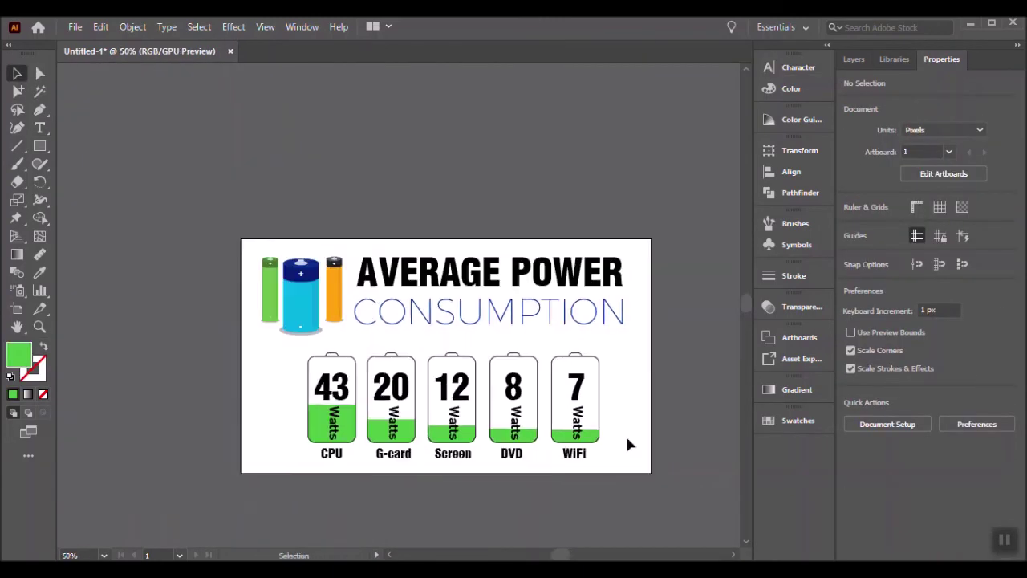